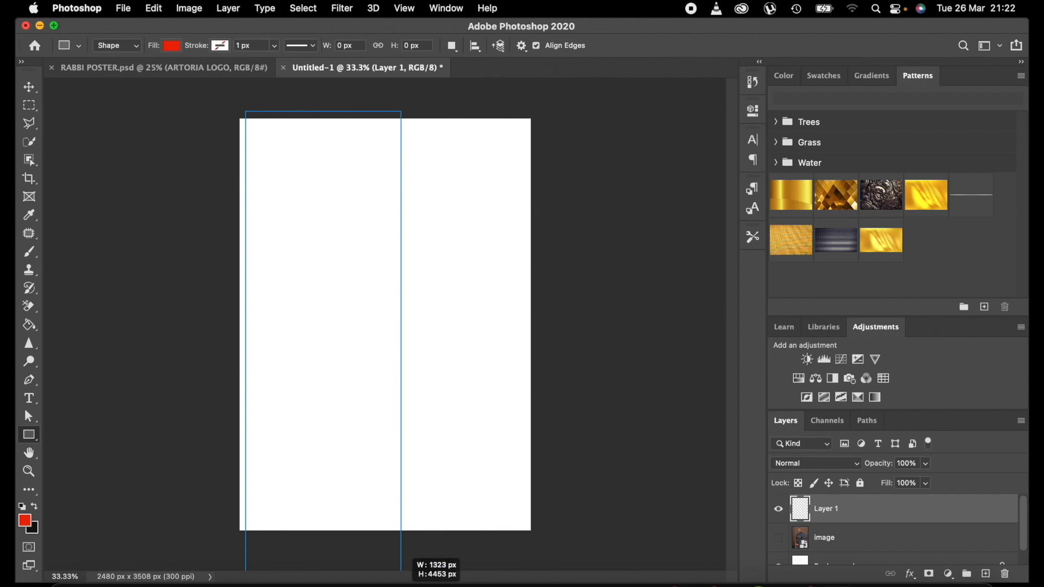
Rotate the tall red rectangle into a diagonal band running from the page's upper left to its lower right
{"action": "left_click", "coordinate": [29, 87]}
{"action": "key", "text": "super+minus"}
{"action": "key", "text": "super+minus"}
{"action": "key", "text": "super+t"}
{"action": "left_click_drag", "start_coordinate": [402, 210], "coordinate": [331, 203]}
{"action": "mouse_move", "coordinate": [350, 348]}
{"action": "left_mouse_down"}
{"action": "mouse_move", "coordinate": [354, 329]}
{"action": "mouse_move", "coordinate": [371, 335]}
{"action": "left_mouse_up"}
{"action": "left_click", "coordinate": [730, 45]}
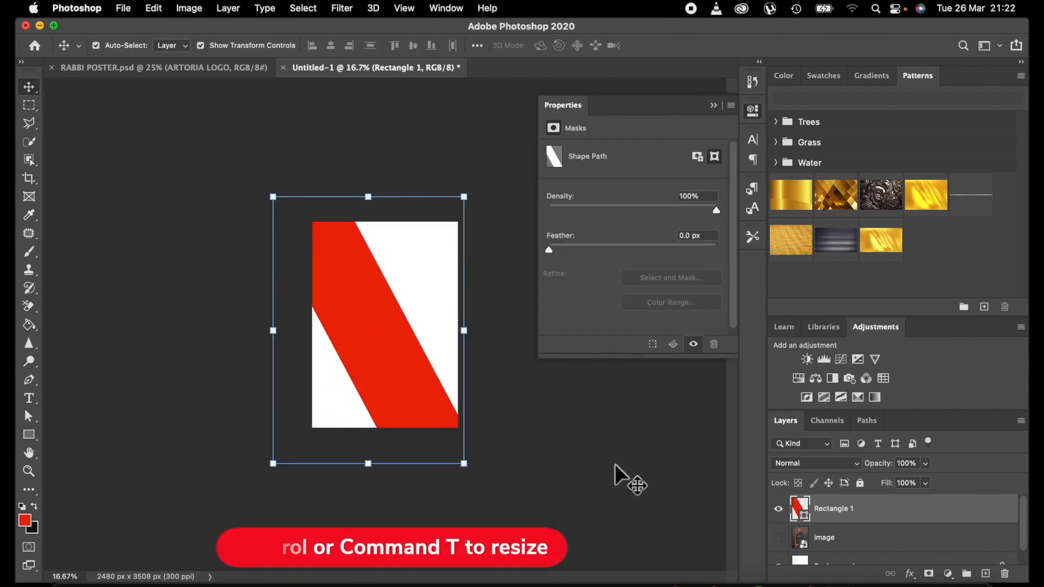
Rename the red rectangle's layer to "line"
{"action": "double_click", "coordinate": [837, 510]}
{"action": "type", "text": "line"}
{"action": "key", "text": "Return"}
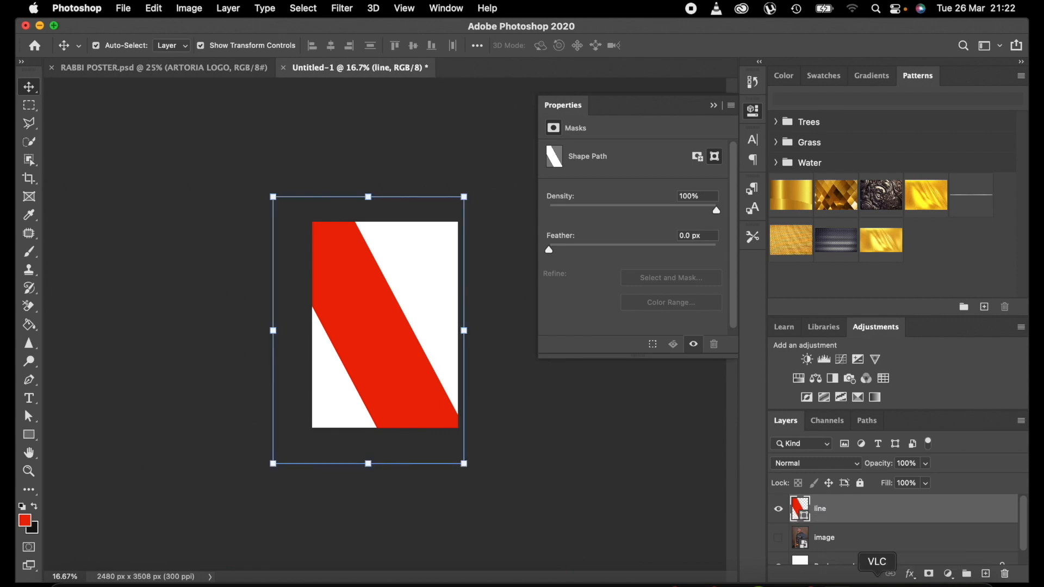
Show the image layer, move it above the line layer and clip it to the diagonal band
{"action": "left_click", "coordinate": [778, 538]}
{"action": "left_click", "coordinate": [825, 538]}
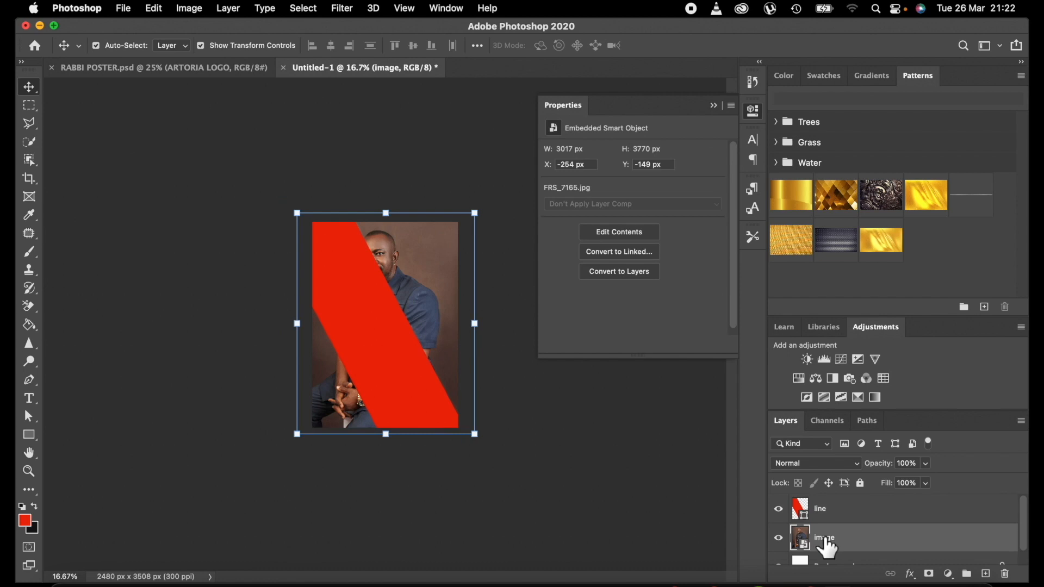
{"action": "left_click_drag", "start_coordinate": [826, 547], "coordinate": [822, 503]}
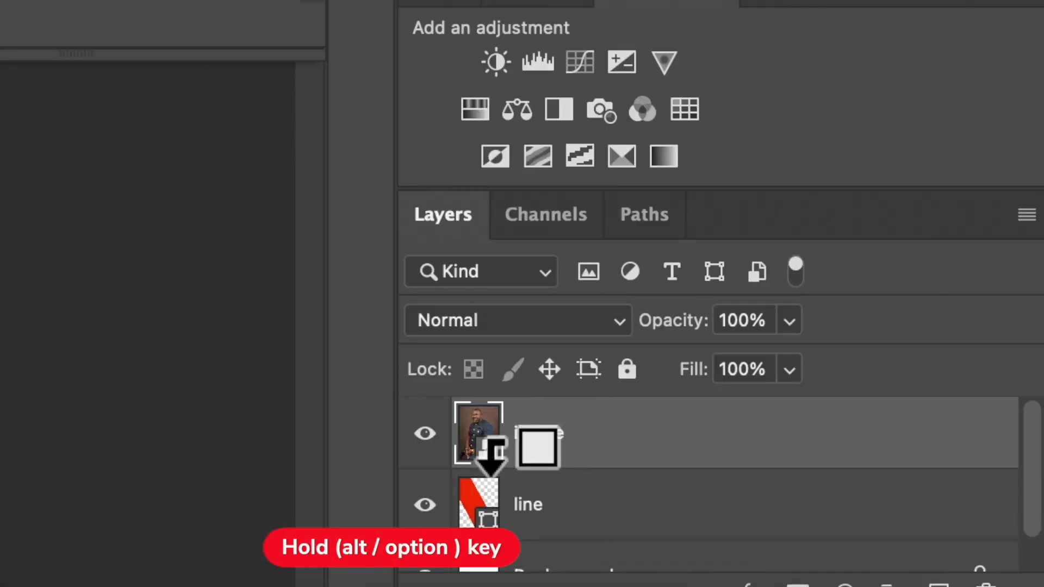
{"action": "left_click", "coordinate": [491, 459], "text": "alt"}
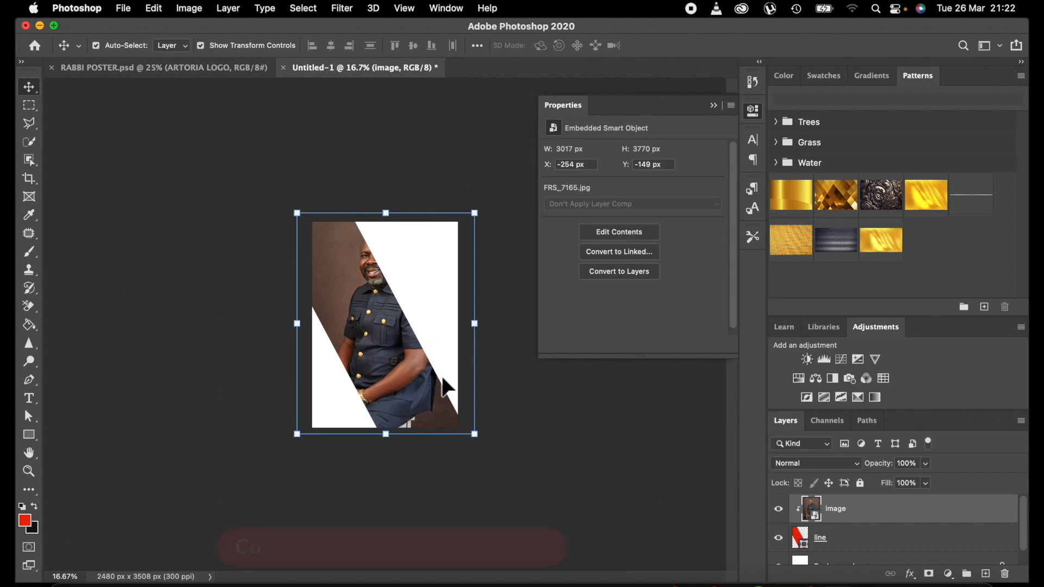
Enlarge the clipped portrait to about 125% and reposition it so the face and torso fit inside the diagonal band
{"action": "key", "text": "super+t"}
{"action": "left_click_drag", "start_coordinate": [400, 361], "coordinate": [376, 371]}
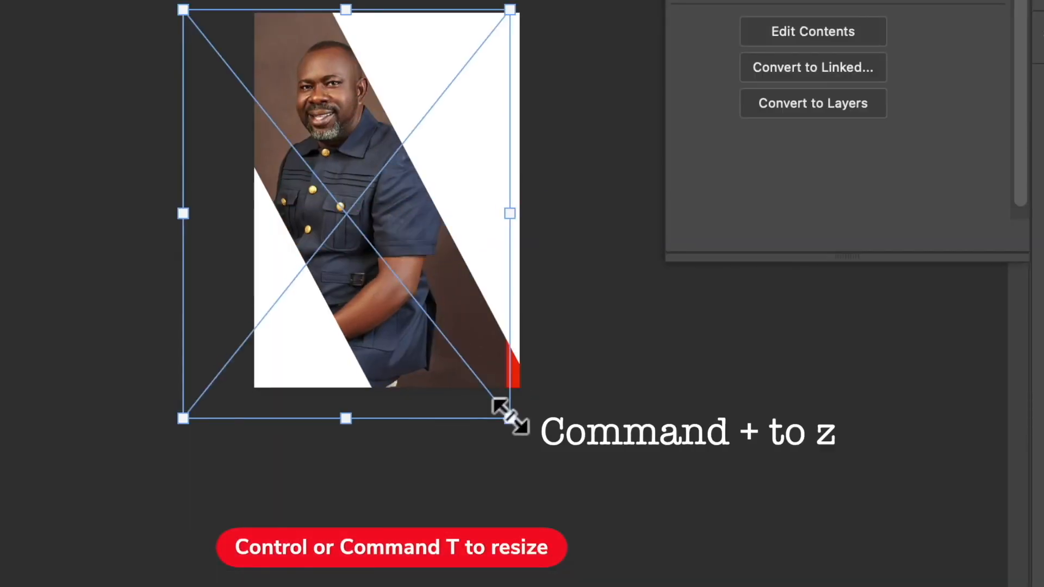
{"action": "left_click_drag", "start_coordinate": [510, 417], "coordinate": [629, 565]}
{"action": "left_click_drag", "start_coordinate": [420, 228], "coordinate": [368, 218]}
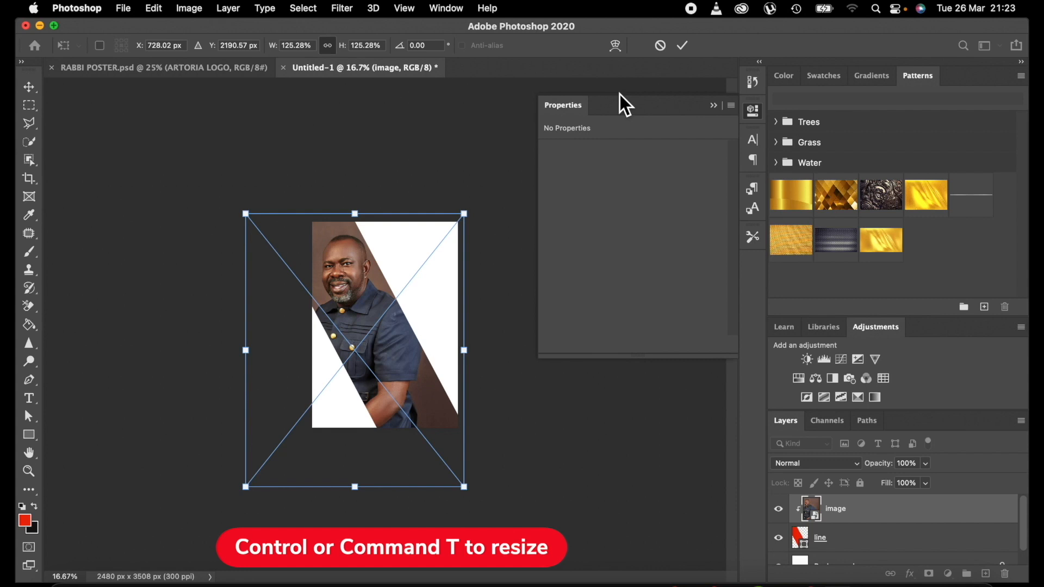
{"action": "left_click", "coordinate": [682, 46]}
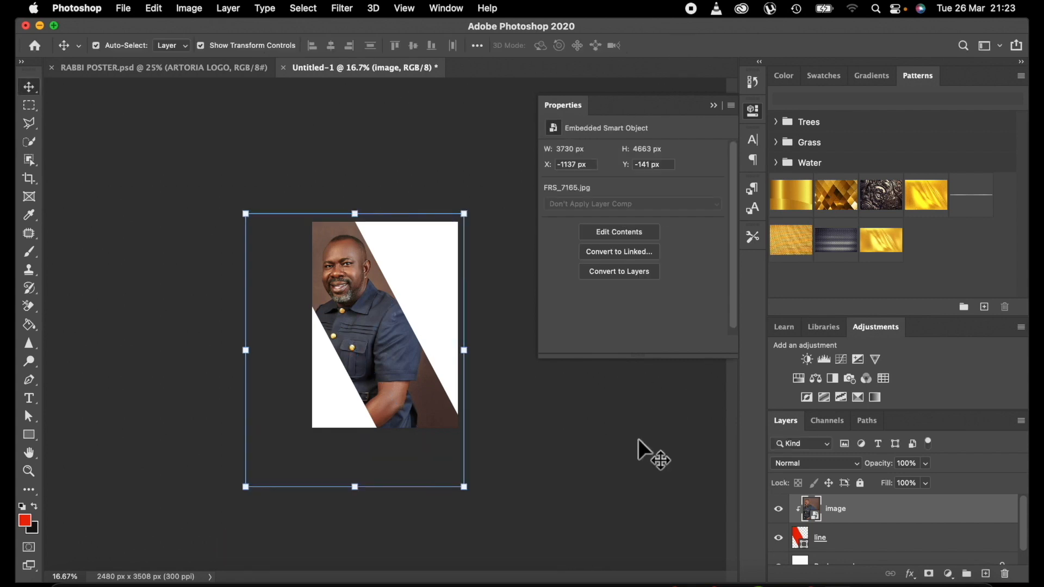
Add a Solid Color fill layer in dark grey #262221 directly above the Background layer
{"action": "scroll", "coordinate": [850, 547], "scroll_direction": "down", "scroll_amount": 2}
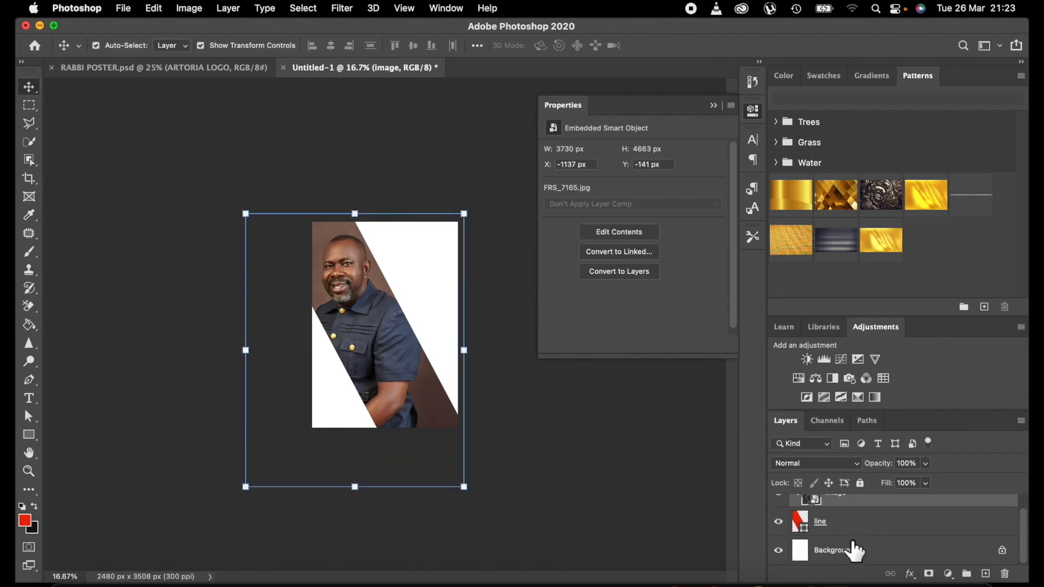
{"action": "left_click", "coordinate": [858, 552]}
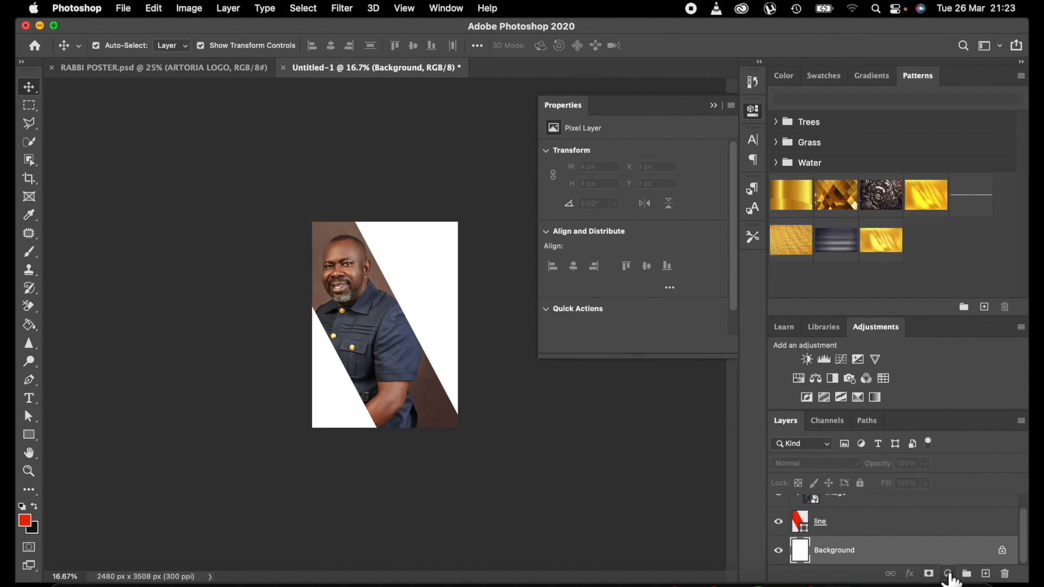
{"action": "left_click", "coordinate": [948, 574]}
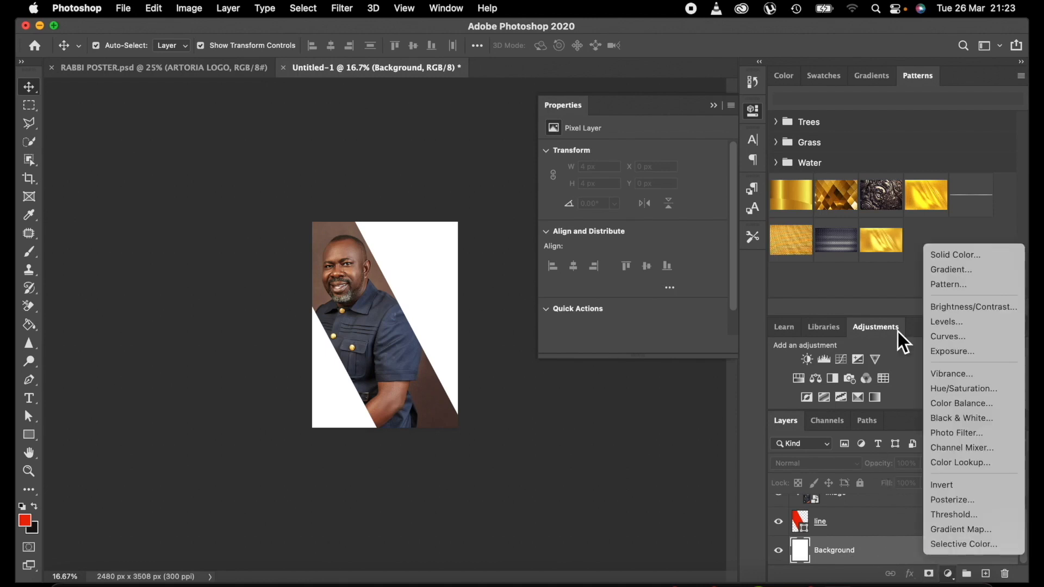
{"action": "left_click", "coordinate": [950, 254]}
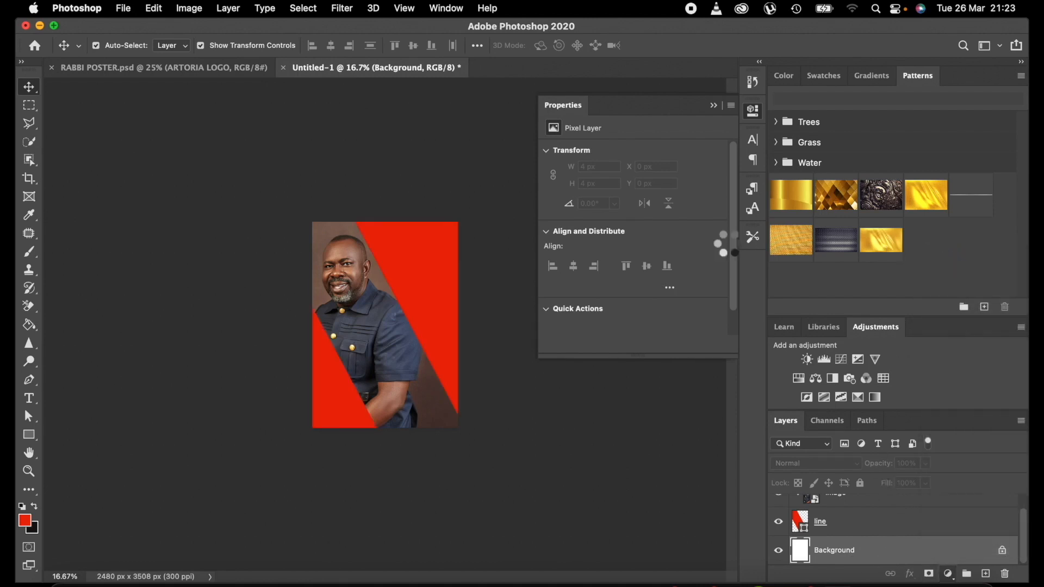
{"action": "mouse_move", "coordinate": [624, 424]}
{"action": "left_mouse_down"}
{"action": "mouse_move", "coordinate": [644, 407]}
{"action": "mouse_move", "coordinate": [637, 396]}
{"action": "mouse_move", "coordinate": [645, 406]}
{"action": "left_mouse_up"}
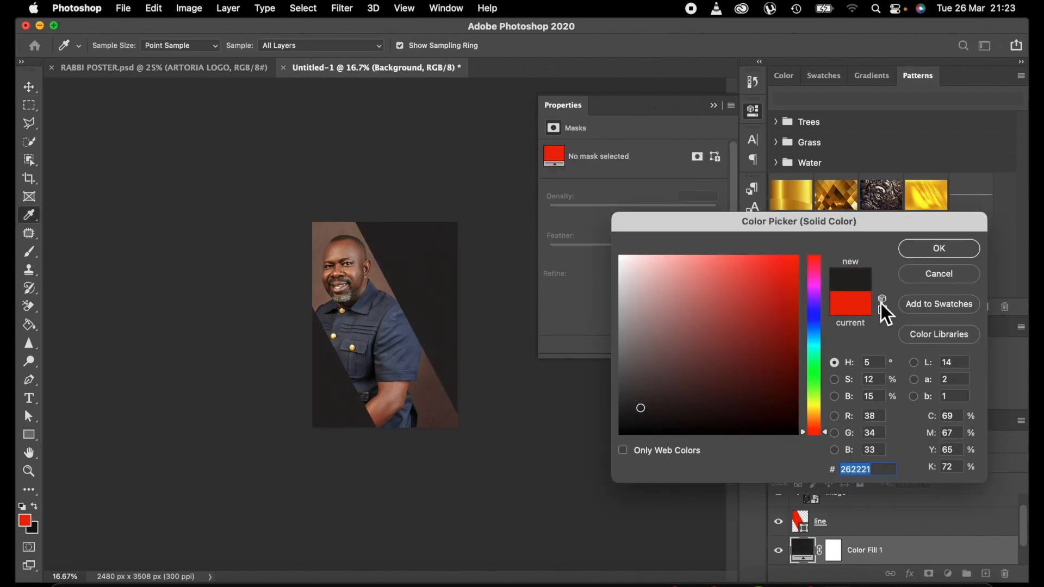
{"action": "left_click", "coordinate": [923, 254]}
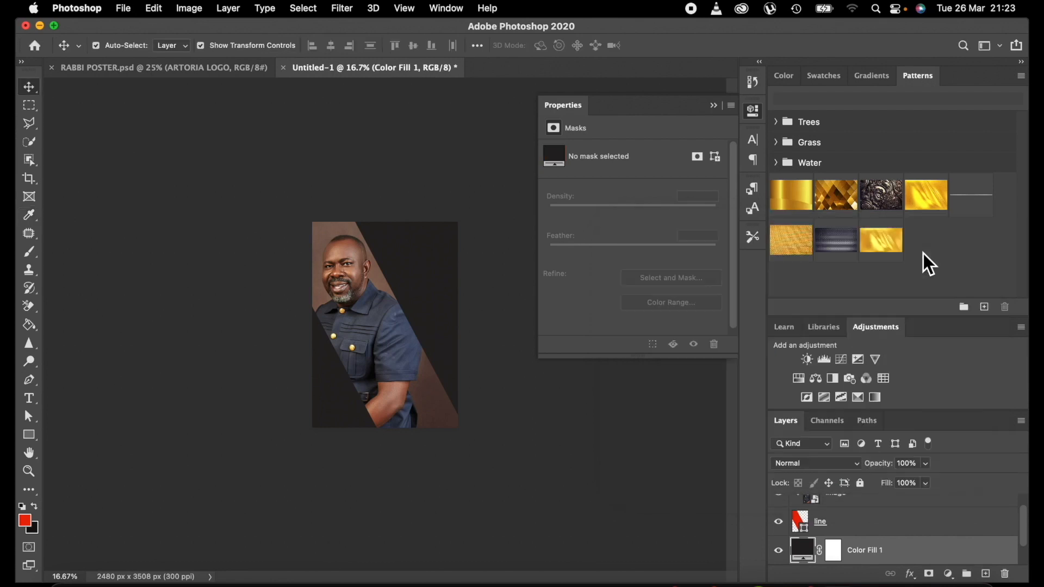
Add a new layer above the image layer and set the foreground color to near-white #fefefe
{"action": "key", "text": "super+plus"}
{"action": "key", "text": "super+plus"}
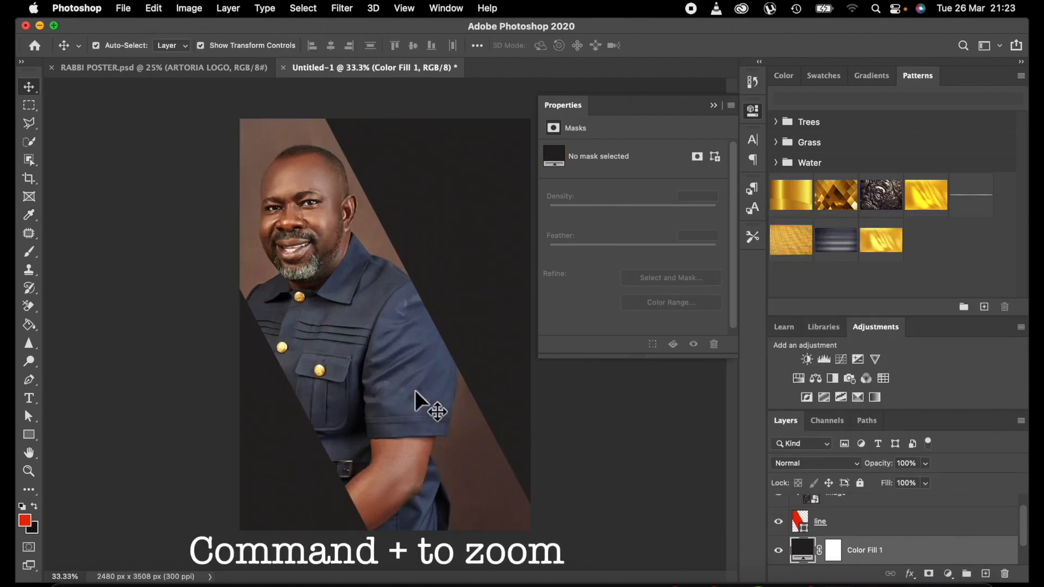
{"action": "scroll", "coordinate": [912, 532], "scroll_direction": "up", "scroll_amount": 2}
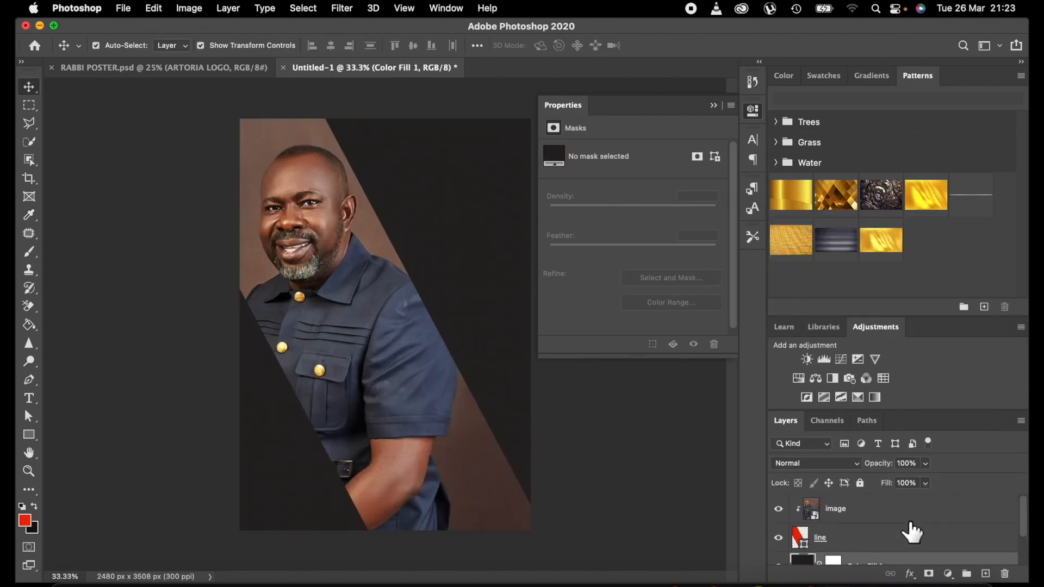
{"action": "left_click", "coordinate": [912, 514]}
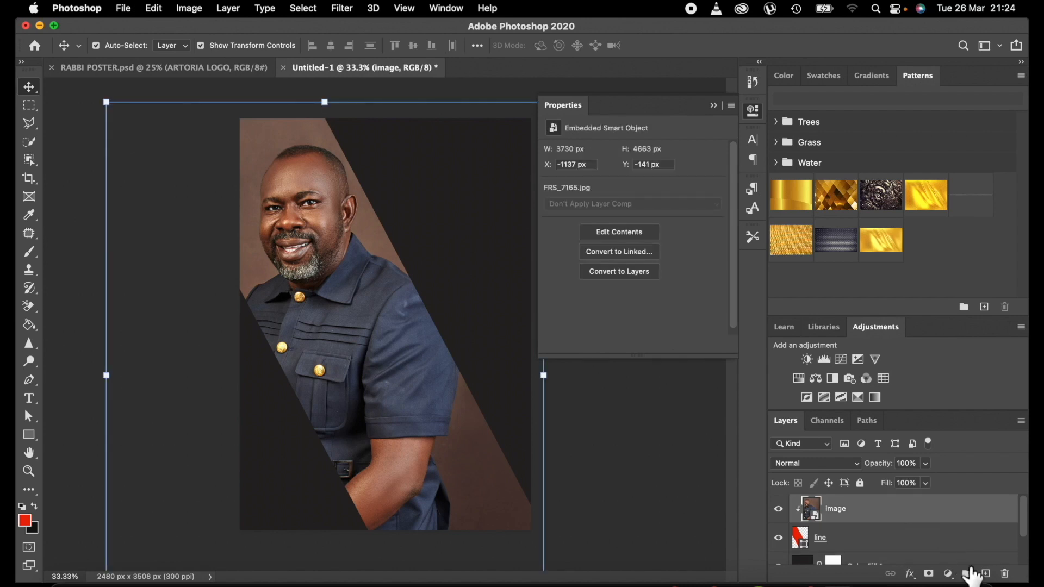
{"action": "left_click", "coordinate": [986, 574]}
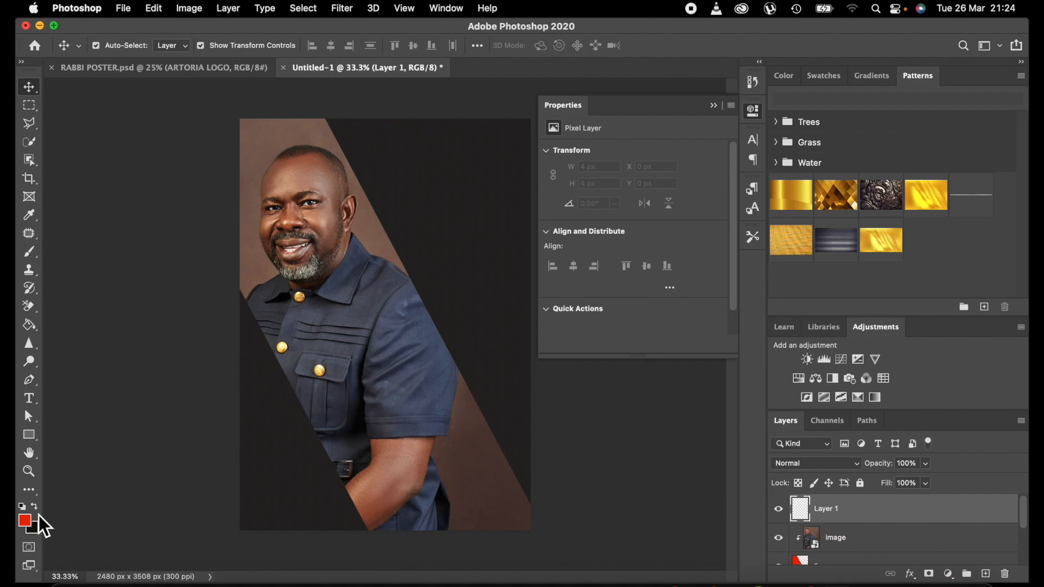
{"action": "left_click", "coordinate": [25, 522]}
{"action": "left_click", "coordinate": [619, 255]}
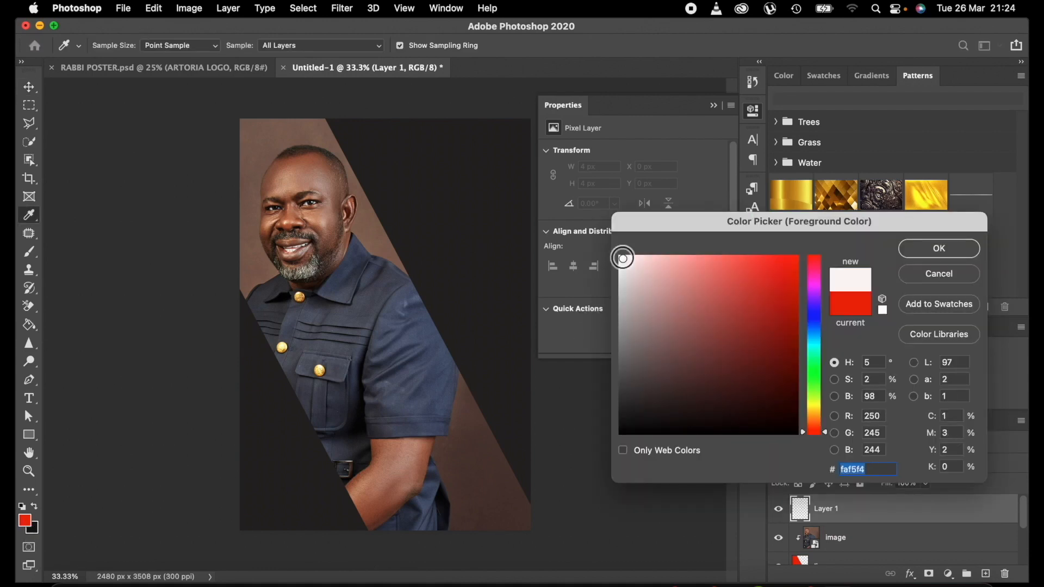
{"action": "left_click", "coordinate": [914, 249]}
Set up the Type tool with the Avenir Next font in Regular style at 12 pt
{"action": "key", "text": "u"}
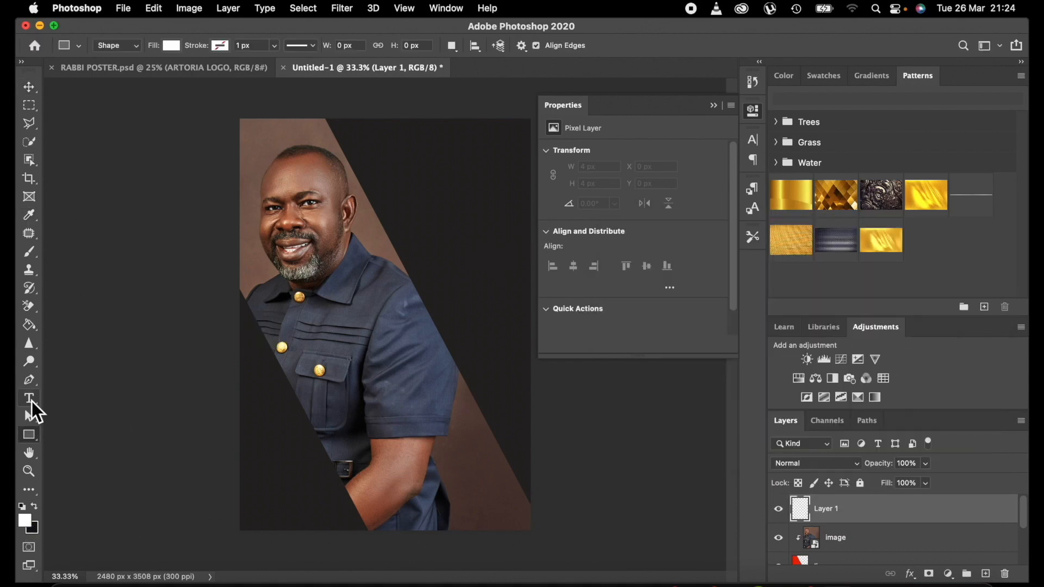
{"action": "left_click", "coordinate": [30, 399]}
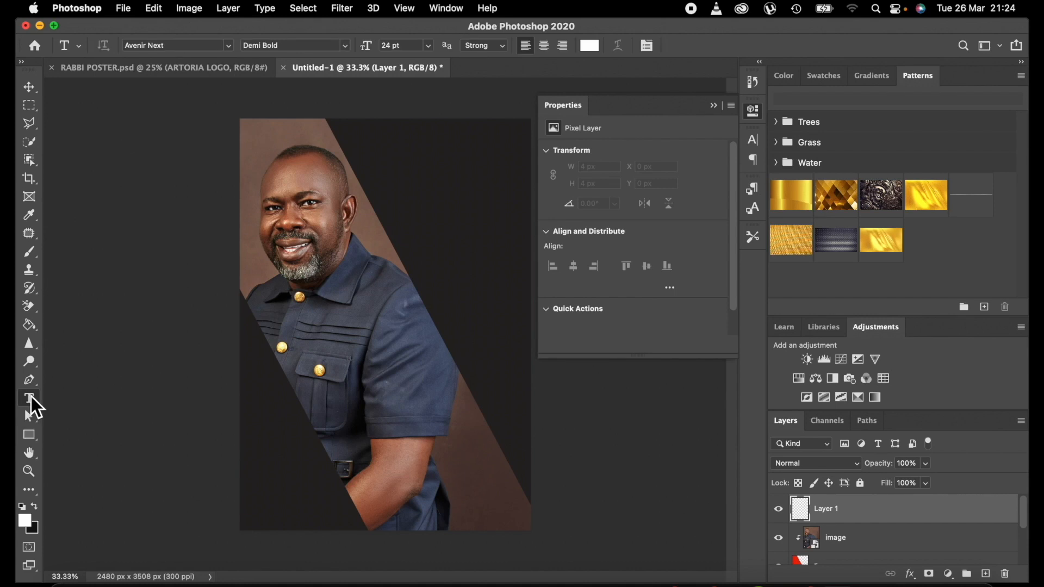
{"action": "left_click", "coordinate": [344, 47]}
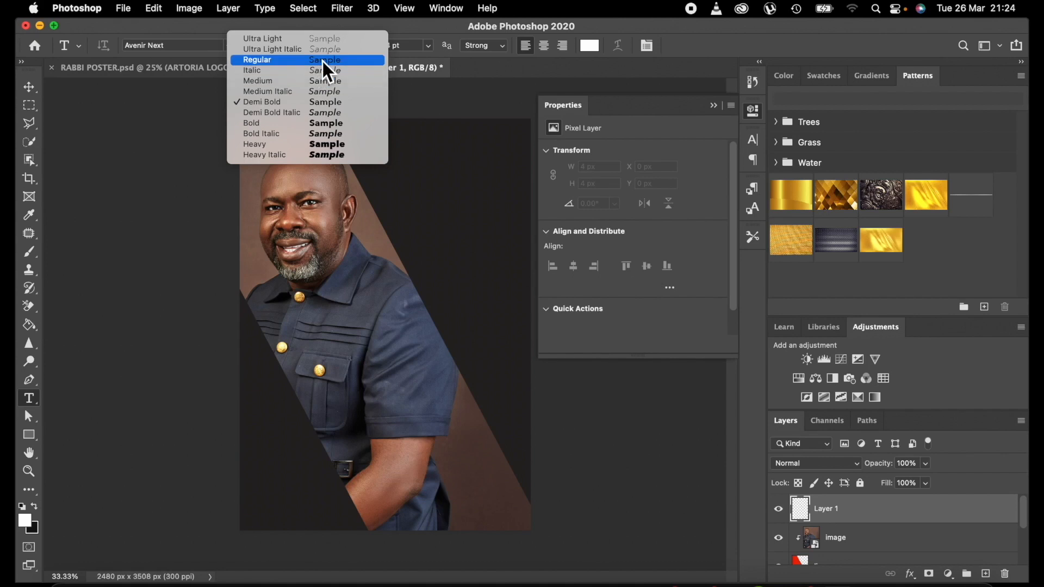
{"action": "left_click", "coordinate": [322, 61]}
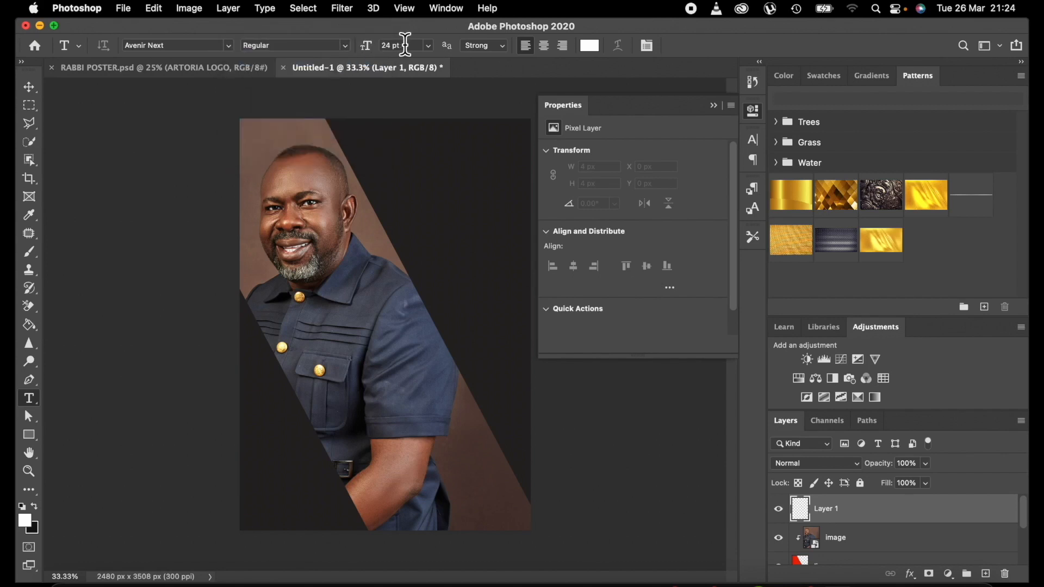
{"action": "left_click", "coordinate": [428, 46]}
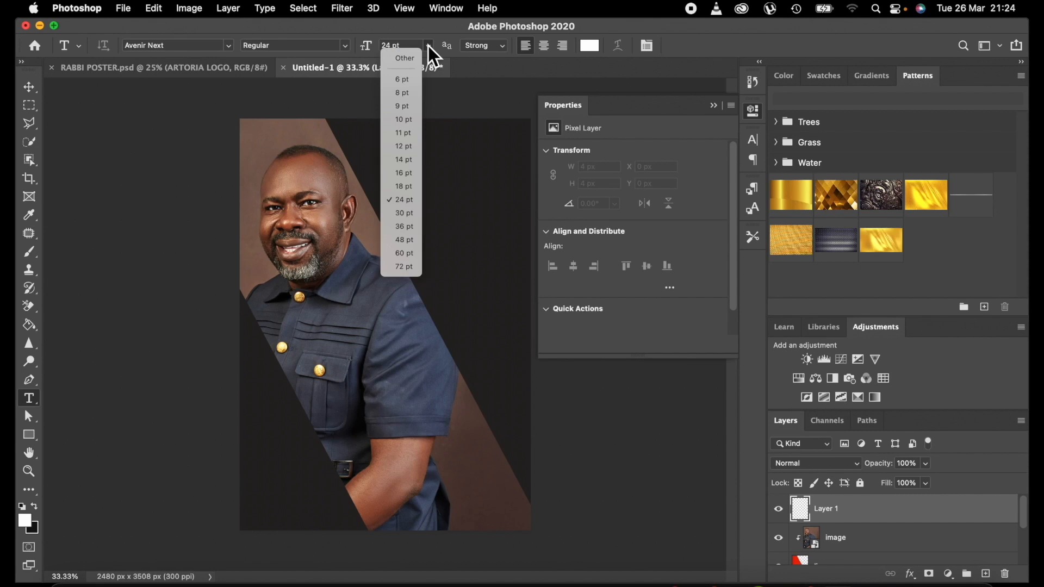
{"action": "left_click", "coordinate": [405, 148]}
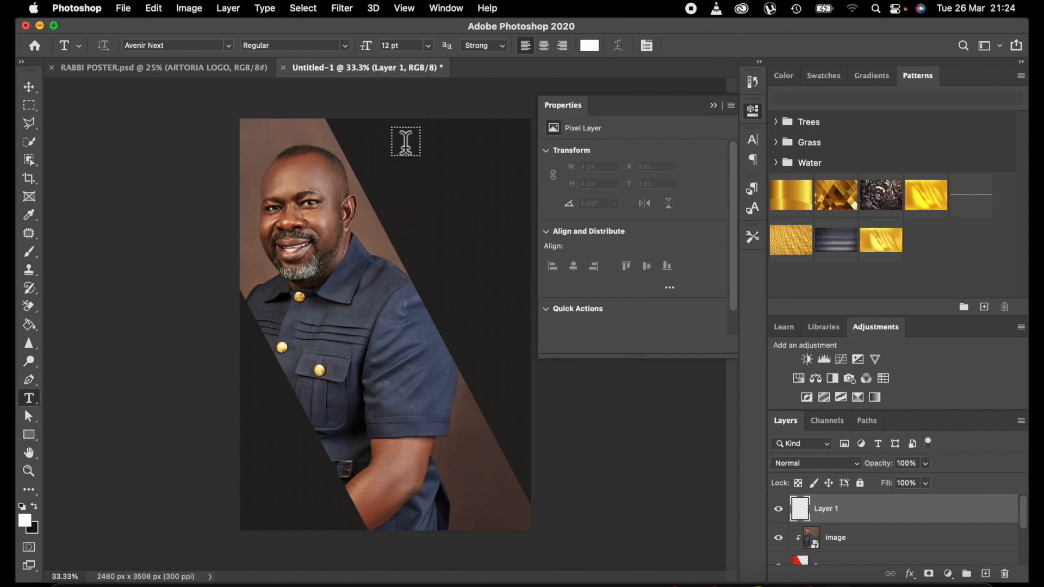
Place a paragraph text box of about 937 × 621 px with Lorem ipsum placeholder text in the page's upper-right dark area
{"action": "left_click_drag", "start_coordinate": [394, 169], "coordinate": [504, 242]}
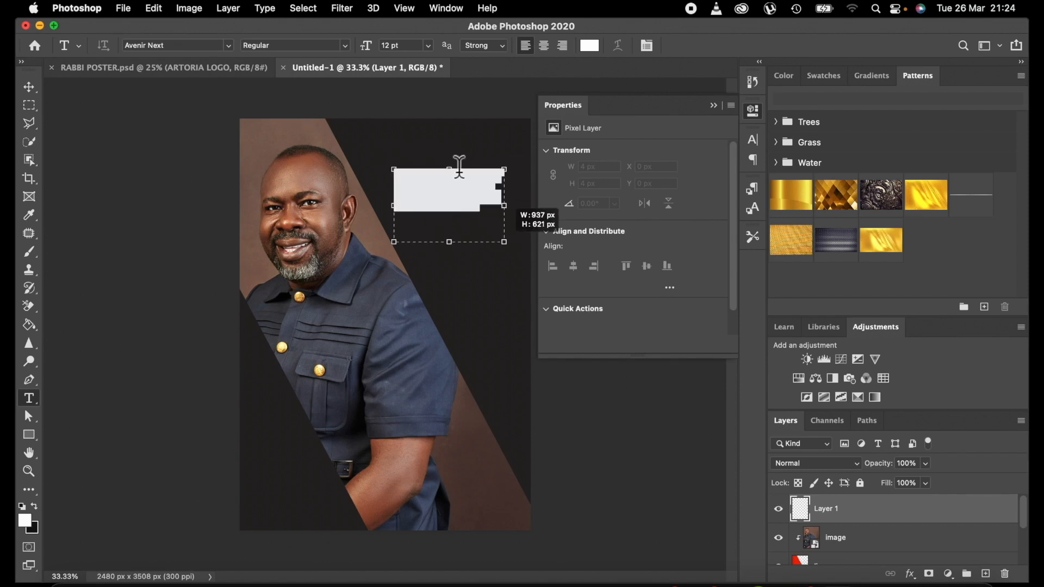
{"action": "left_click", "coordinate": [698, 46]}
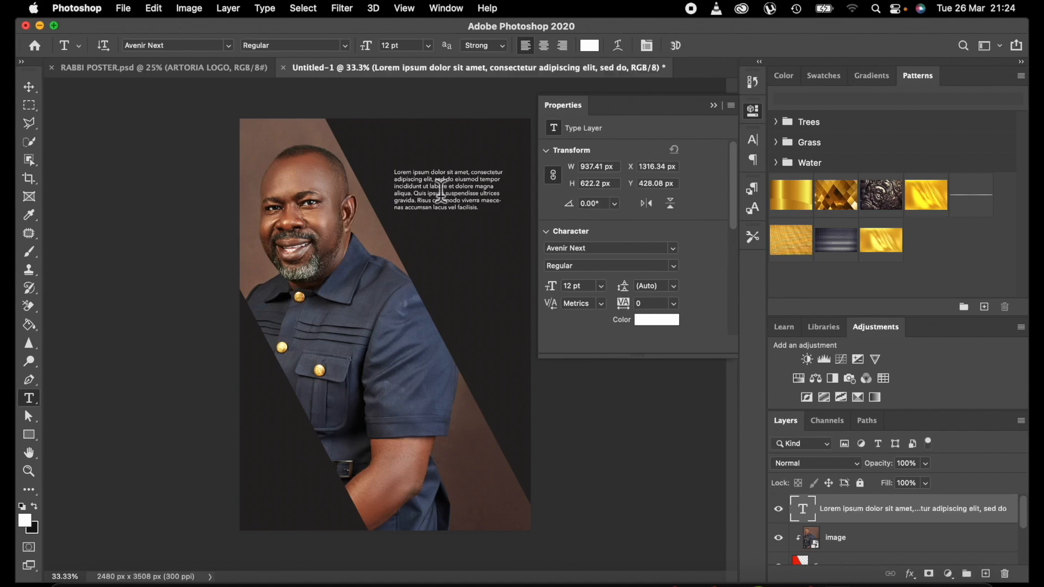
{"action": "left_click", "coordinate": [29, 87]}
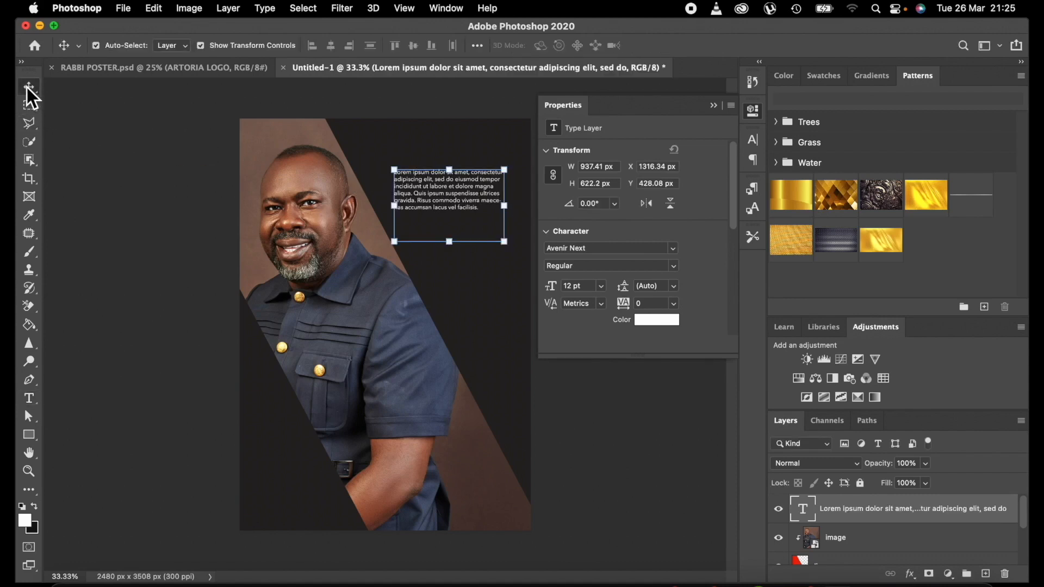
{"action": "left_click", "coordinate": [104, 161]}
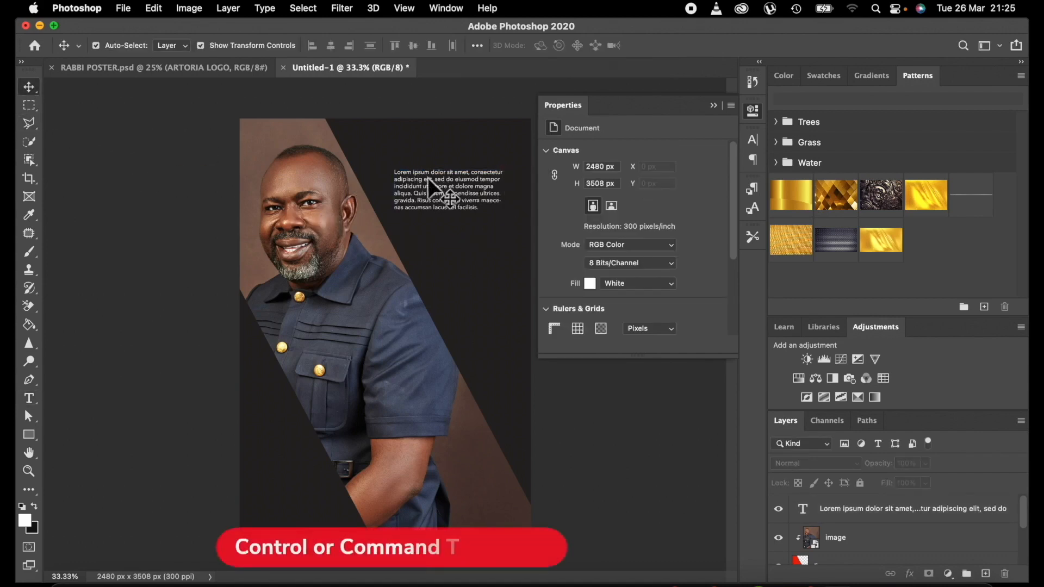
Move the Lorem ipsum paragraph up about 98 px, duplicate it and position the copy directly beneath the original
{"action": "left_click_drag", "start_coordinate": [432, 191], "coordinate": [431, 179]}
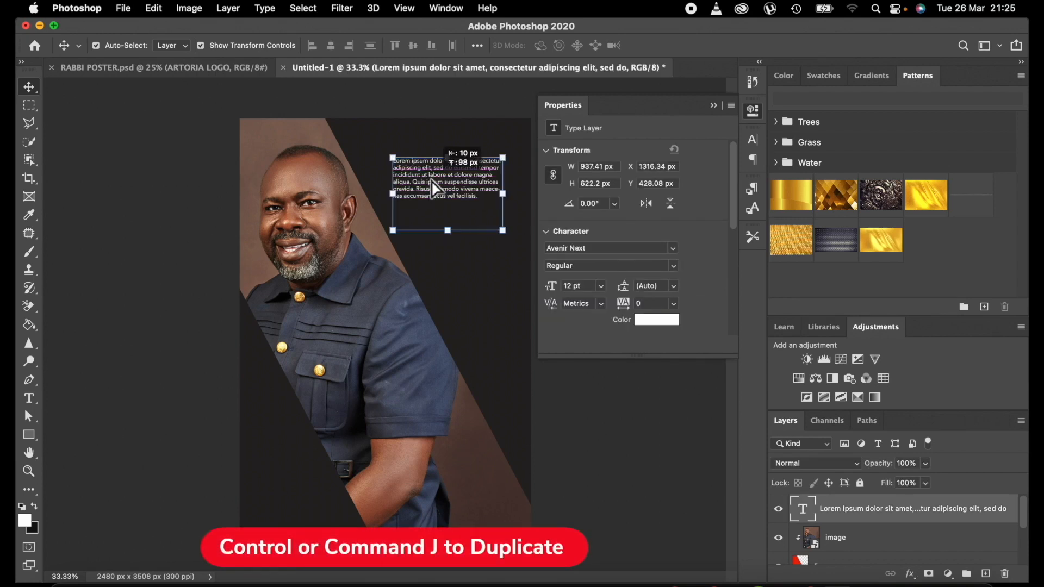
{"action": "key", "text": "super+j"}
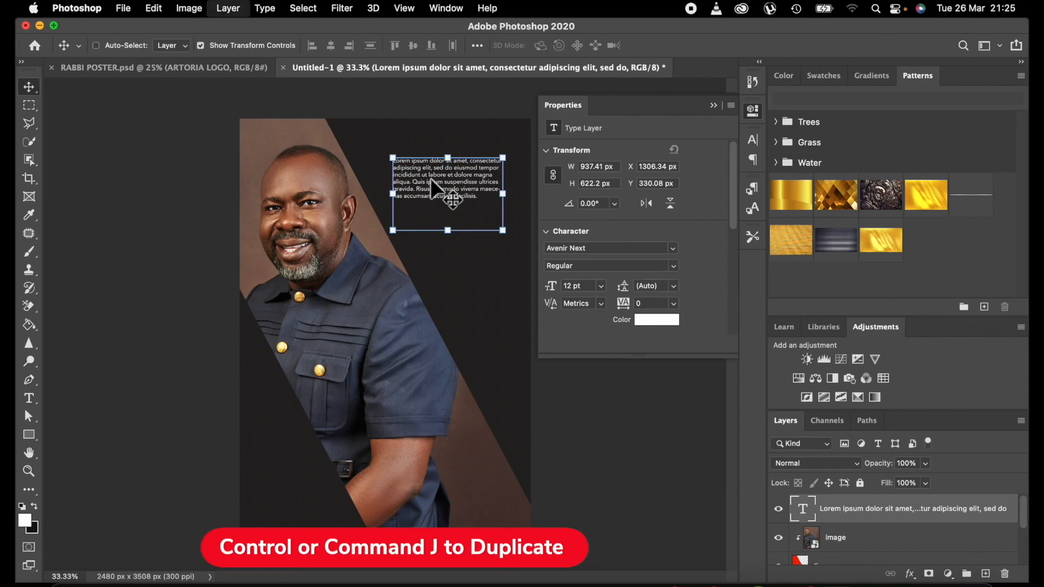
{"action": "left_click_drag", "start_coordinate": [431, 179], "coordinate": [433, 226]}
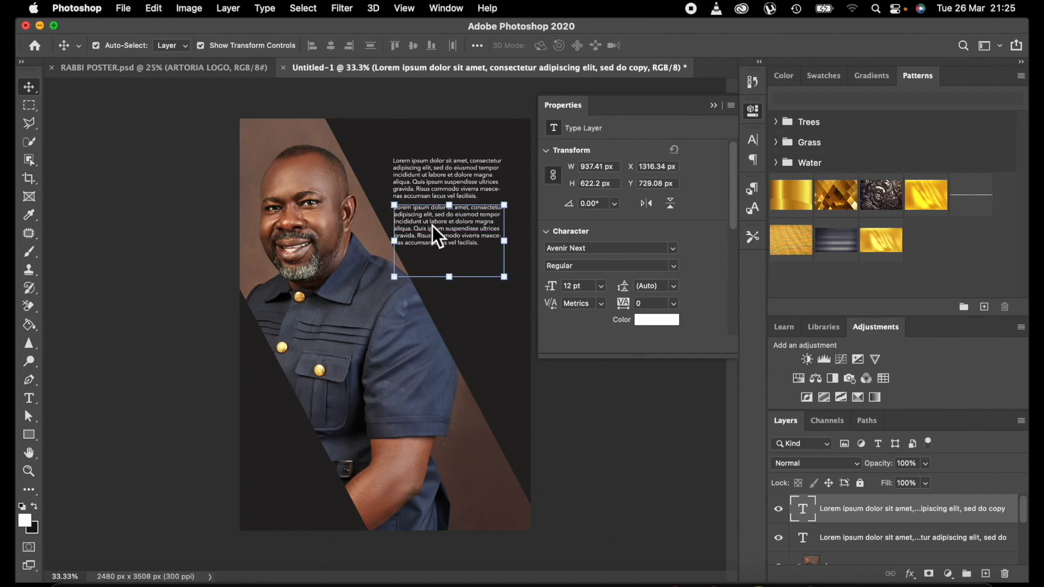
{"action": "key", "text": "Up"}
{"action": "key", "text": "Up"}
{"action": "key", "text": "Up"}
{"action": "key", "text": "Up"}
{"action": "key", "text": "Up"}
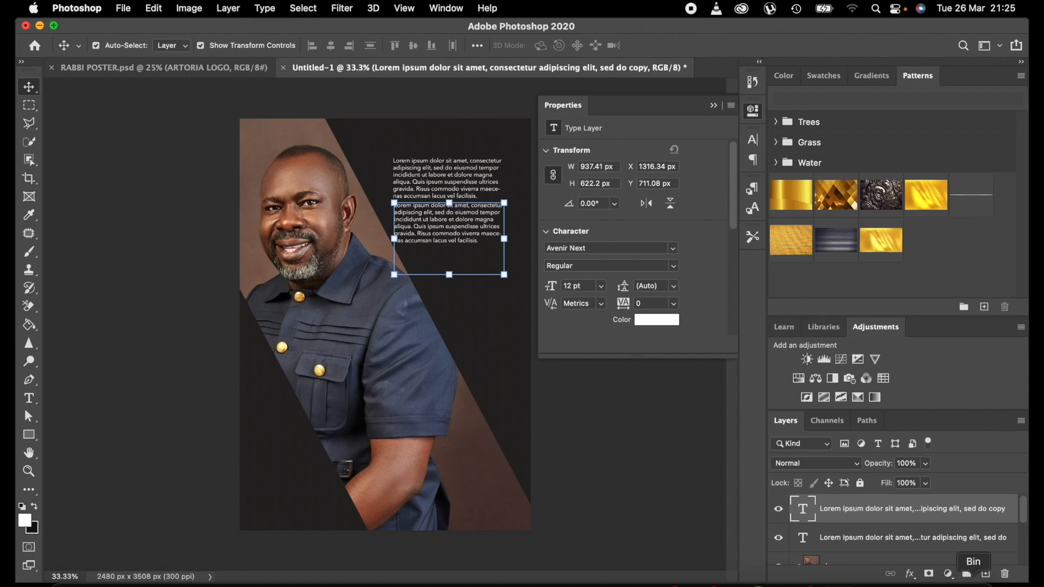
Add a new layer above the text layers and set the foreground color to orange #e98d09
{"action": "left_click", "coordinate": [986, 573]}
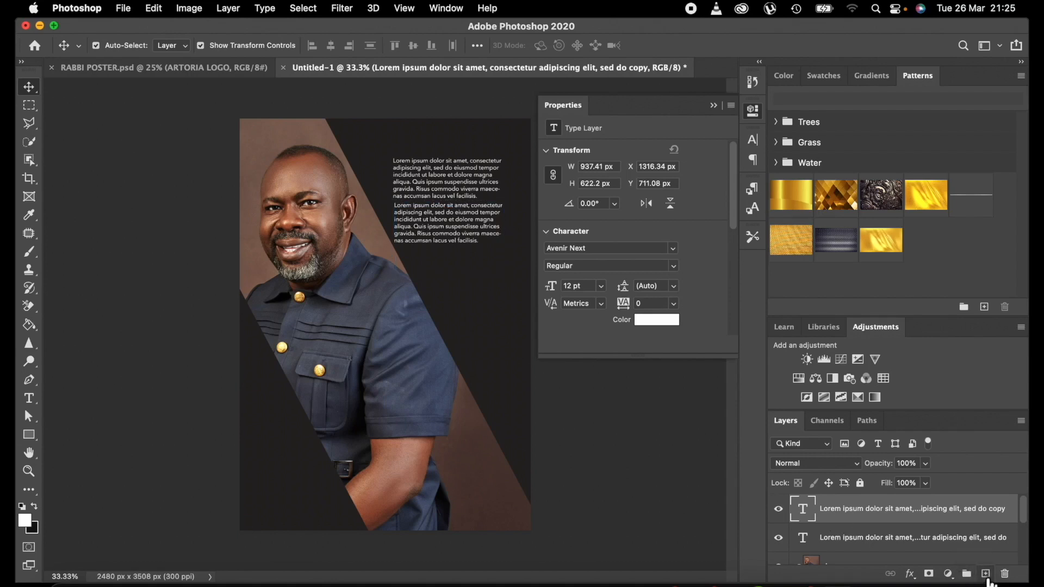
{"action": "left_click", "coordinate": [24, 518]}
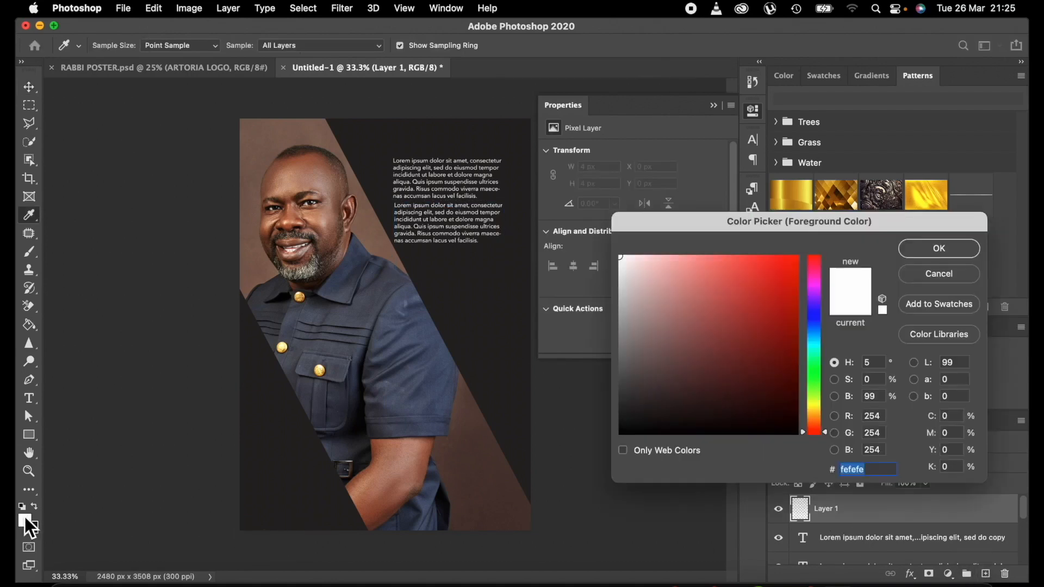
{"action": "left_click", "coordinate": [279, 138]}
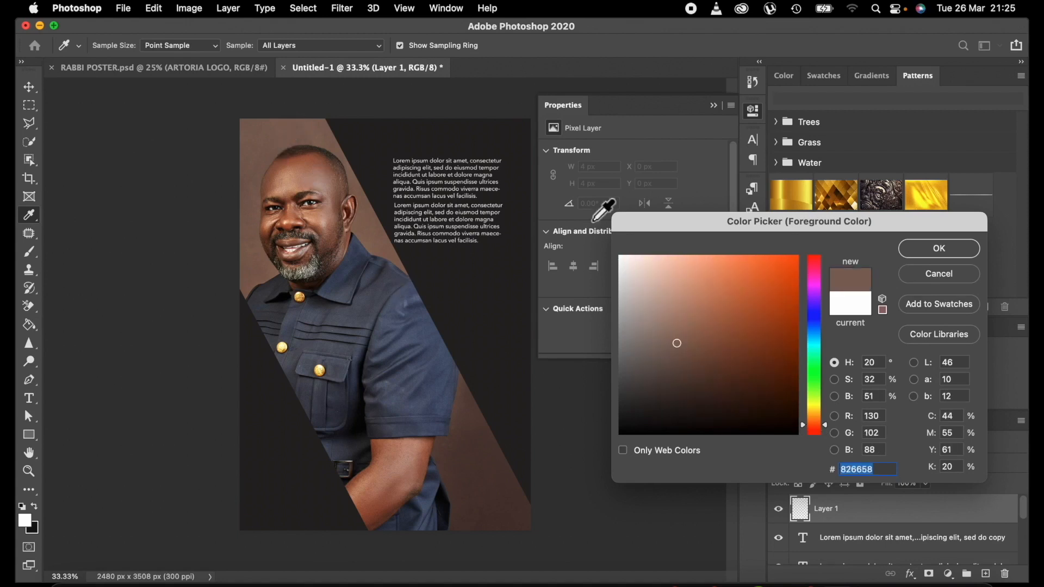
{"action": "left_click", "coordinate": [809, 417]}
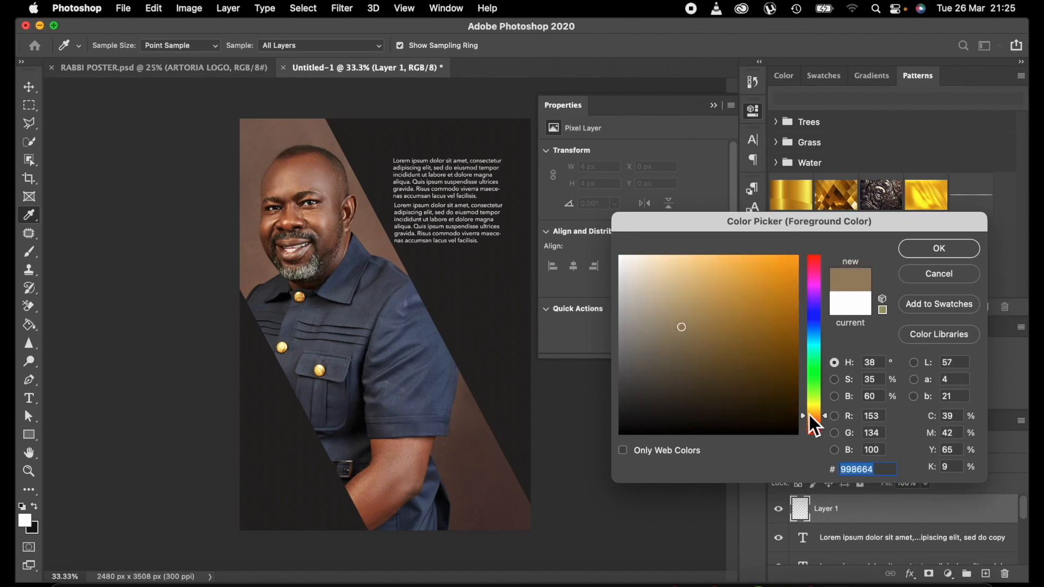
{"action": "left_click", "coordinate": [793, 266]}
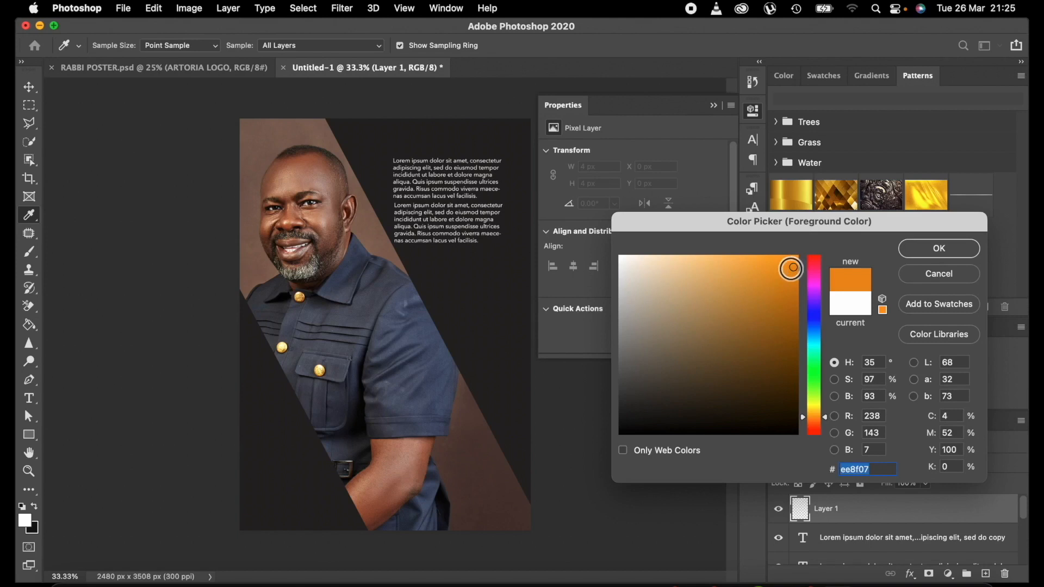
{"action": "left_click", "coordinate": [925, 251]}
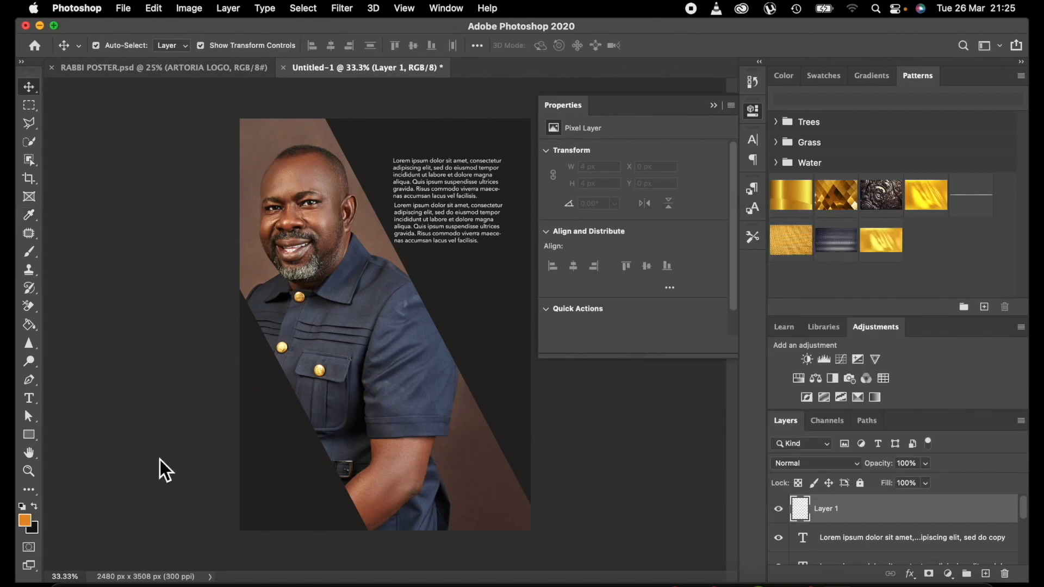
Draw an orange rectangle about 310 × 36 px just above the first paragraph and place a duplicate beneath the second paragraph's right end
{"action": "left_click", "coordinate": [29, 435]}
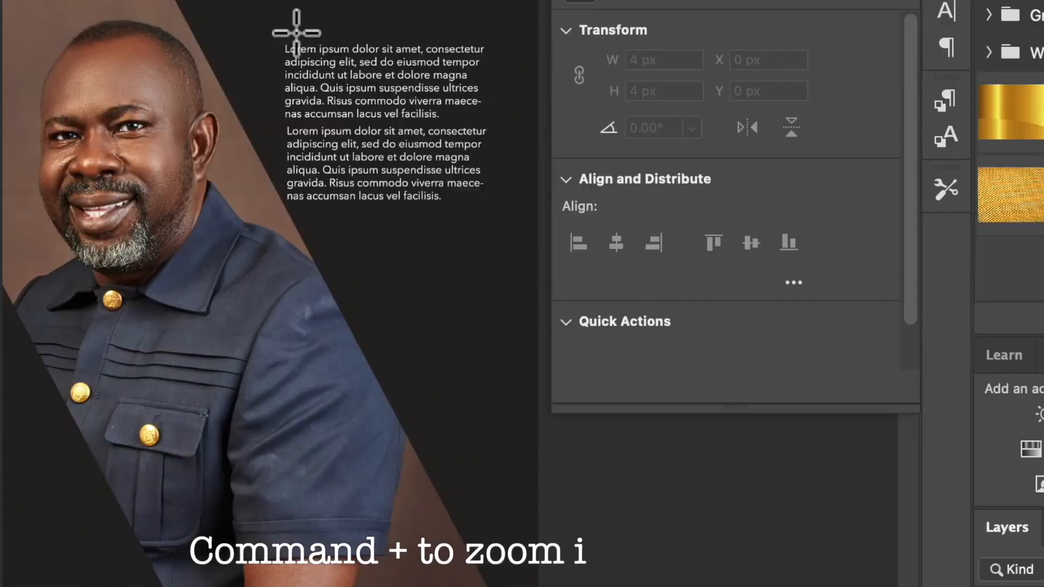
{"action": "left_click_drag", "start_coordinate": [282, 31], "coordinate": [350, 39]}
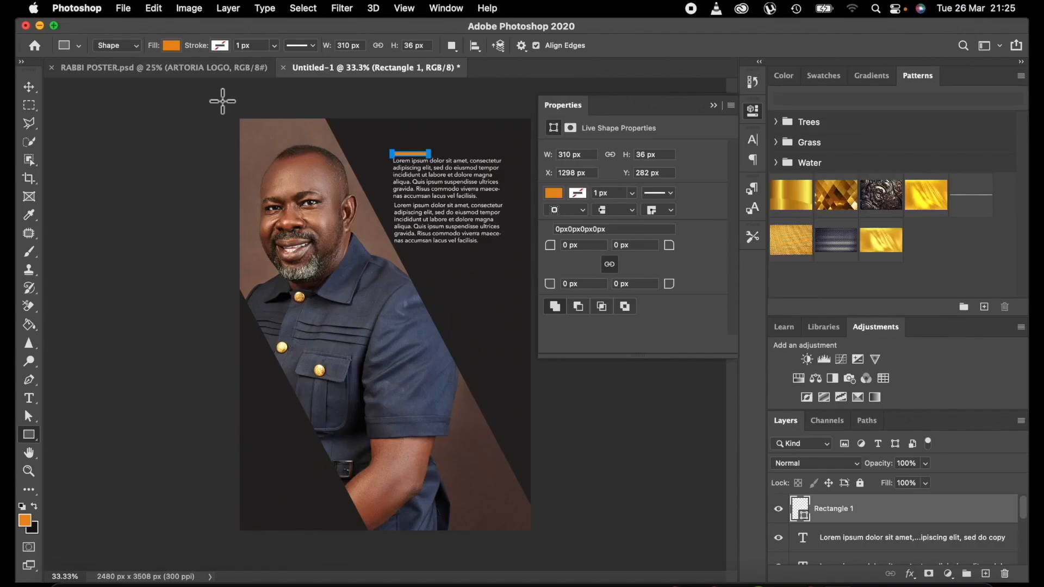
{"action": "left_click", "coordinate": [30, 87]}
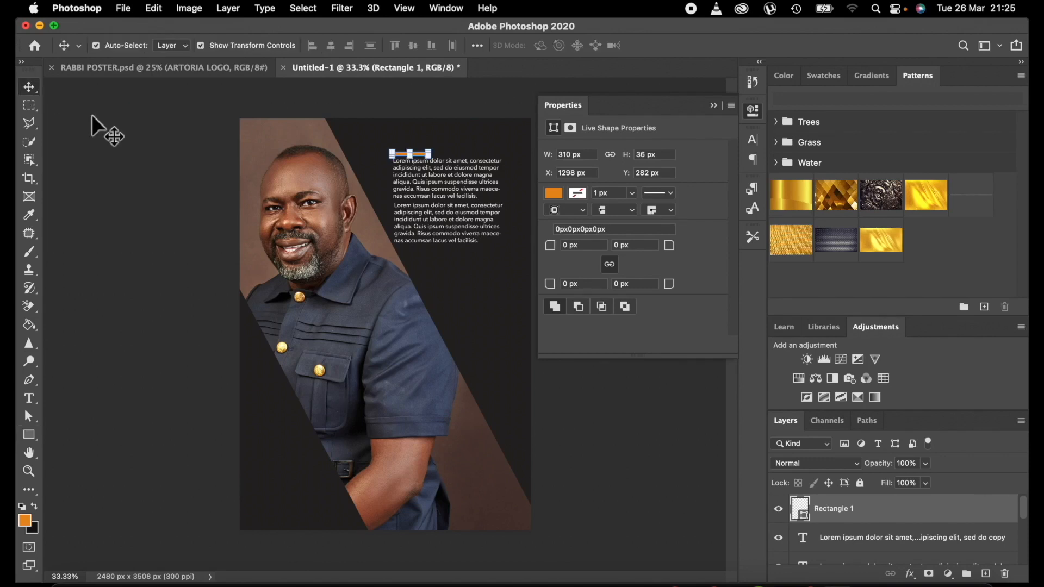
{"action": "left_click", "coordinate": [99, 116]}
{"action": "left_click", "coordinate": [418, 152]}
{"action": "key", "text": "ctrl+j"}
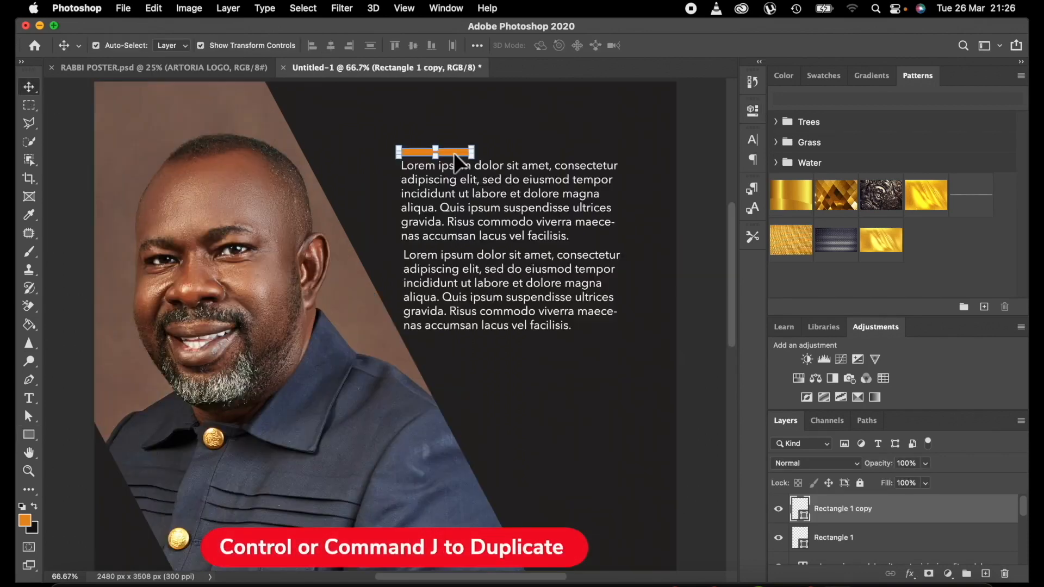
{"action": "left_click_drag", "start_coordinate": [453, 152], "coordinate": [601, 342]}
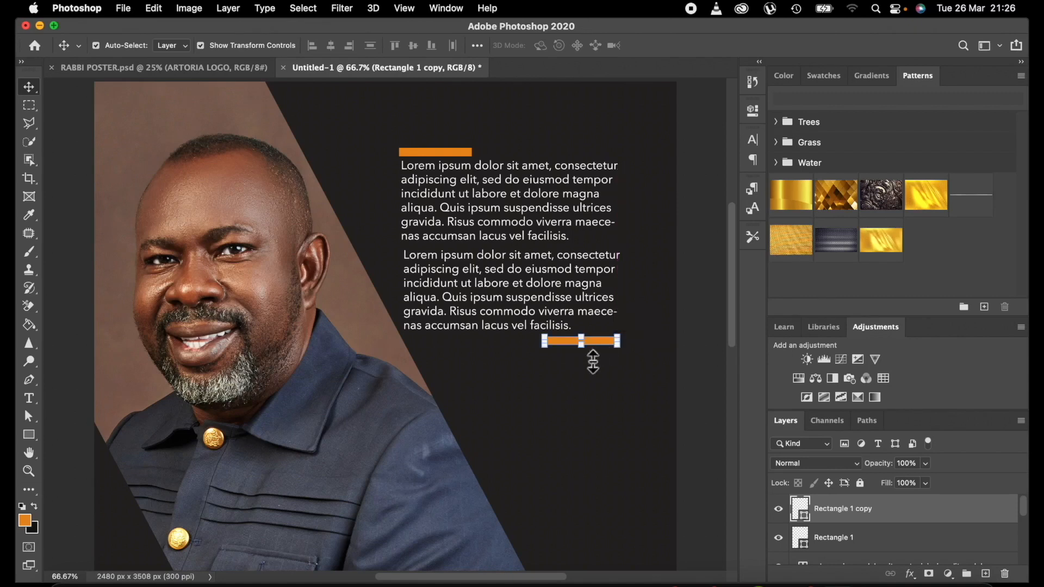
{"action": "key", "text": "super+minus"}
{"action": "key", "text": "super+minus"}
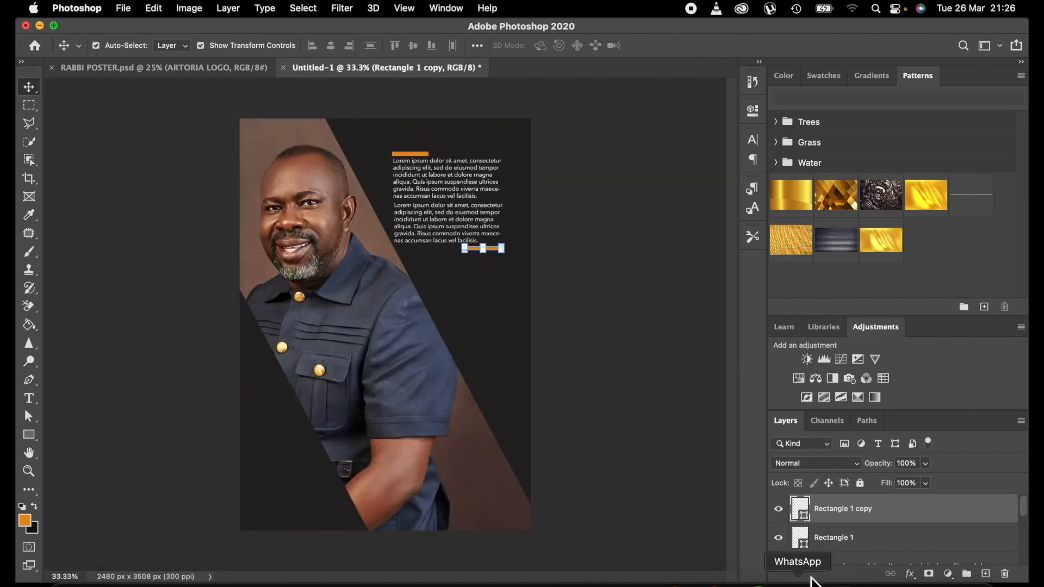
Add a new layer and draw an orange rectangle about 304 × 56 px overlapping the page's left edge near the bottom
{"action": "left_click", "coordinate": [986, 575]}
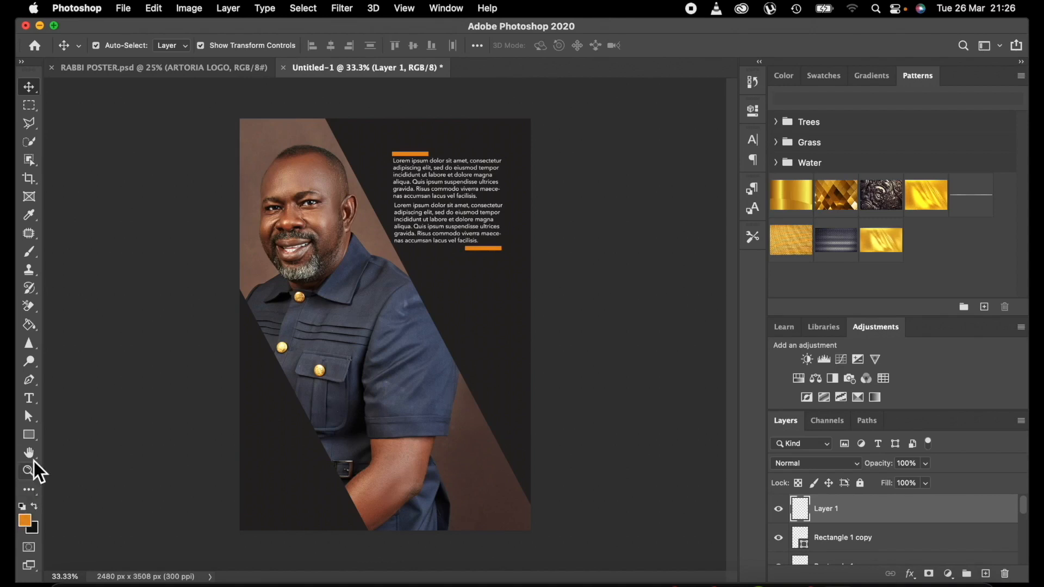
{"action": "left_click", "coordinate": [27, 436]}
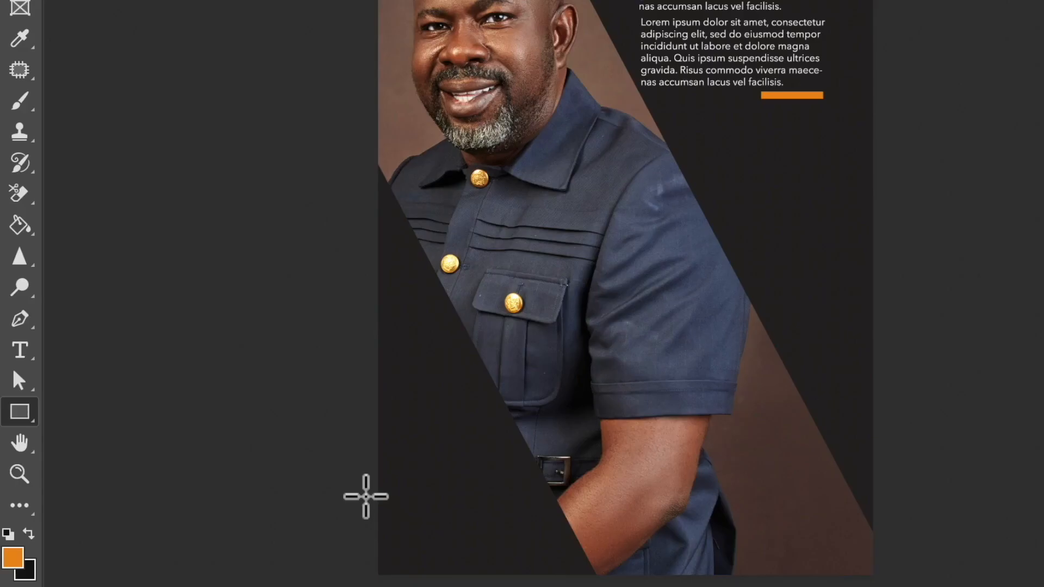
{"action": "left_click_drag", "start_coordinate": [233, 485], "coordinate": [268, 491]}
{"action": "left_click_drag", "start_coordinate": [424, 508], "coordinate": [422, 501]}
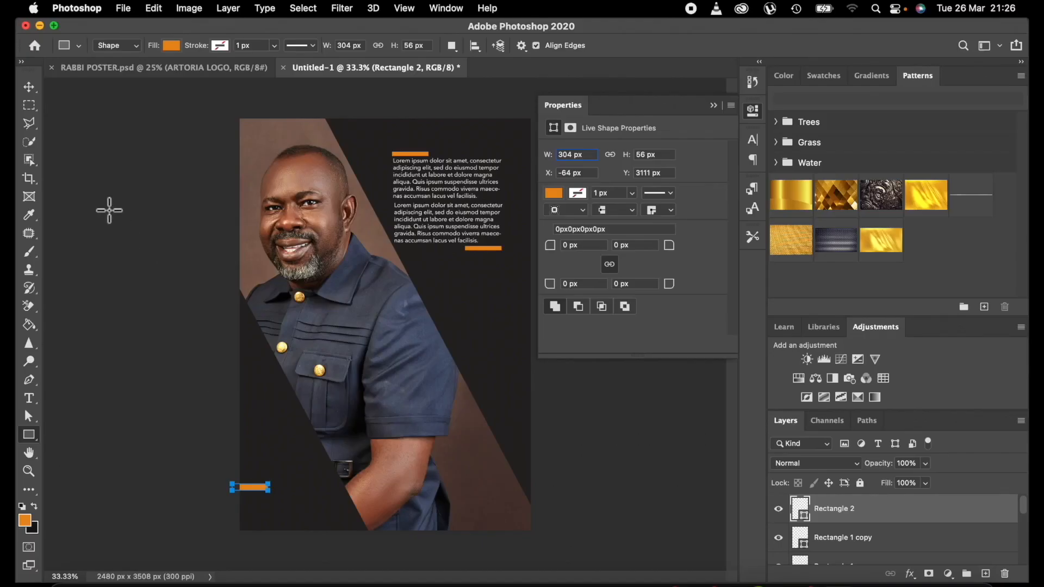
Duplicate the left-edge orange bar twice and place the copies above and below it as three evenly spaced stripes
{"action": "left_click", "coordinate": [28, 87]}
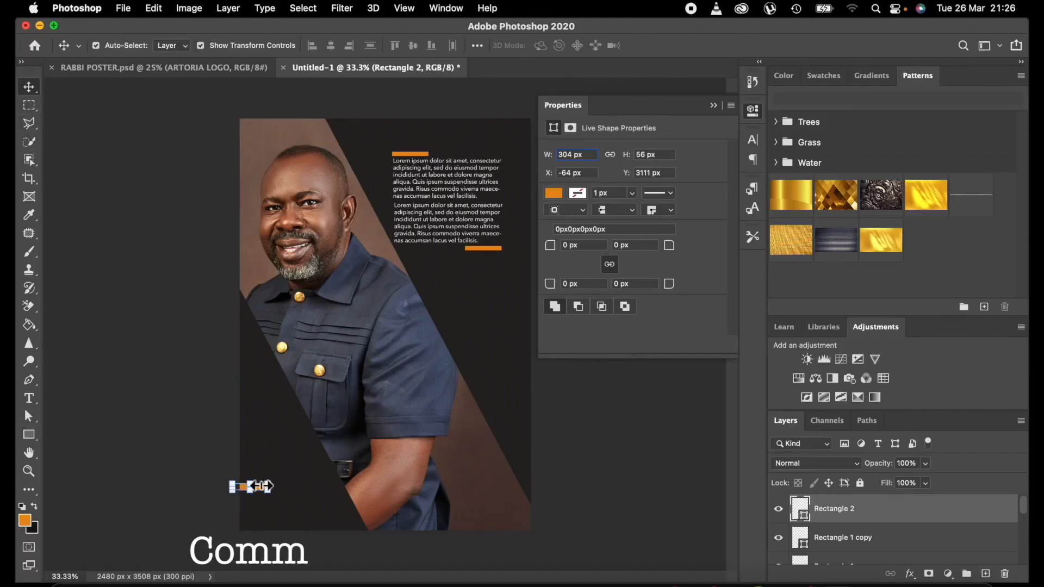
{"action": "key", "text": "super+j"}
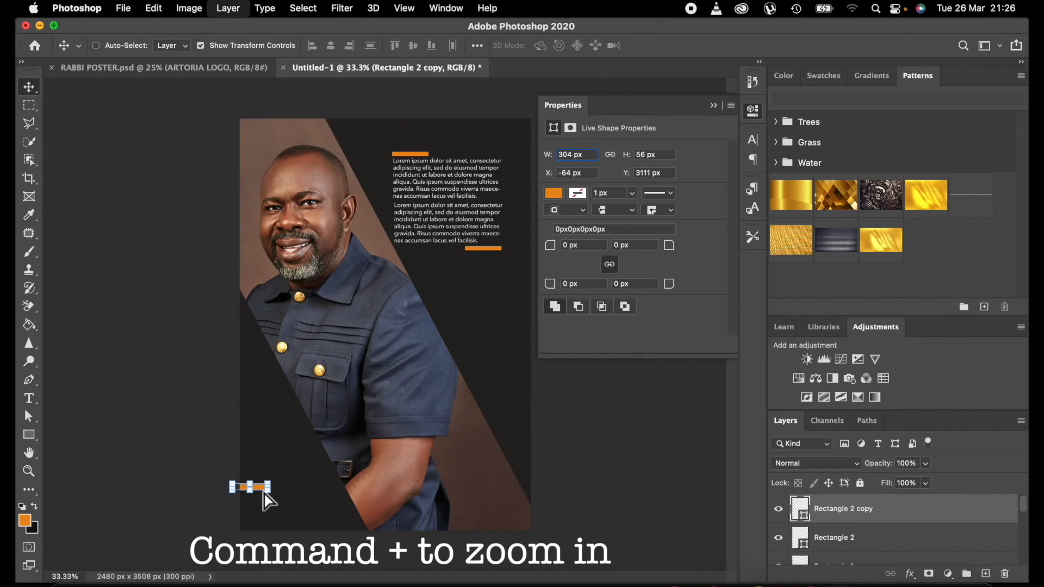
{"action": "key", "text": "super+equal"}
{"action": "key", "text": "super+equal"}
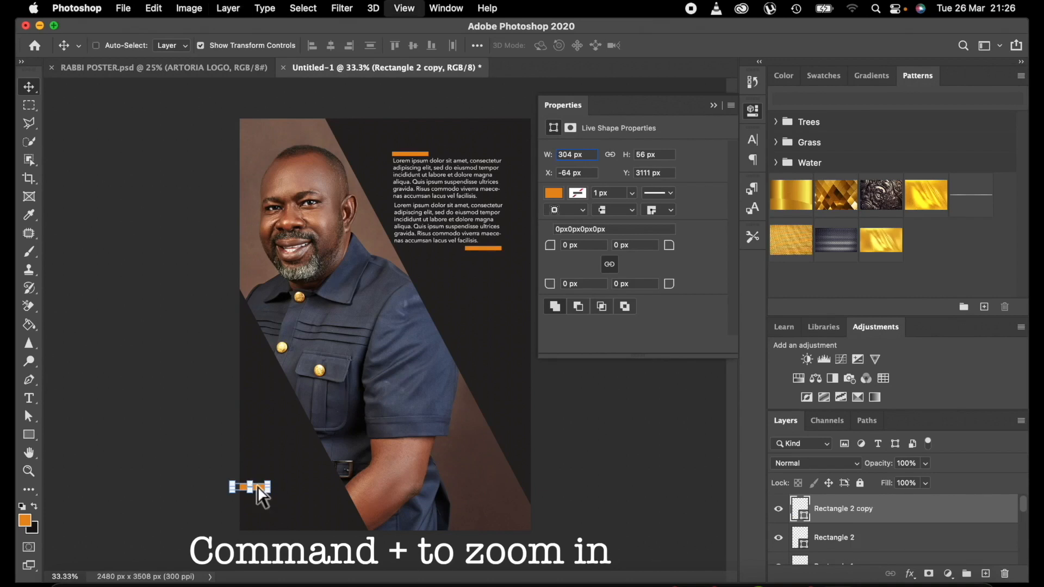
{"action": "scroll", "coordinate": [257, 485], "scroll_direction": "down", "scroll_amount": 5}
{"action": "scroll", "coordinate": [256, 484], "scroll_direction": "left", "scroll_amount": 3}
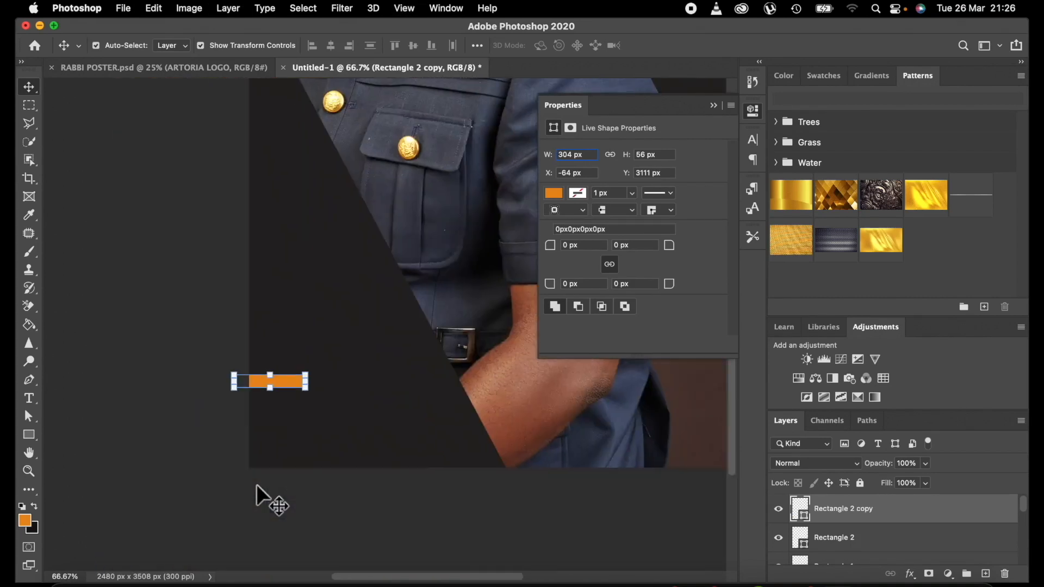
{"action": "mouse_move", "coordinate": [283, 380]}
{"action": "left_mouse_down"}
{"action": "mouse_move", "coordinate": [283, 359]}
{"action": "mouse_move", "coordinate": [285, 400]}
{"action": "left_mouse_up"}
{"action": "key", "text": "super+j"}
{"action": "left_click", "coordinate": [196, 390]}
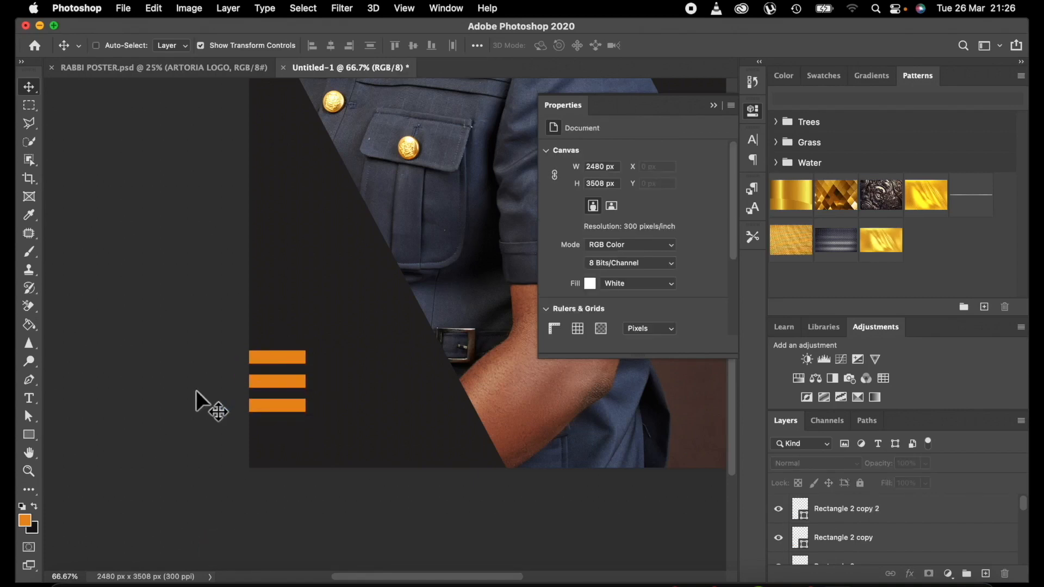
{"action": "key", "text": "super+minus"}
{"action": "key", "text": "super+minus"}
{"action": "key", "text": "super+minus"}
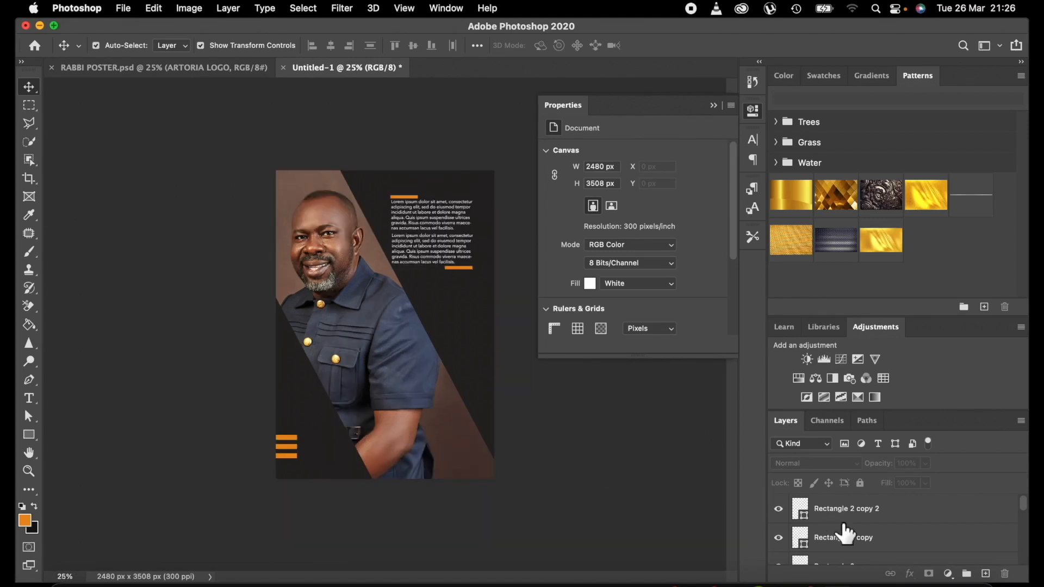
Add a new layer above the stripe layers and set the foreground color to near-white
{"action": "left_click", "coordinate": [908, 520]}
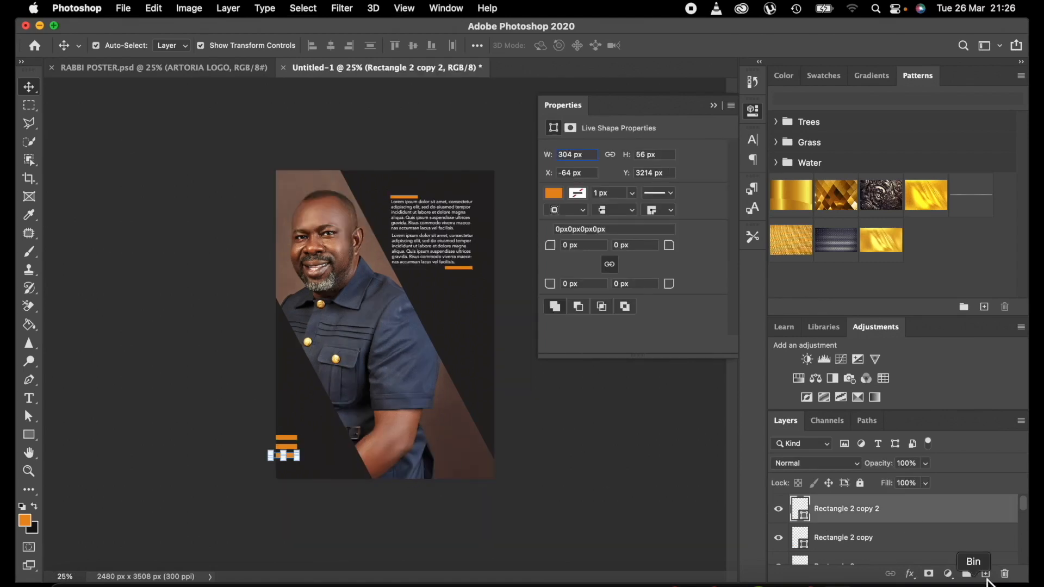
{"action": "left_click", "coordinate": [986, 577]}
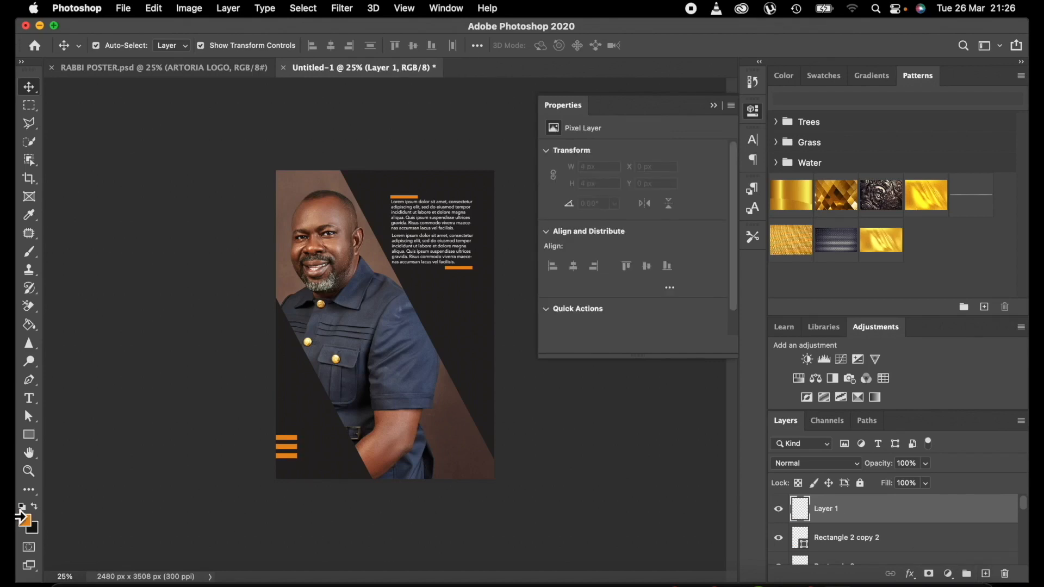
{"action": "left_click", "coordinate": [25, 521]}
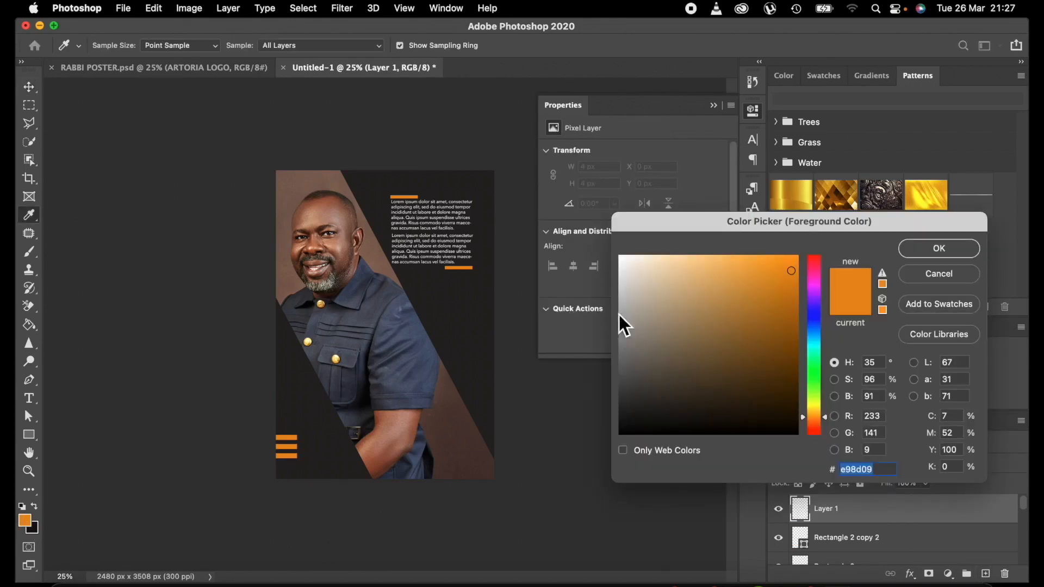
{"action": "left_click", "coordinate": [618, 255]}
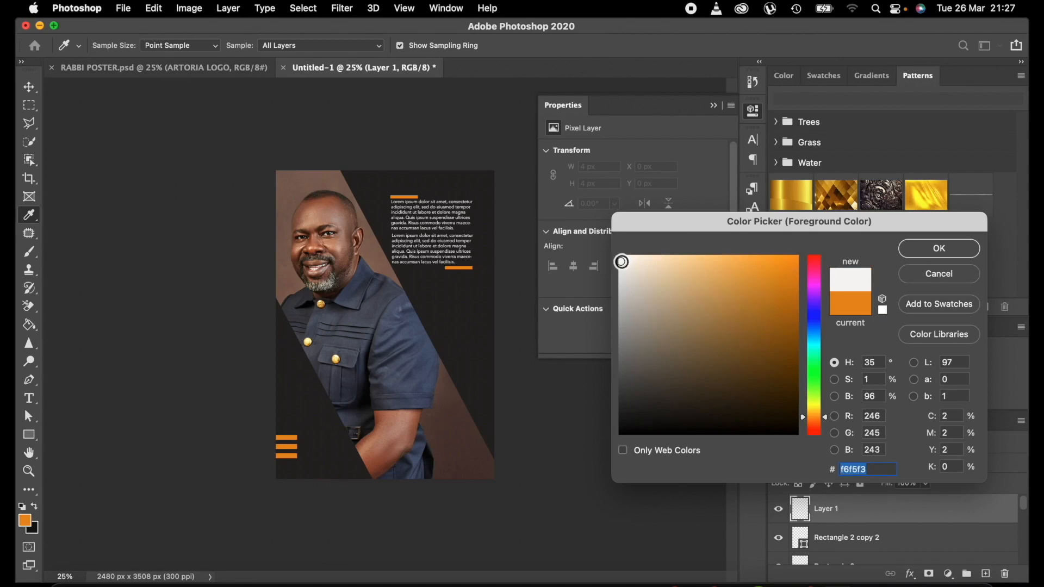
{"action": "left_click", "coordinate": [928, 248]}
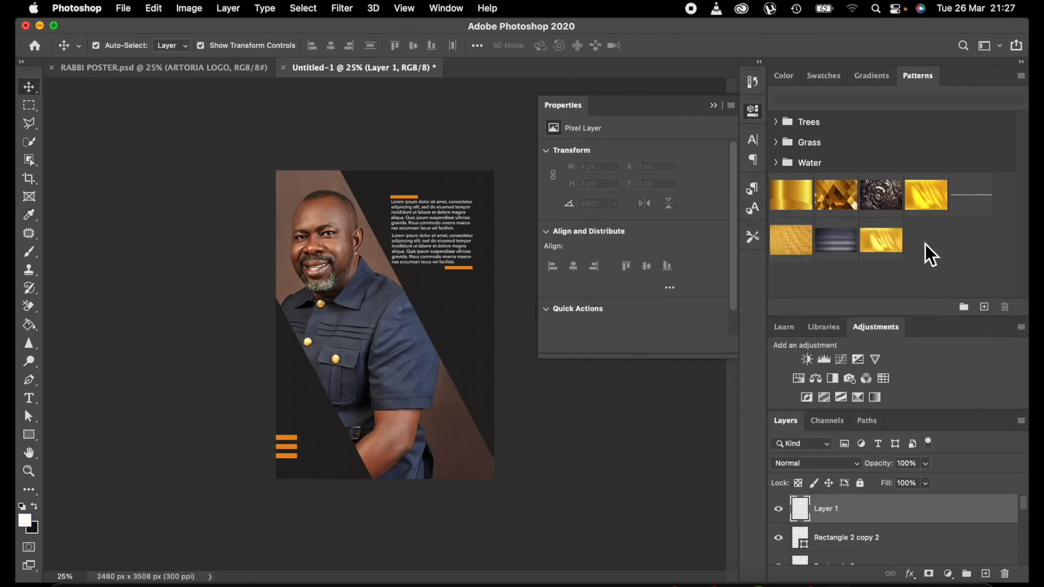
Add the title text AFRICA in Baskerville Regular to the right of the three orange stripes
{"action": "left_click", "coordinate": [30, 399]}
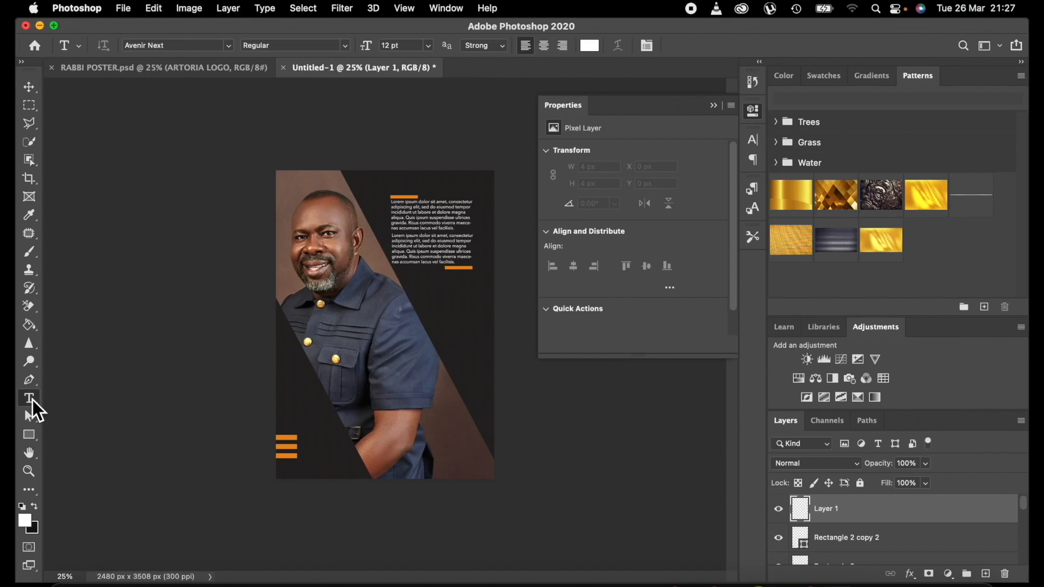
{"action": "left_click", "coordinate": [229, 45]}
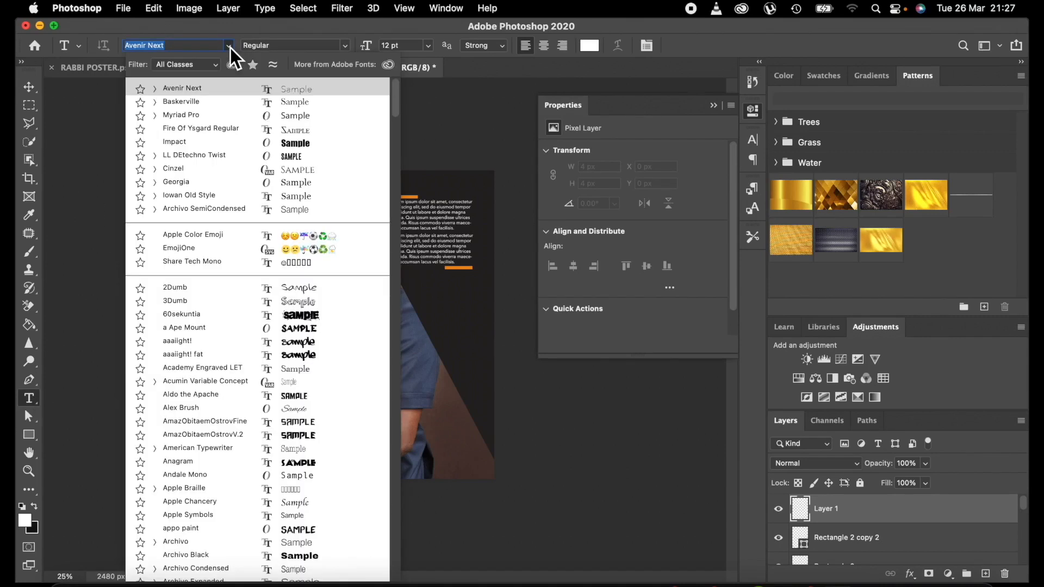
{"action": "left_click", "coordinate": [275, 97]}
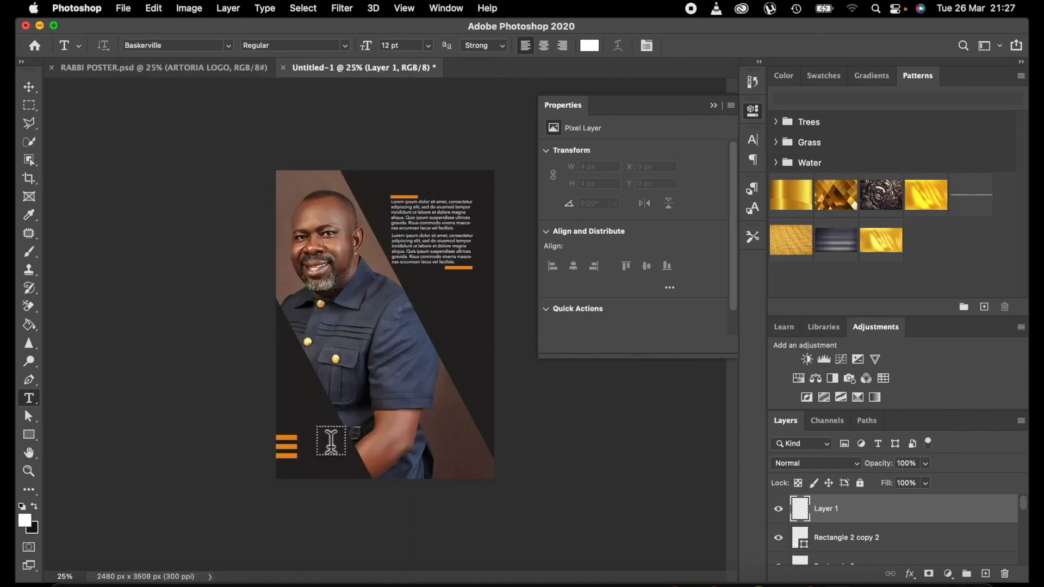
{"action": "left_click", "coordinate": [316, 447]}
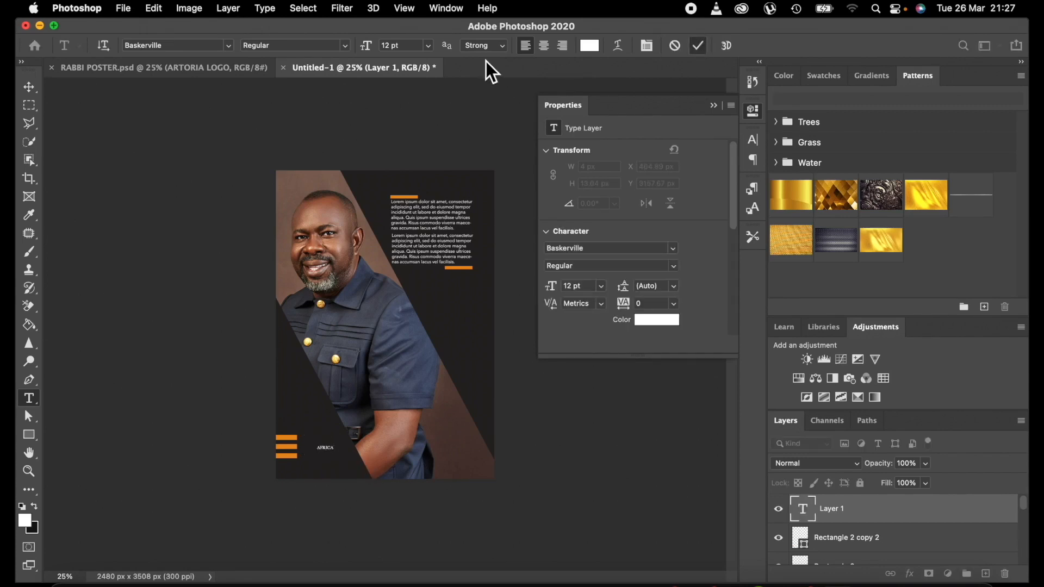
{"action": "key", "text": "super+Return"}
Set the AFRICA title to 72 pt, then scale it to about 150% from its upper-left corner
{"action": "left_click", "coordinate": [428, 46]}
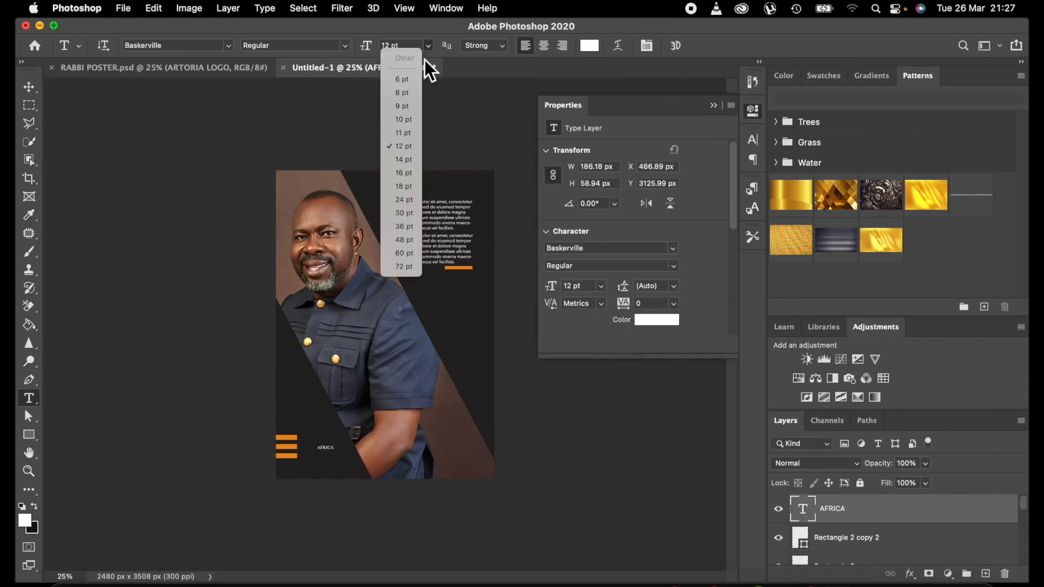
{"action": "left_click", "coordinate": [399, 269]}
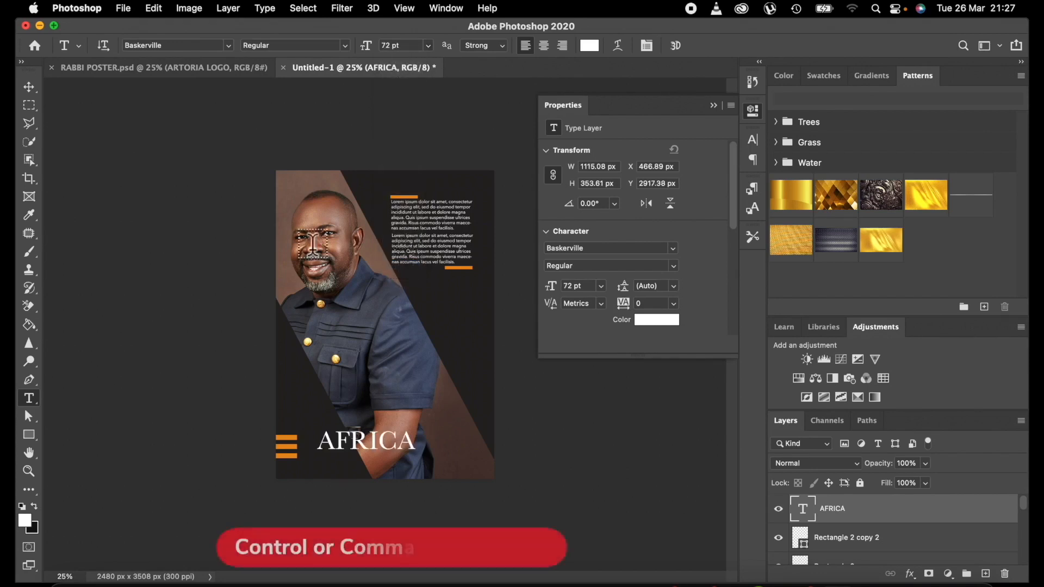
{"action": "left_click", "coordinate": [28, 87]}
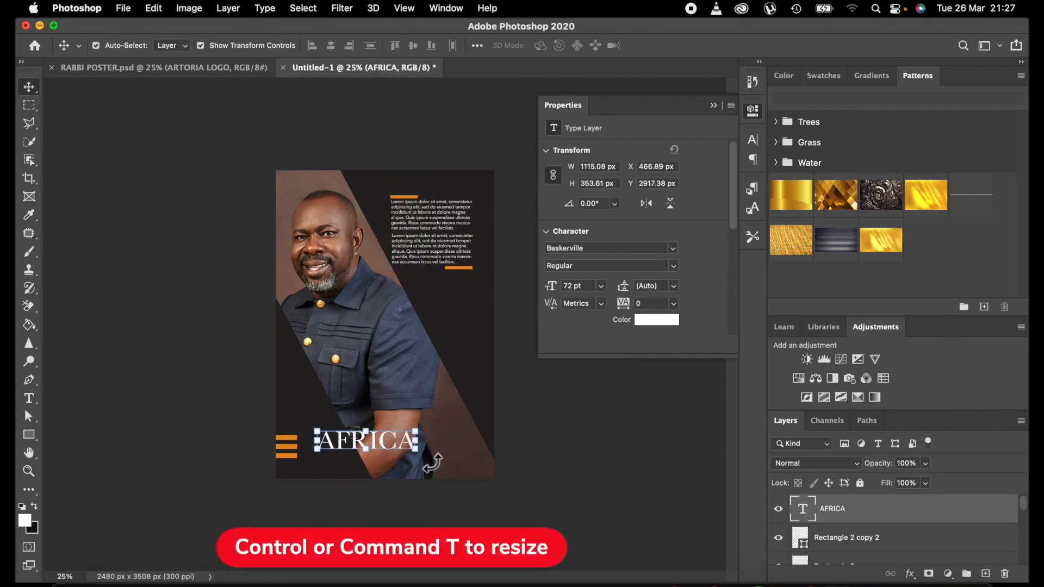
{"action": "left_click_drag", "start_coordinate": [417, 450], "coordinate": [467, 478]}
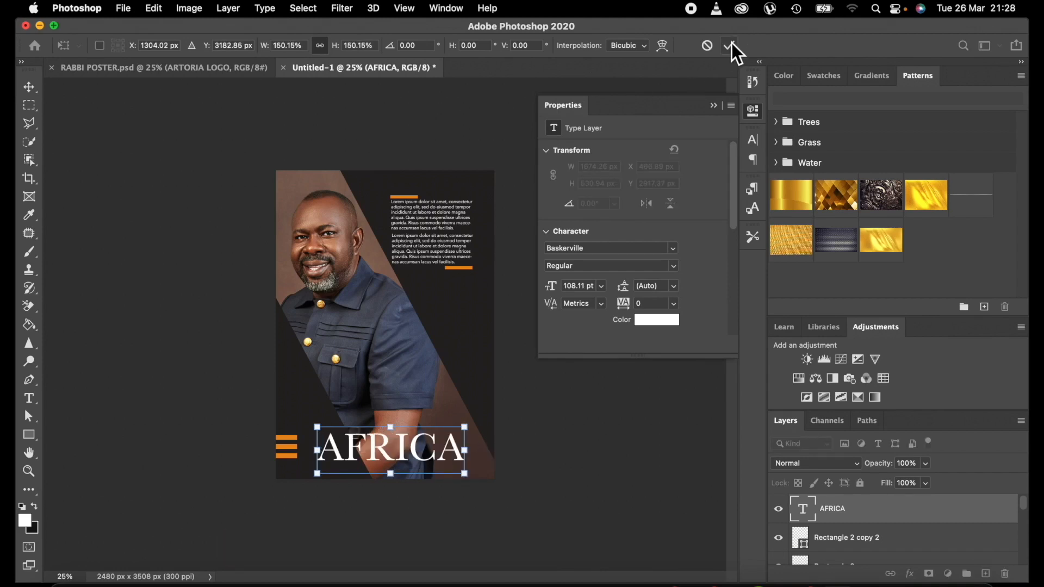
{"action": "left_click", "coordinate": [732, 43]}
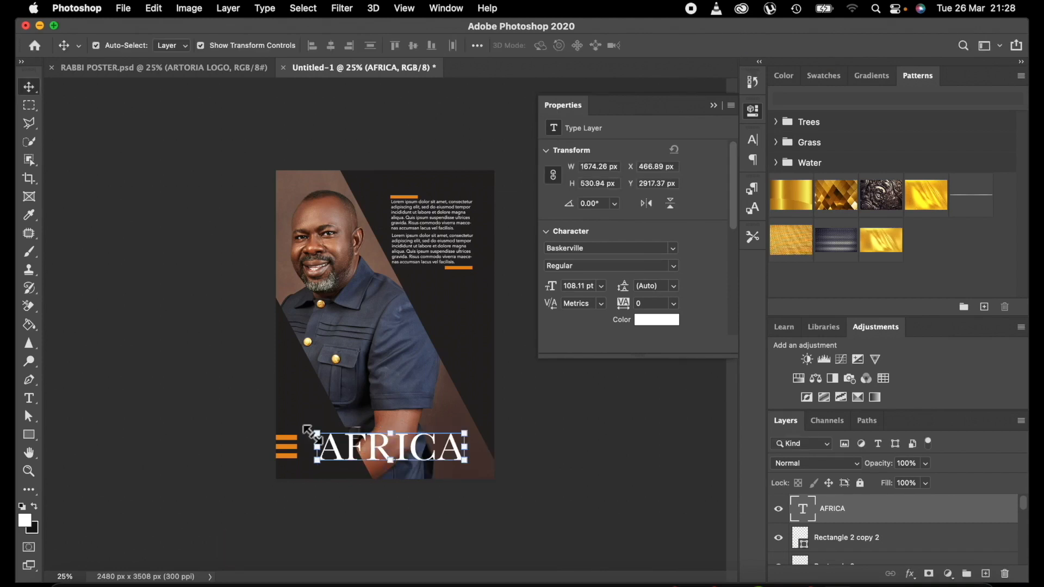
Add the text CAN CHANGE THE WORLD in Avenir Next Medium at 30 pt on a new layer below the AFRICA title
{"action": "key", "text": "super+plus"}
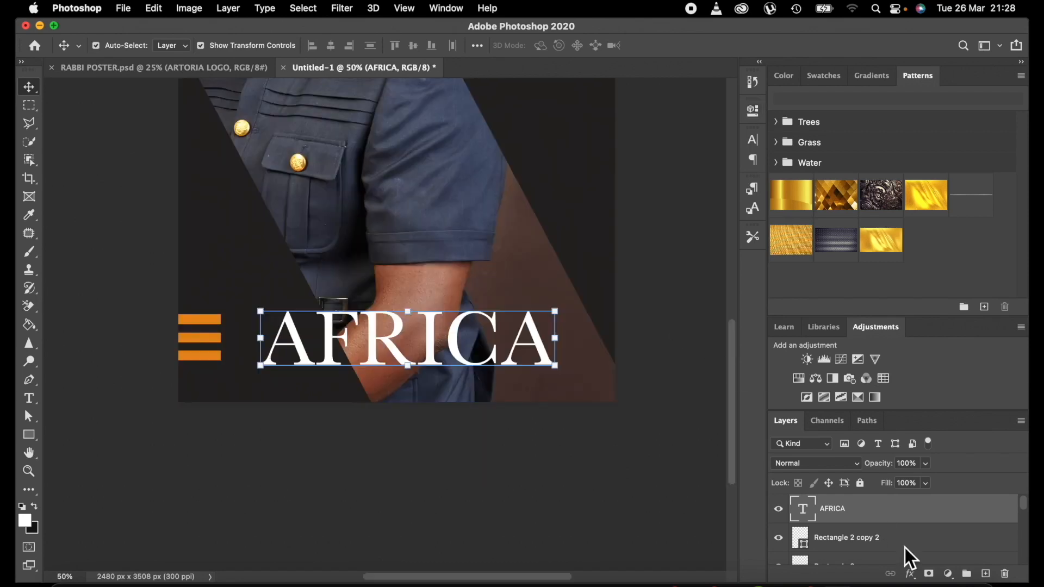
{"action": "left_click", "coordinate": [985, 574]}
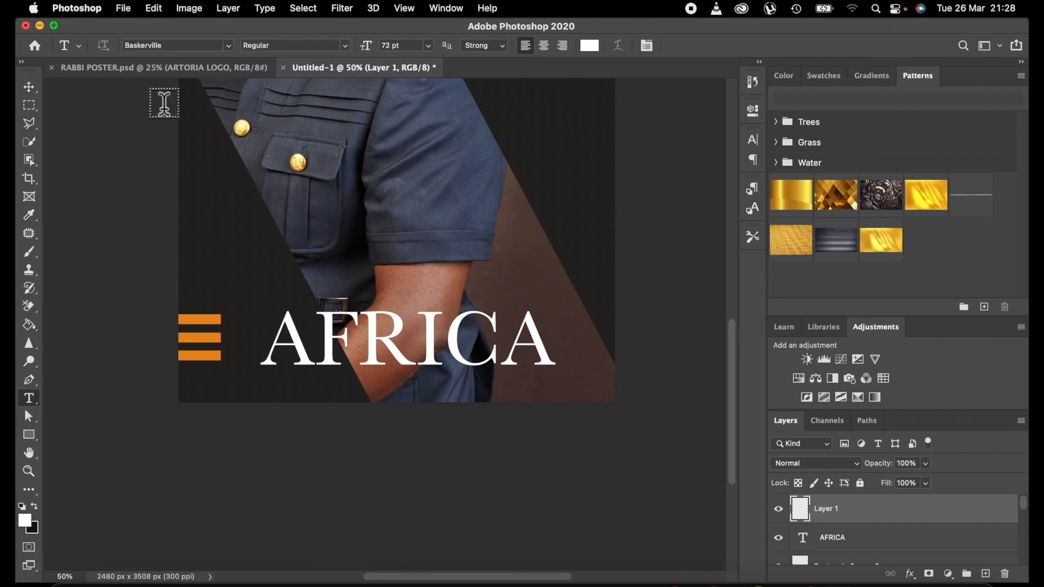
{"action": "left_click", "coordinate": [228, 43]}
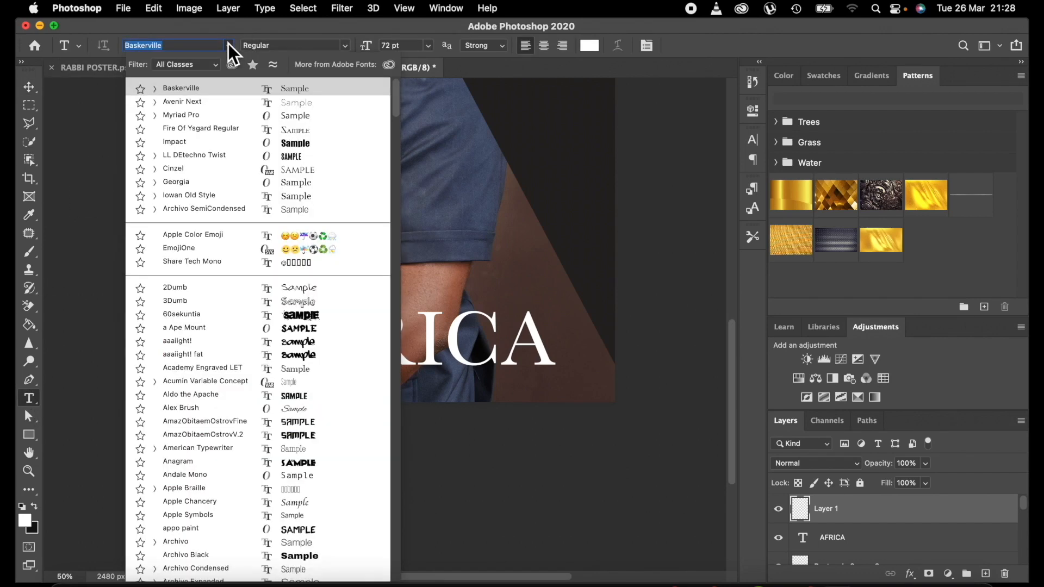
{"action": "left_click", "coordinate": [283, 100]}
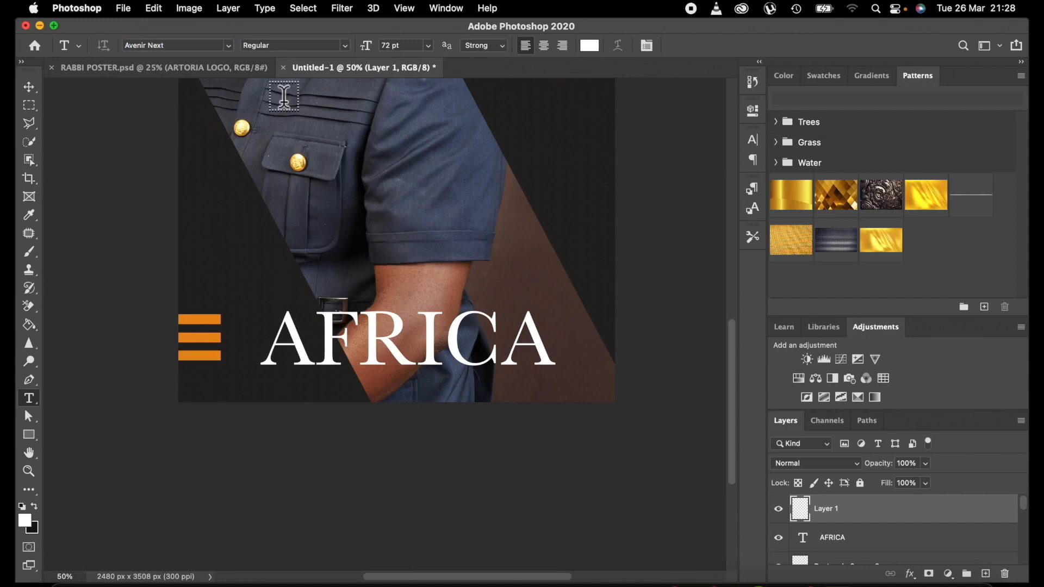
{"action": "left_click", "coordinate": [429, 47]}
{"action": "left_click", "coordinate": [403, 212]}
{"action": "left_click", "coordinate": [347, 44]}
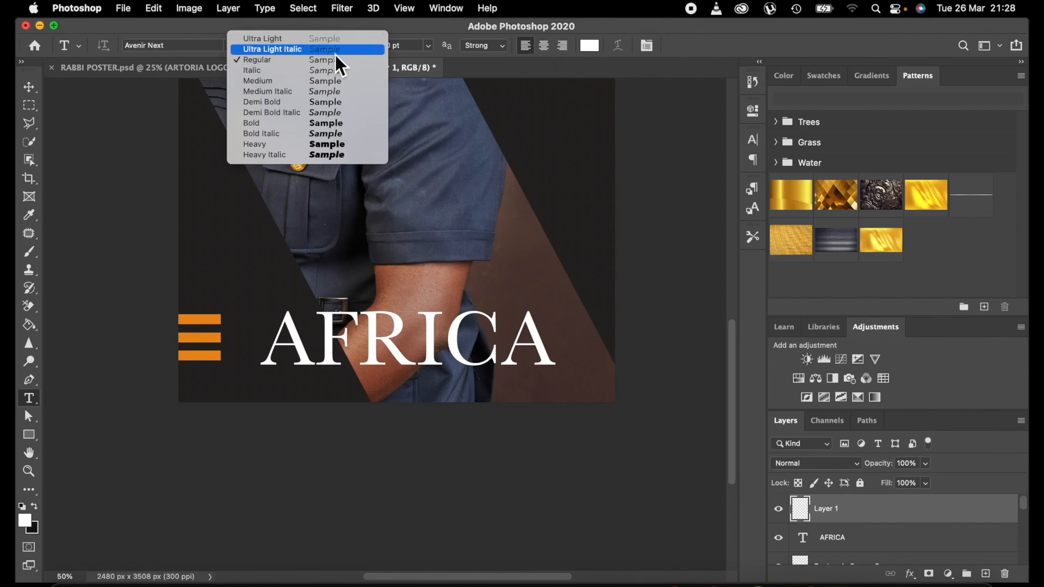
{"action": "left_click", "coordinate": [286, 81]}
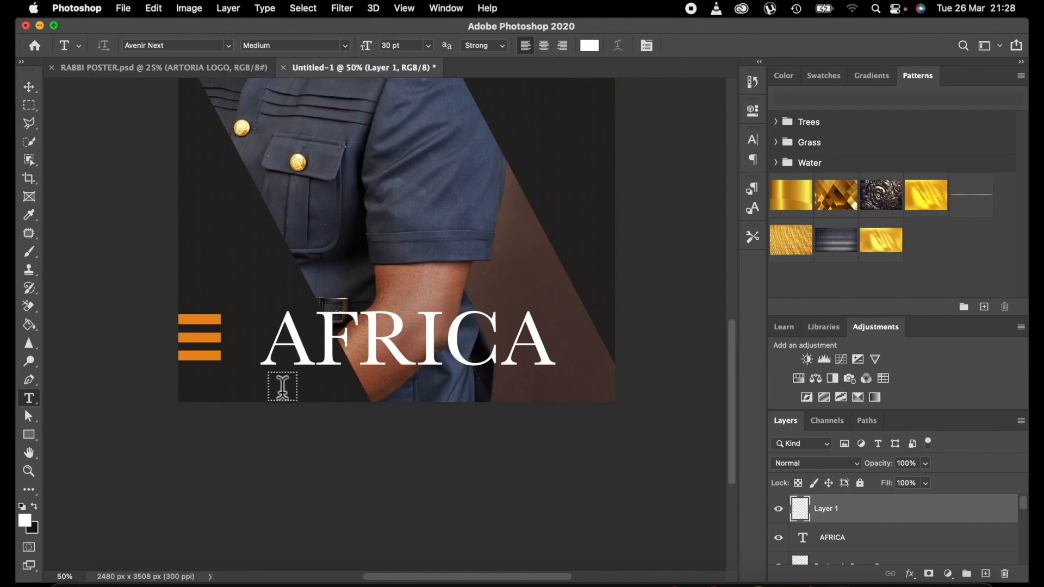
{"action": "left_click", "coordinate": [282, 387]}
{"action": "type", "text": "CAN C"}
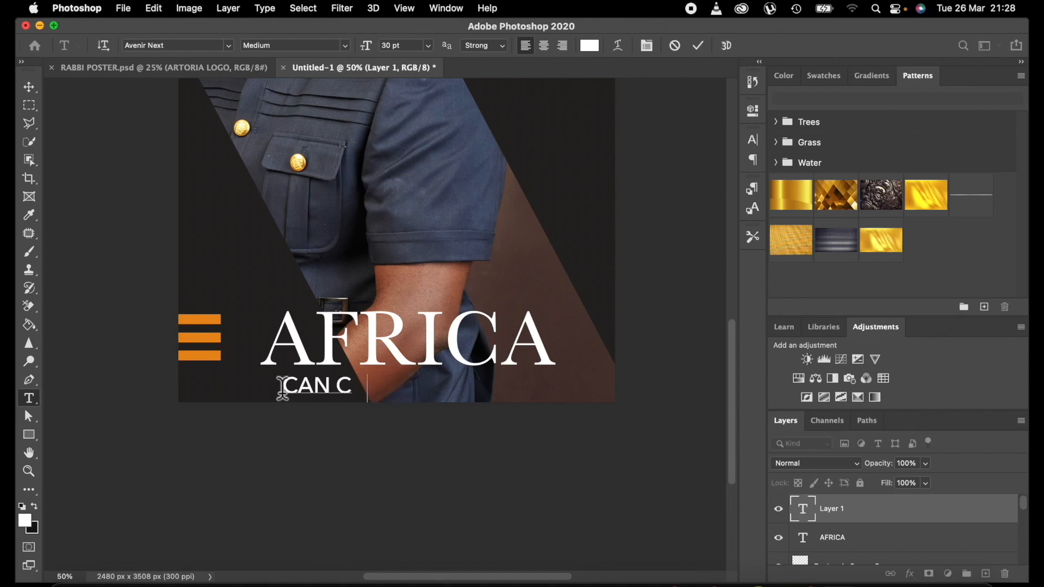
{"action": "type", "text": "HANGE THE WORLD"}
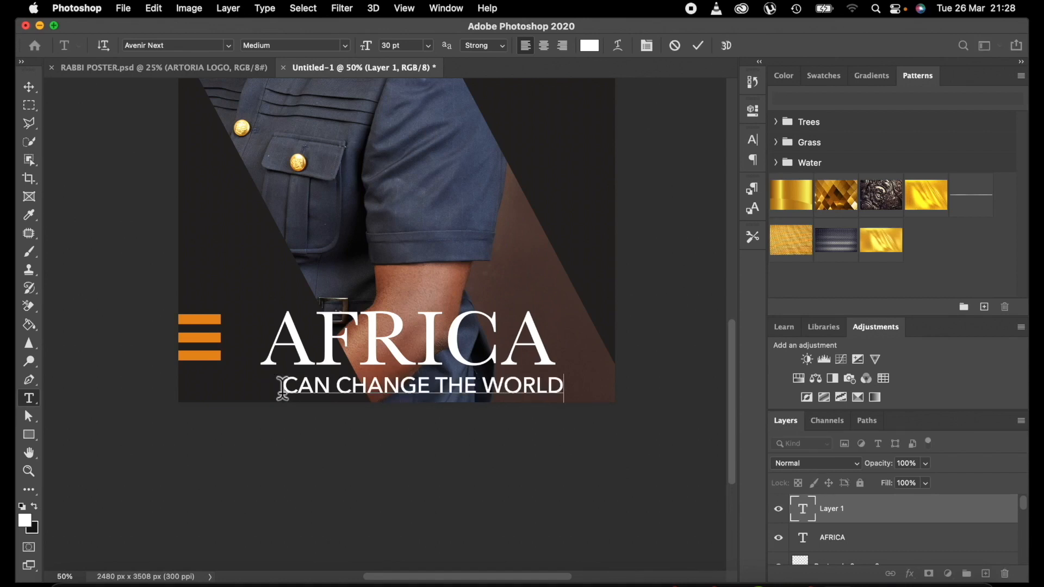
{"action": "left_click", "coordinate": [698, 47]}
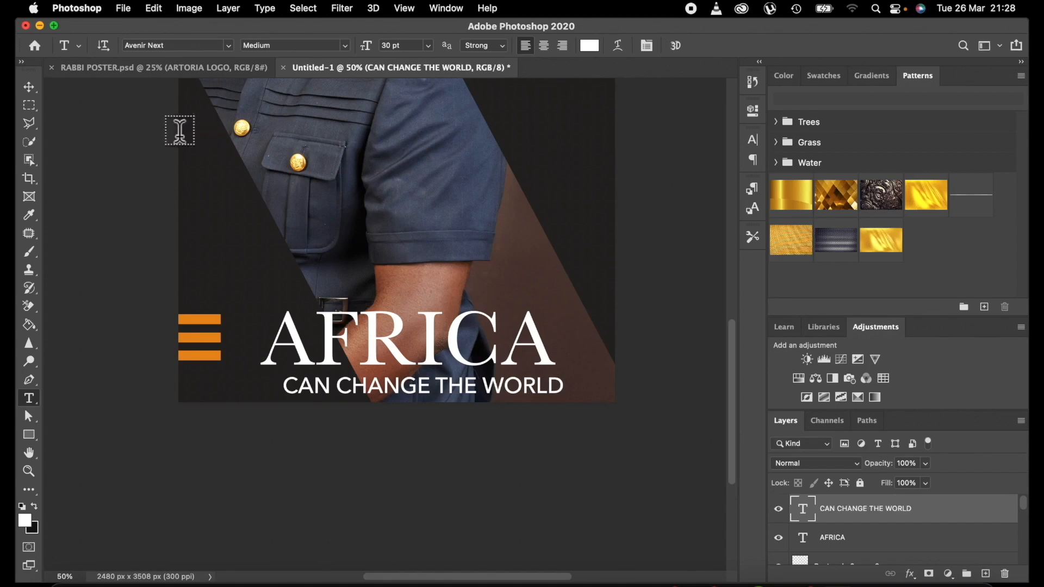
Scale the CAN CHANGE THE WORLD line to about 105% so both ends align with the AFRICA title
{"action": "left_click", "coordinate": [29, 88]}
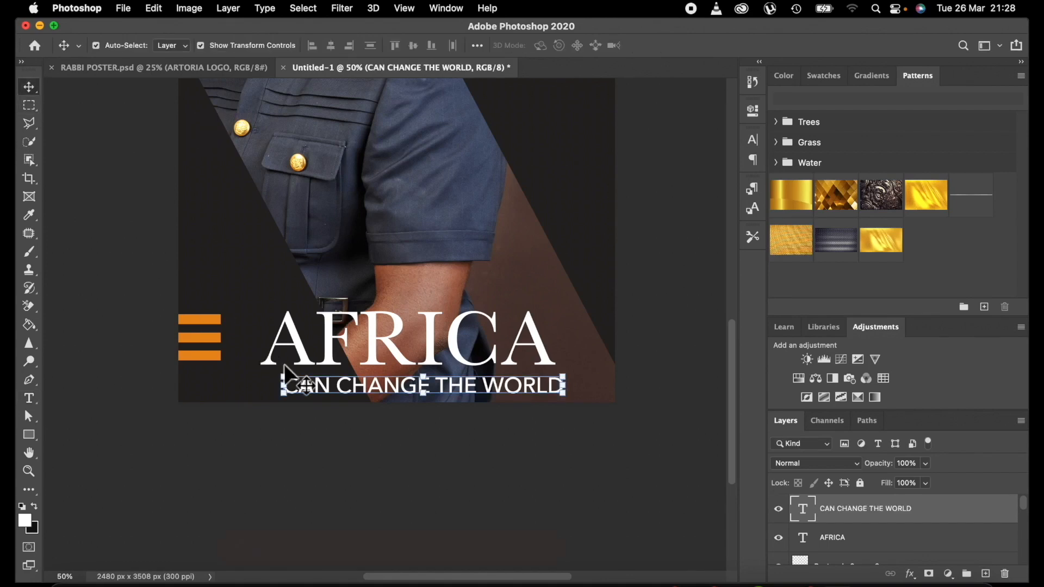
{"action": "left_click_drag", "start_coordinate": [283, 376], "coordinate": [254, 372]}
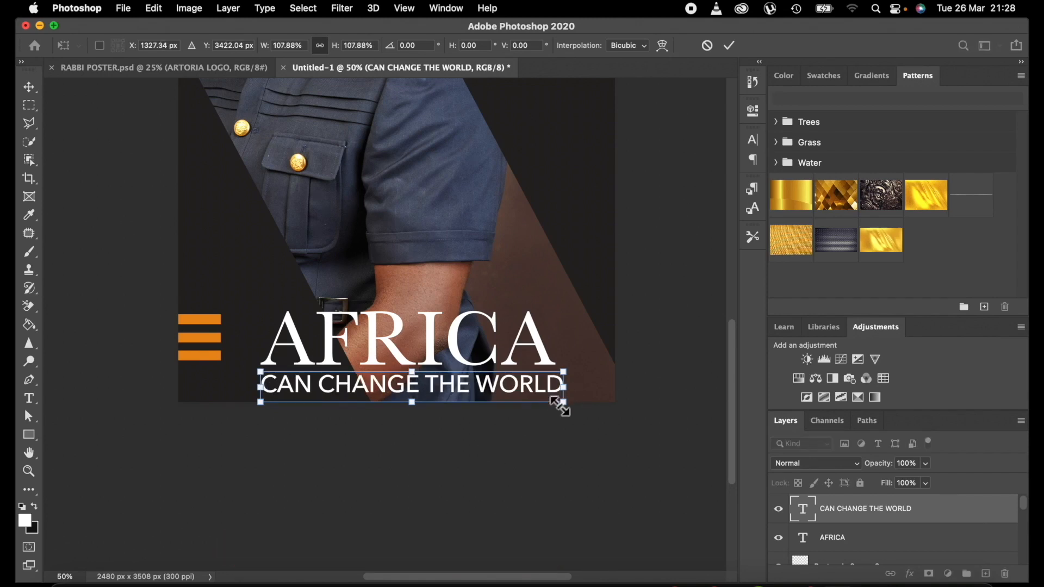
{"action": "left_click_drag", "start_coordinate": [560, 400], "coordinate": [553, 398]}
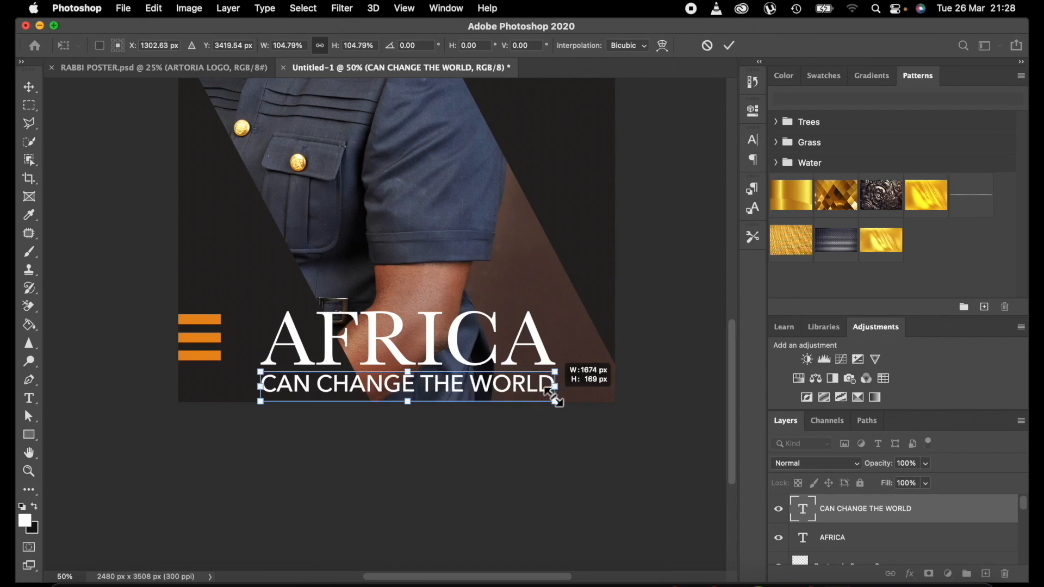
{"action": "left_click", "coordinate": [729, 45]}
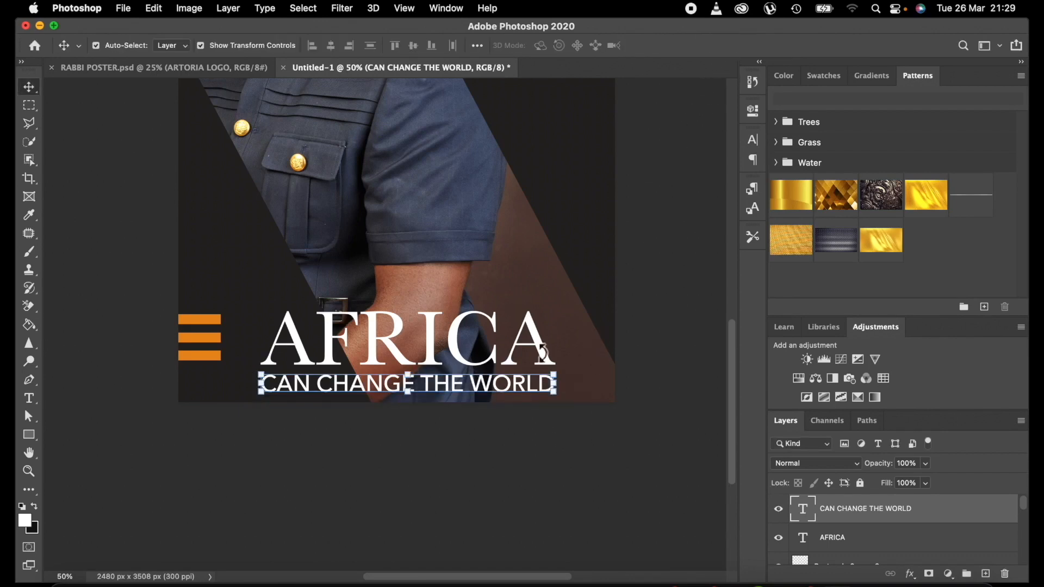
Add a Drop Shadow layer style to the AFRICA title, keeping the lettering in view beside the settings
{"action": "left_click", "coordinate": [537, 340]}
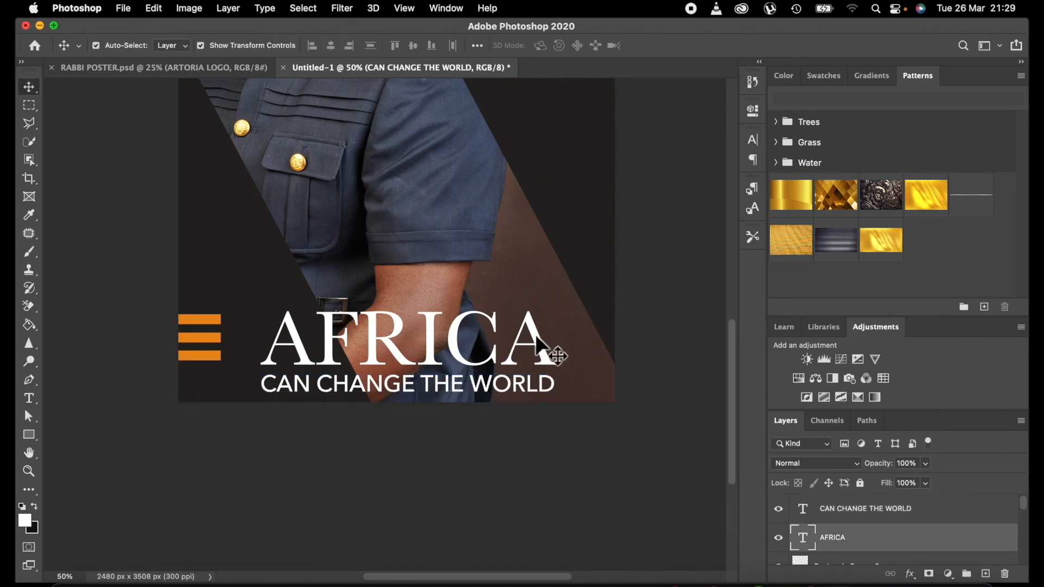
{"action": "right_click", "coordinate": [838, 537]}
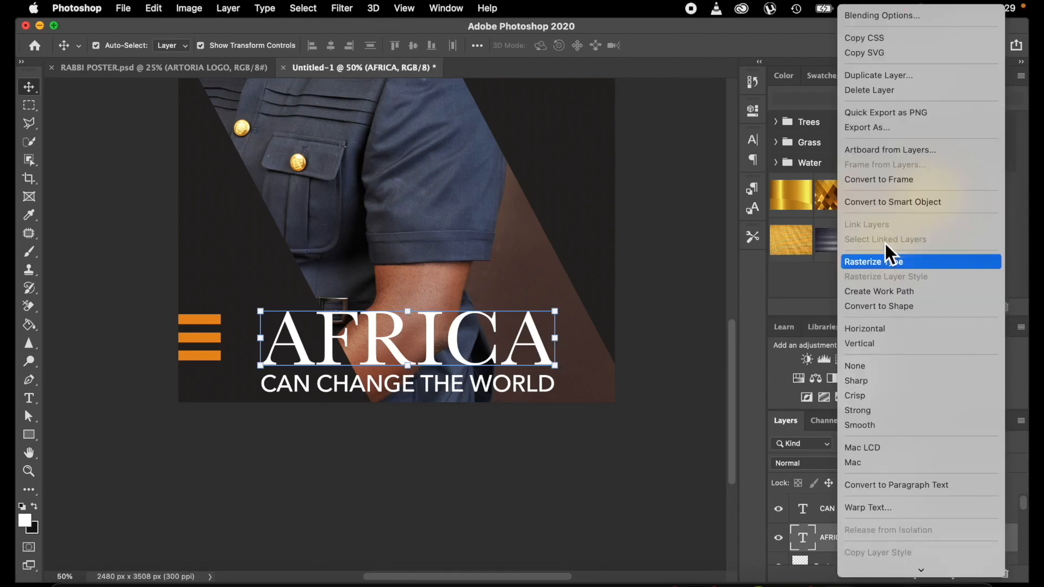
{"action": "left_click", "coordinate": [875, 16]}
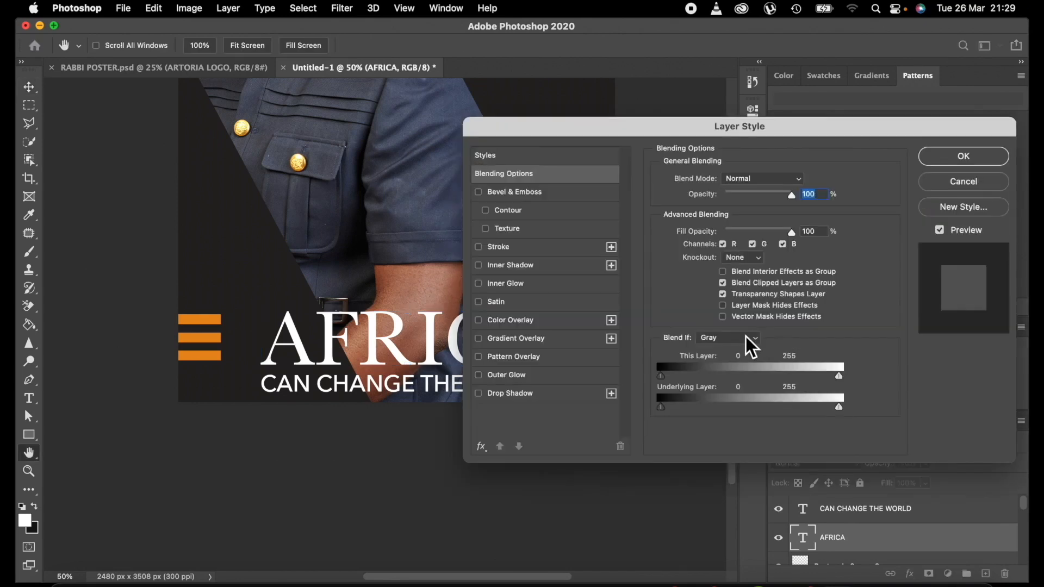
{"action": "left_click", "coordinate": [564, 396]}
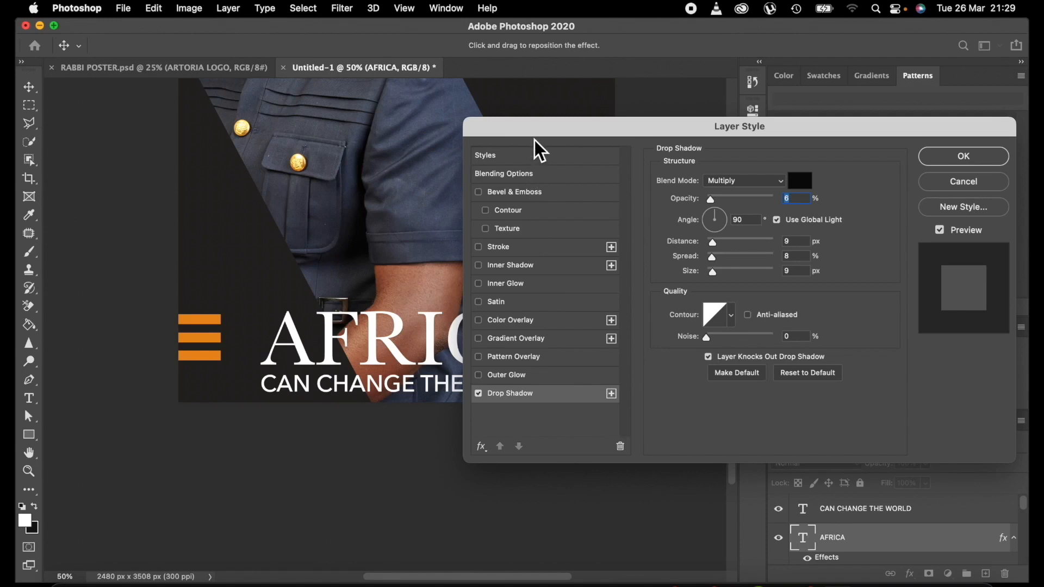
{"action": "left_click_drag", "start_coordinate": [538, 133], "coordinate": [665, 127]}
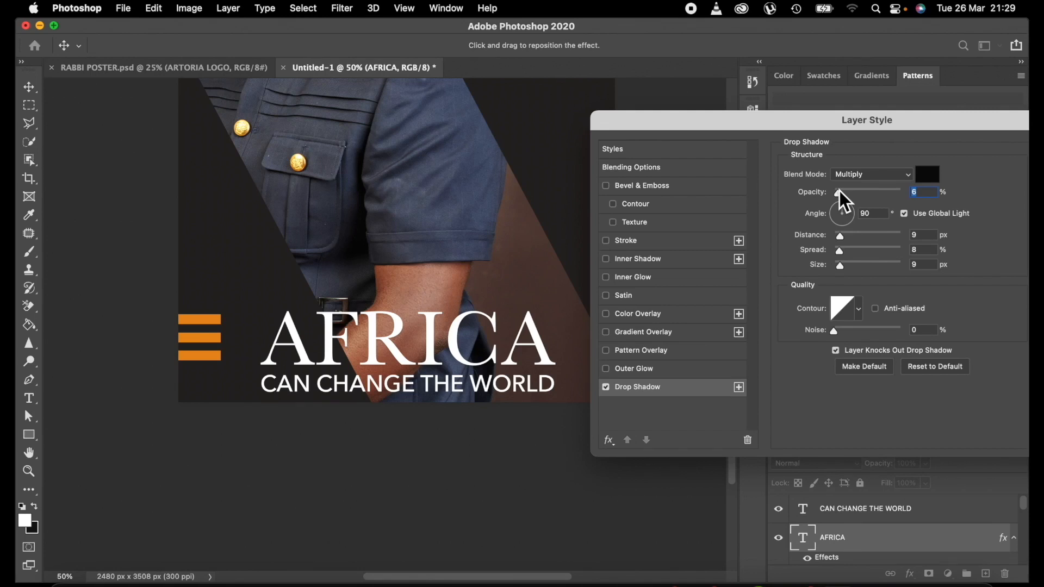
Set the AFRICA drop shadow to 13% opacity, 16 px distance, 15% spread and 49 px size, comparing with the effect off, and apply it
{"action": "mouse_move", "coordinate": [840, 235]}
{"action": "left_mouse_down"}
{"action": "mouse_move", "coordinate": [842, 268]}
{"action": "mouse_move", "coordinate": [842, 251]}
{"action": "left_mouse_up"}
{"action": "left_click", "coordinate": [607, 389]}
{"action": "left_click", "coordinate": [607, 388]}
{"action": "left_click_drag", "start_coordinate": [838, 193], "coordinate": [841, 194]}
{"action": "left_click_drag", "start_coordinate": [839, 249], "coordinate": [842, 252]}
{"action": "left_click", "coordinate": [607, 388]}
{"action": "left_click", "coordinate": [606, 388]}
{"action": "left_click", "coordinate": [605, 387]}
{"action": "left_click", "coordinate": [606, 388]}
{"action": "mouse_move", "coordinate": [841, 265]}
{"action": "left_mouse_down"}
{"action": "mouse_move", "coordinate": [844, 236]}
{"action": "mouse_move", "coordinate": [850, 267]}
{"action": "left_mouse_up"}
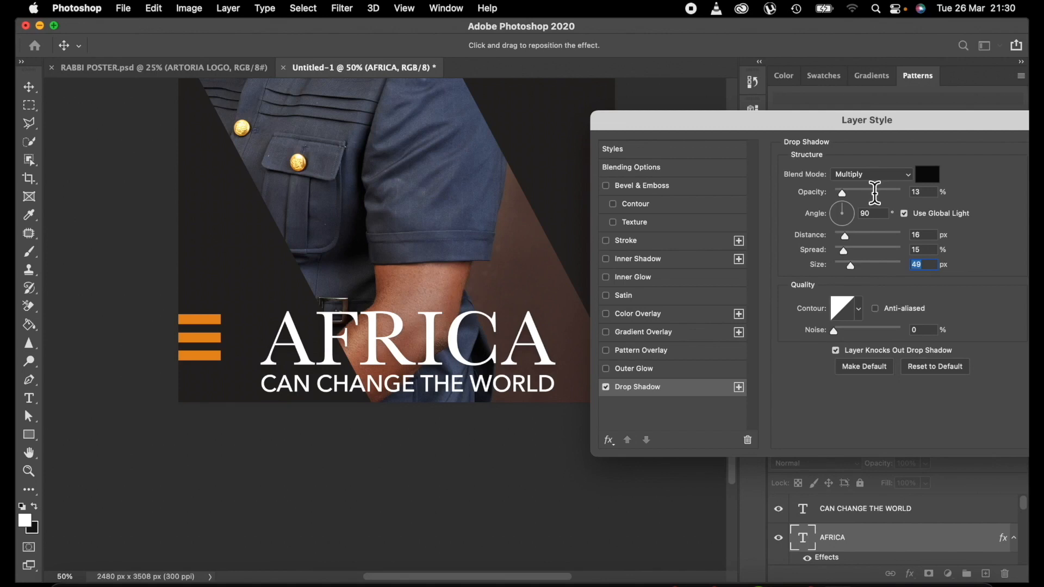
{"action": "left_click_drag", "start_coordinate": [933, 135], "coordinate": [802, 139]}
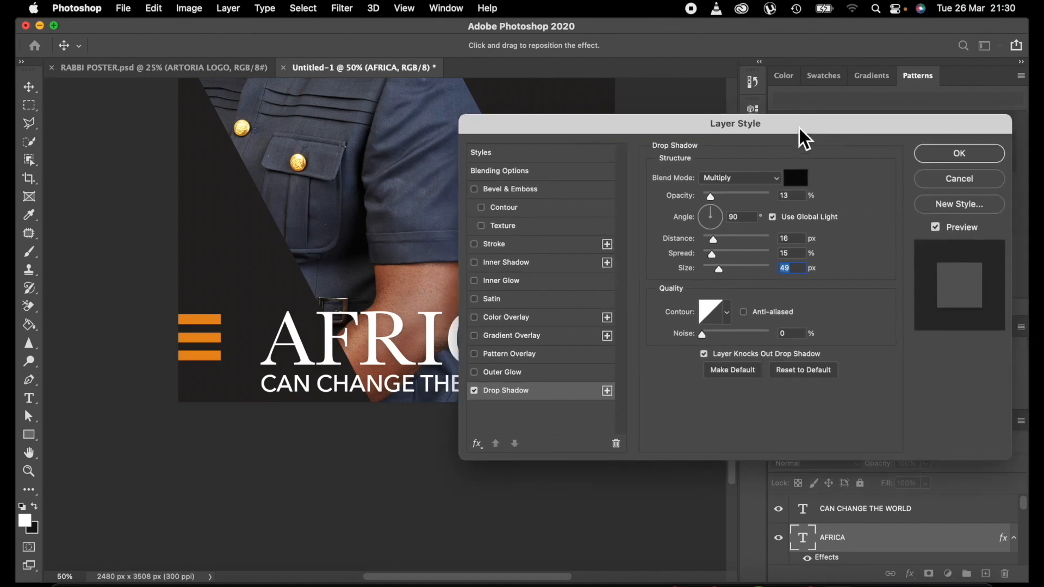
{"action": "left_click", "coordinate": [950, 170]}
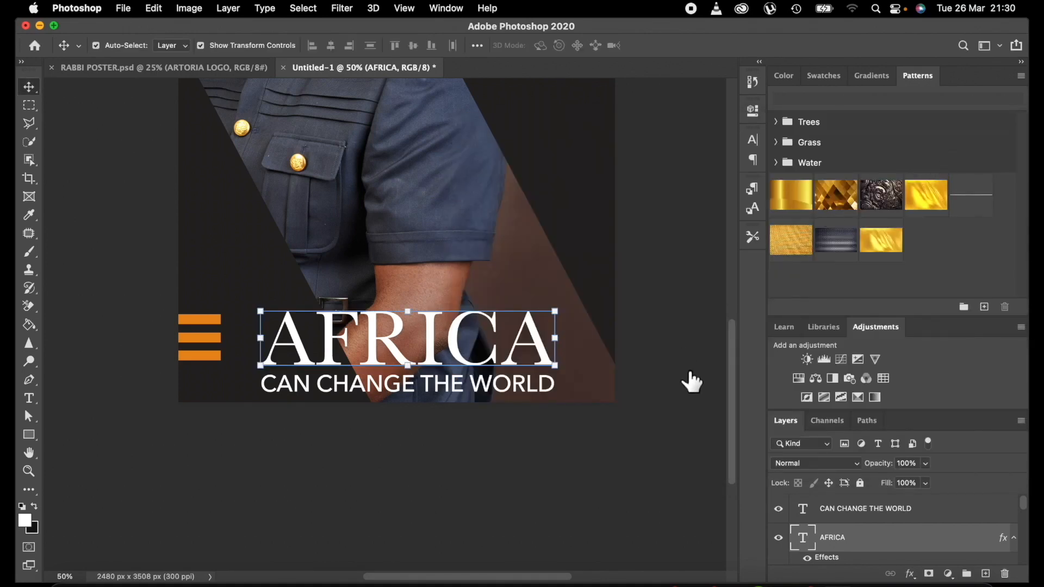
{"action": "key", "text": "super+0"}
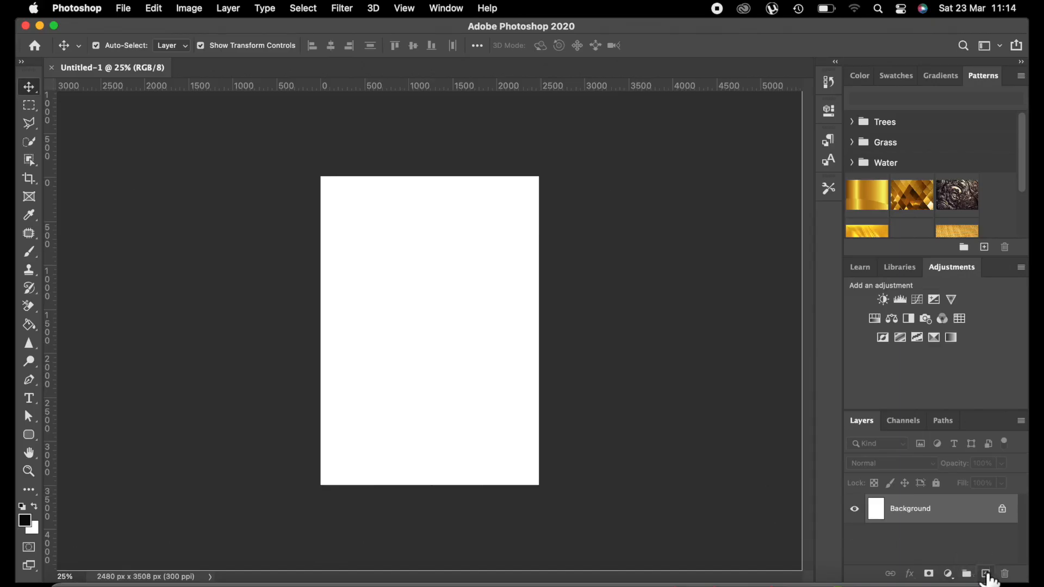
Add a new layer to the blank A4 document and name it line up
{"action": "left_click", "coordinate": [986, 573]}
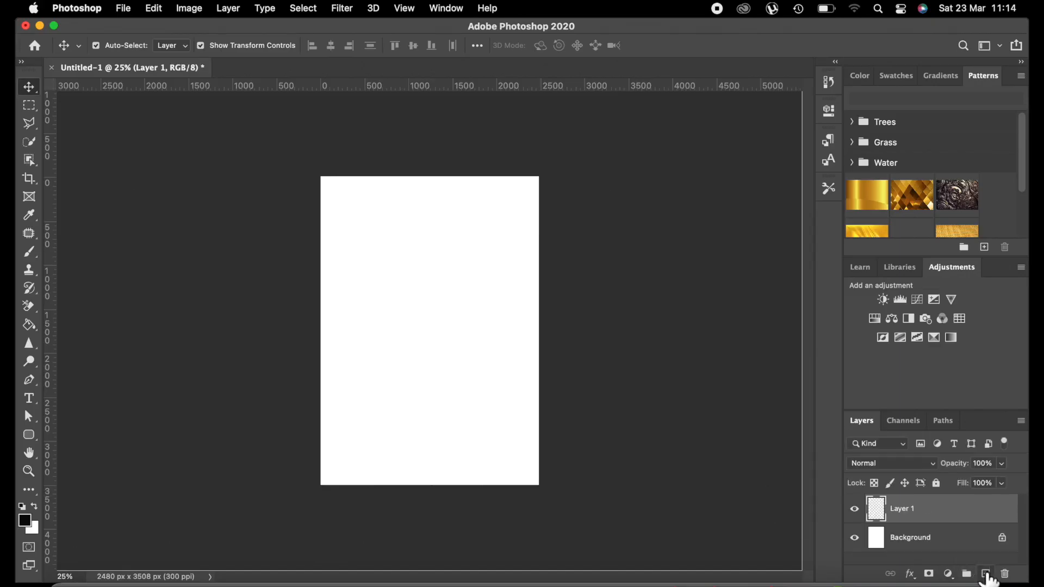
{"action": "double_click", "coordinate": [893, 513]}
{"action": "type", "text": "line up"}
{"action": "key", "text": "Return"}
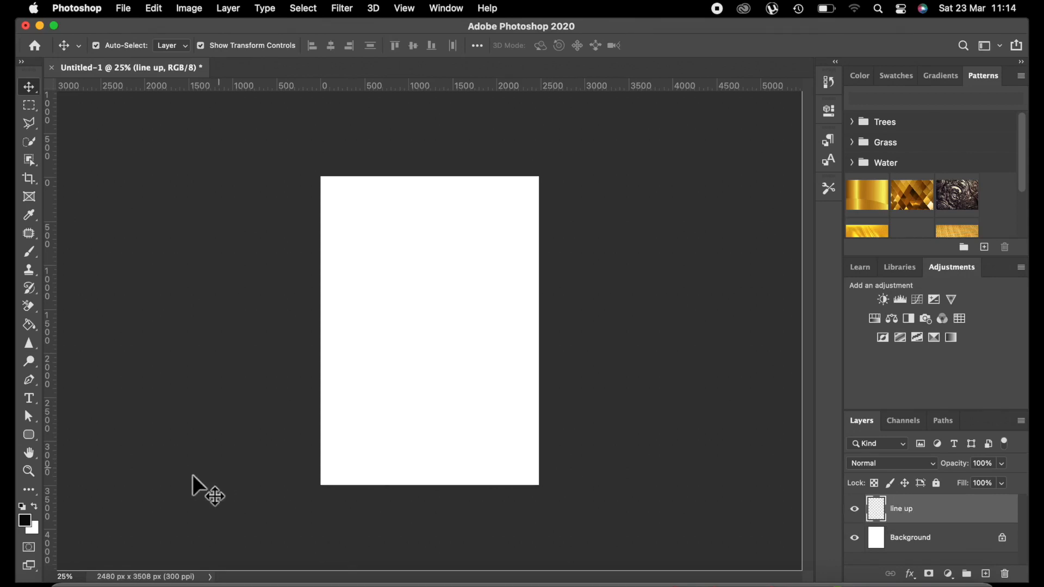
Draw a black rectangle about 2734 by 1257 px across the top of the page, slightly overlapping its edges
{"action": "left_click_drag", "start_coordinate": [30, 437], "coordinate": [65, 435]}
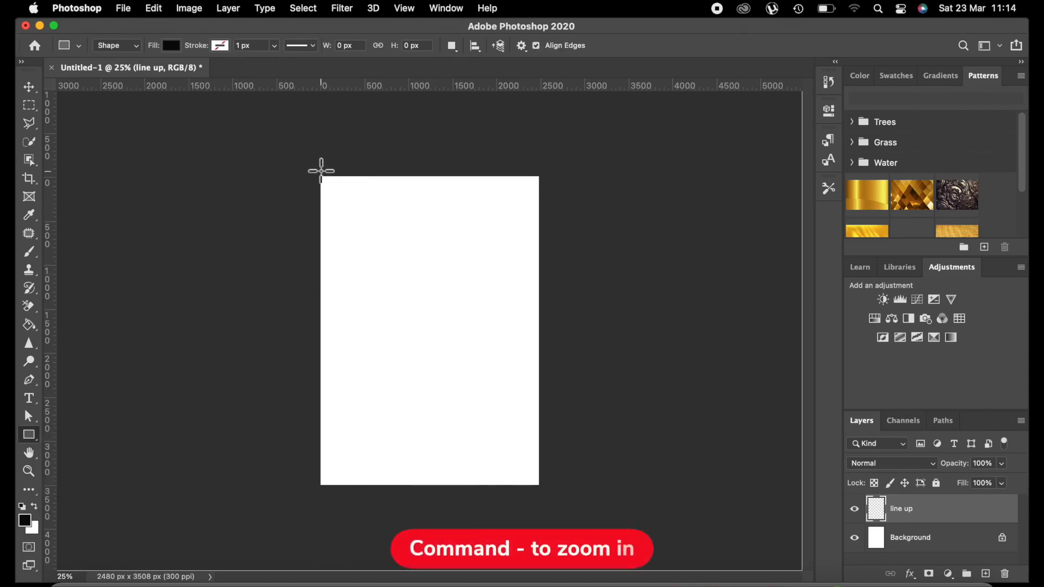
{"action": "key", "text": "super+plus"}
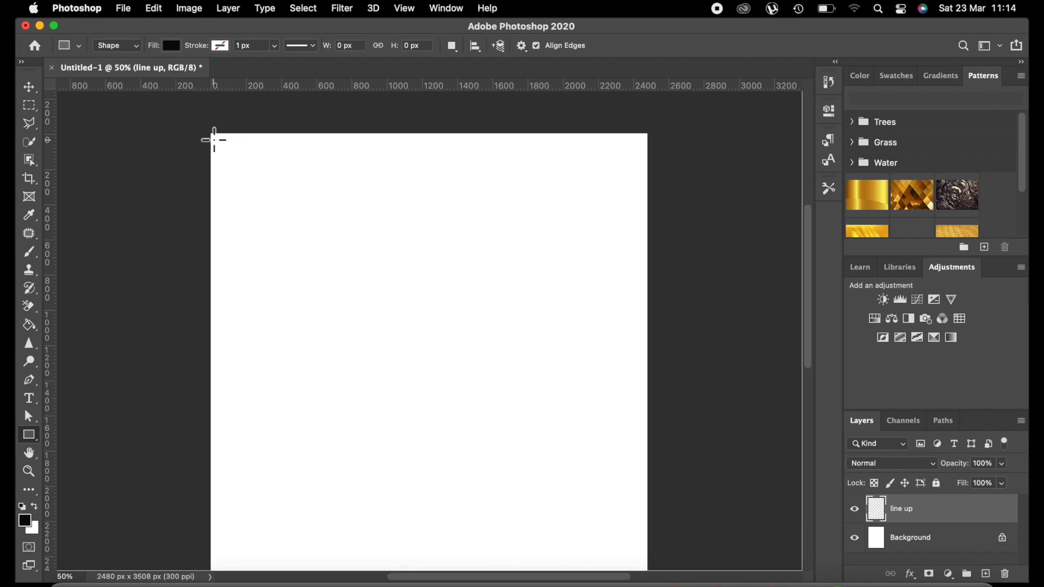
{"action": "left_click_drag", "start_coordinate": [206, 128], "coordinate": [685, 350]}
{"action": "left_click", "coordinate": [789, 106]}
Add a new layer named box and draw a black rectangle about 1067 by 952 px in the page's lower-right area
{"action": "scroll", "coordinate": [751, 163], "scroll_direction": "down", "scroll_amount": 10}
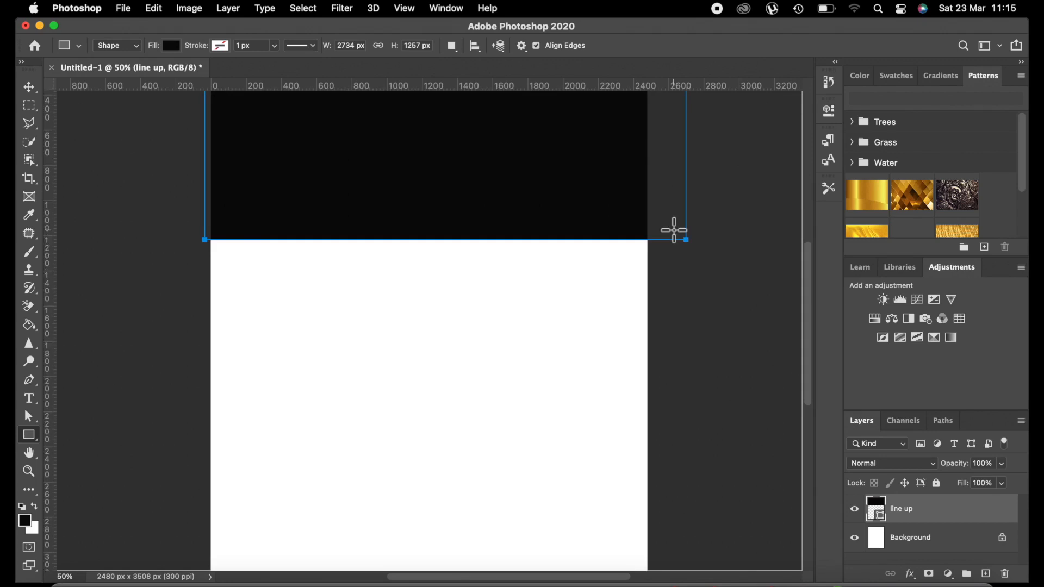
{"action": "scroll", "coordinate": [453, 296], "scroll_direction": "up", "scroll_amount": 1}
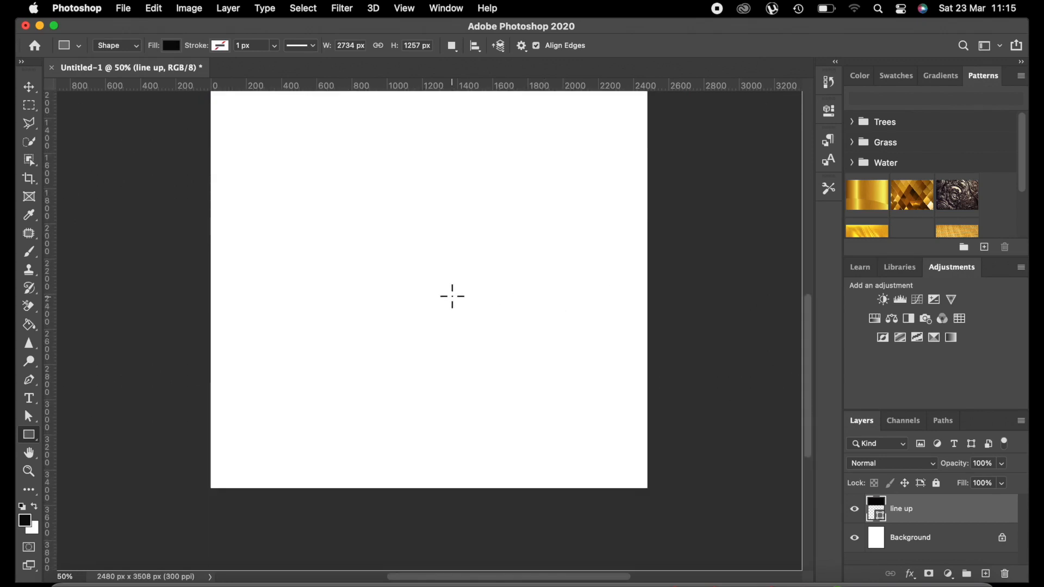
{"action": "left_click", "coordinate": [987, 574]}
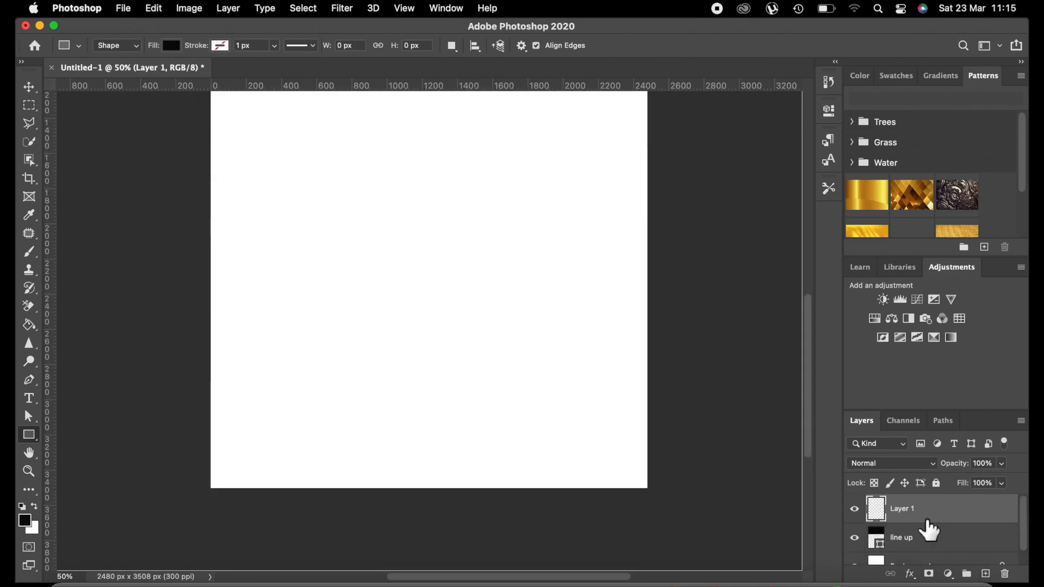
{"action": "double_click", "coordinate": [901, 512]}
{"action": "type", "text": "box"}
{"action": "key", "text": "Return"}
{"action": "left_click_drag", "start_coordinate": [436, 292], "coordinate": [623, 459]}
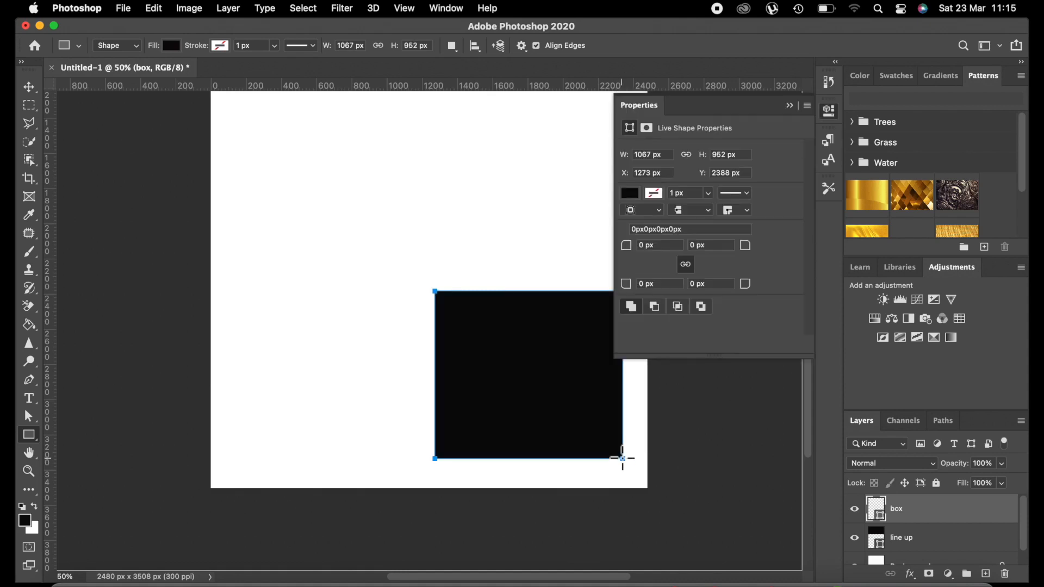
{"action": "left_click", "coordinate": [790, 106]}
Duplicate the box layer and place the copy to the left of the original, level with it and separated by a narrow gap
{"action": "left_click", "coordinate": [28, 85]}
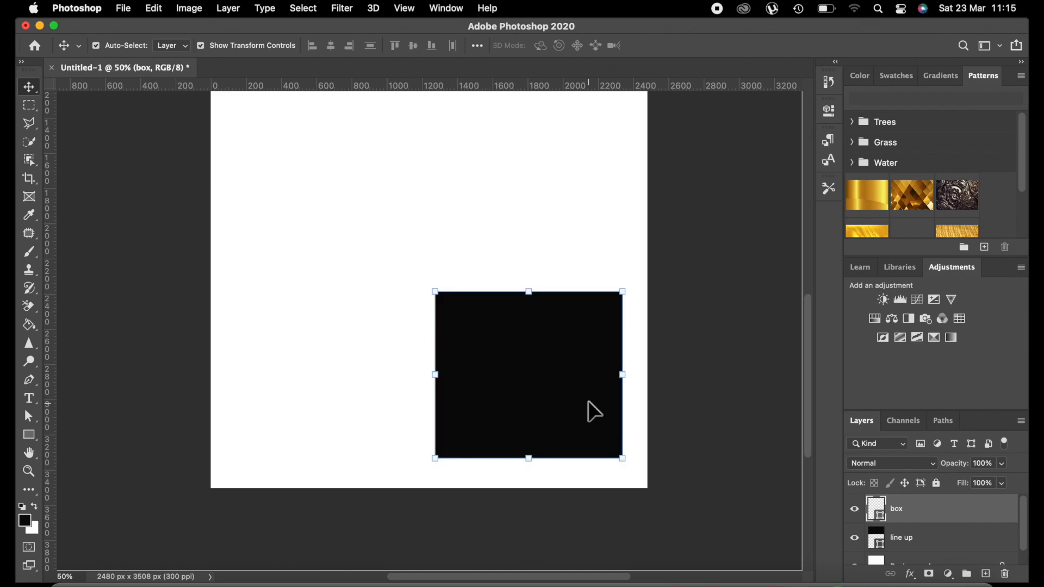
{"action": "key", "text": "super+j"}
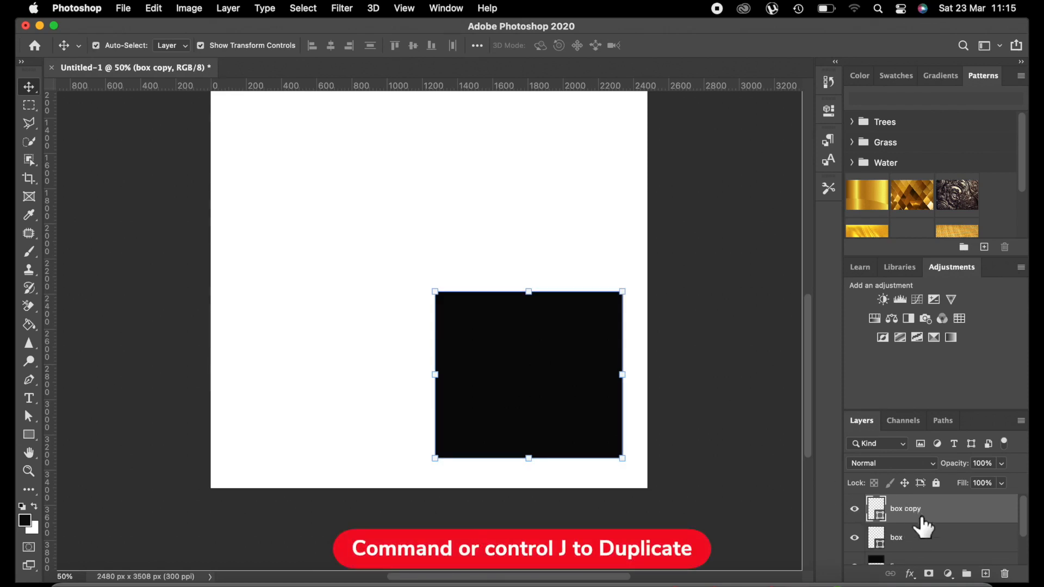
{"action": "left_click_drag", "start_coordinate": [504, 382], "coordinate": [313, 385]}
{"action": "key", "text": "shift+Left"}
{"action": "key", "text": "shift+Left"}
{"action": "key", "text": "shift+Left"}
{"action": "key", "text": "shift+Left"}
{"action": "key", "text": "super+minus"}
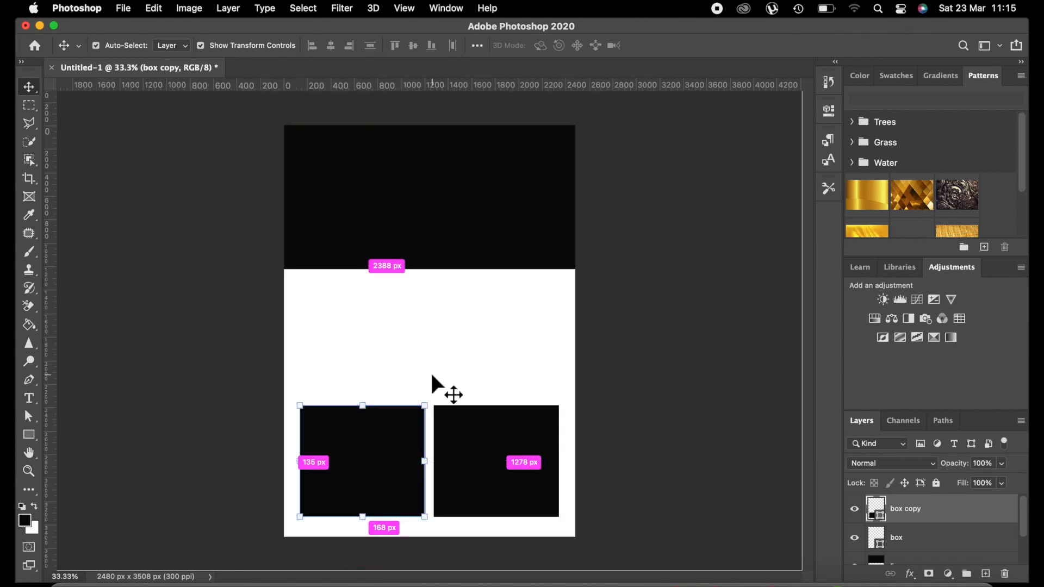
Add a new layer and set the Type tool to Avenir Next, Regular, 12 pt
{"action": "left_click", "coordinate": [985, 574]}
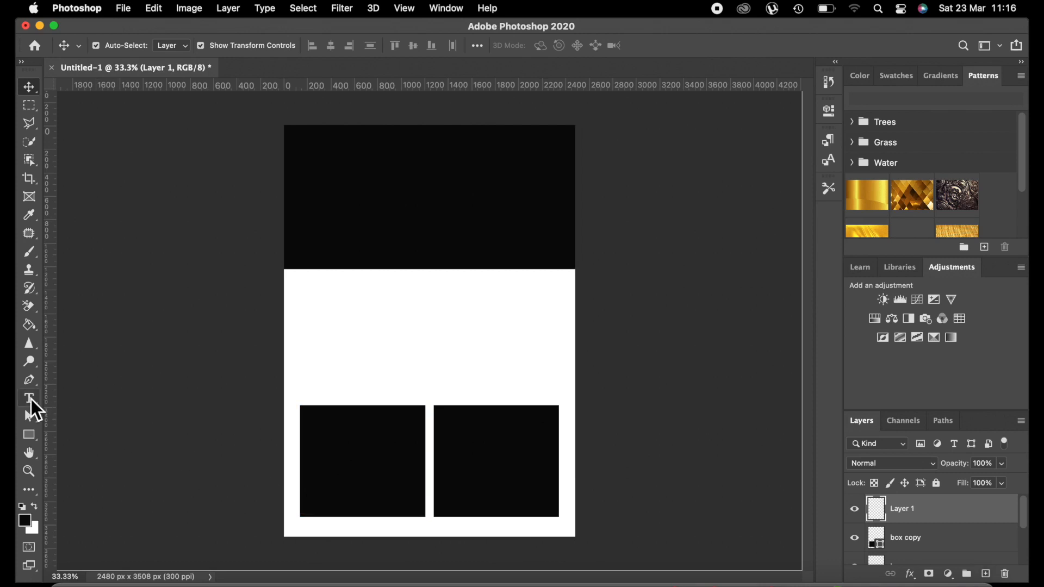
{"action": "left_click", "coordinate": [32, 402]}
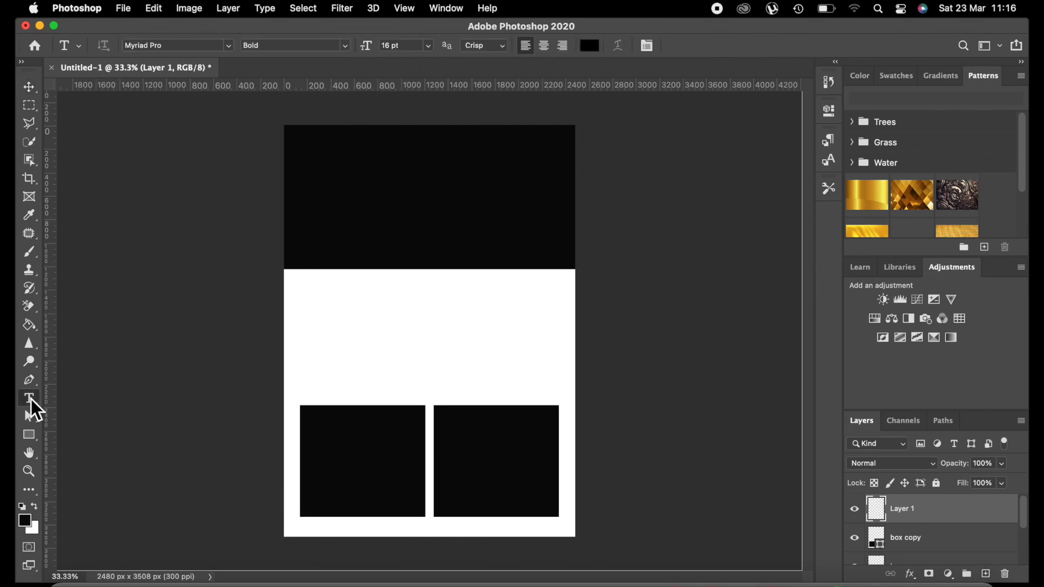
{"action": "left_click", "coordinate": [229, 47]}
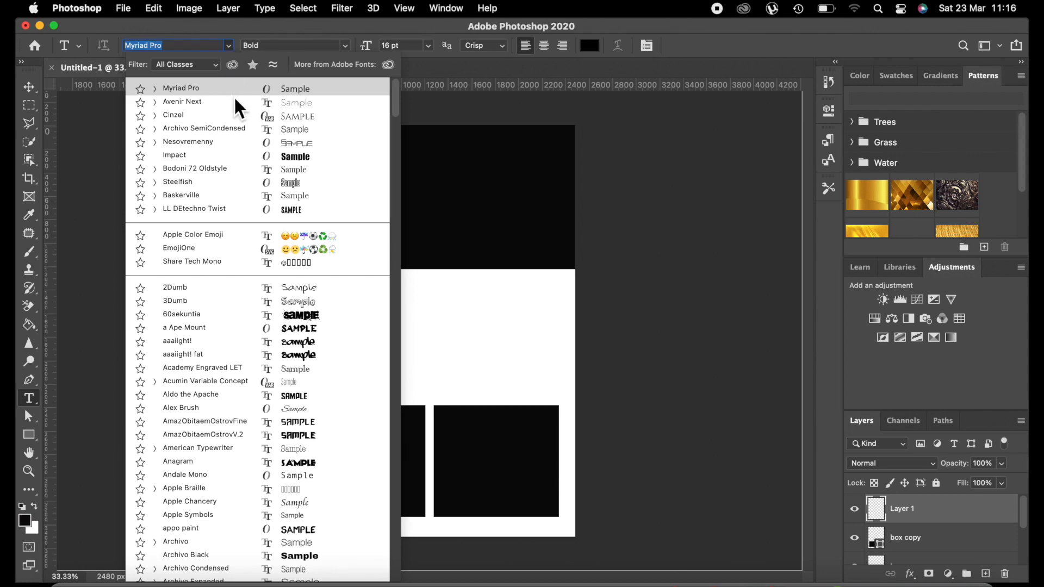
{"action": "left_click", "coordinate": [294, 103]}
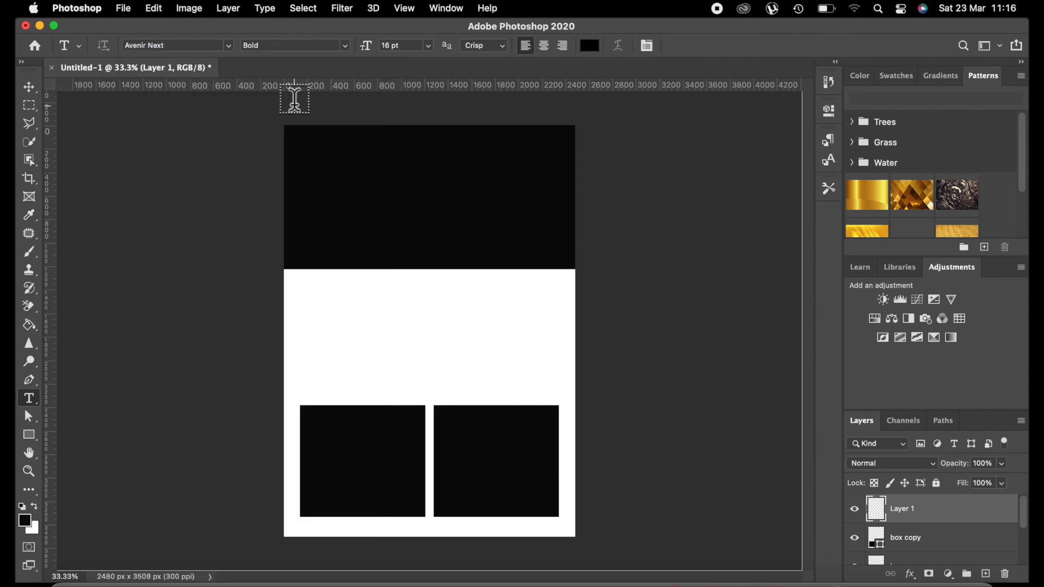
{"action": "left_click", "coordinate": [345, 46]}
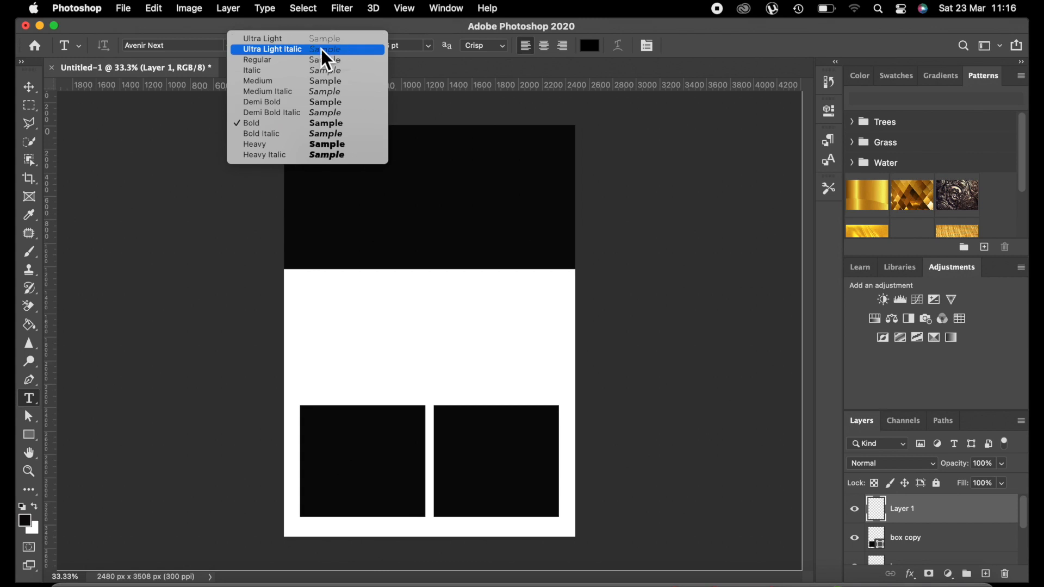
{"action": "left_click", "coordinate": [295, 61]}
{"action": "left_click", "coordinate": [428, 45]}
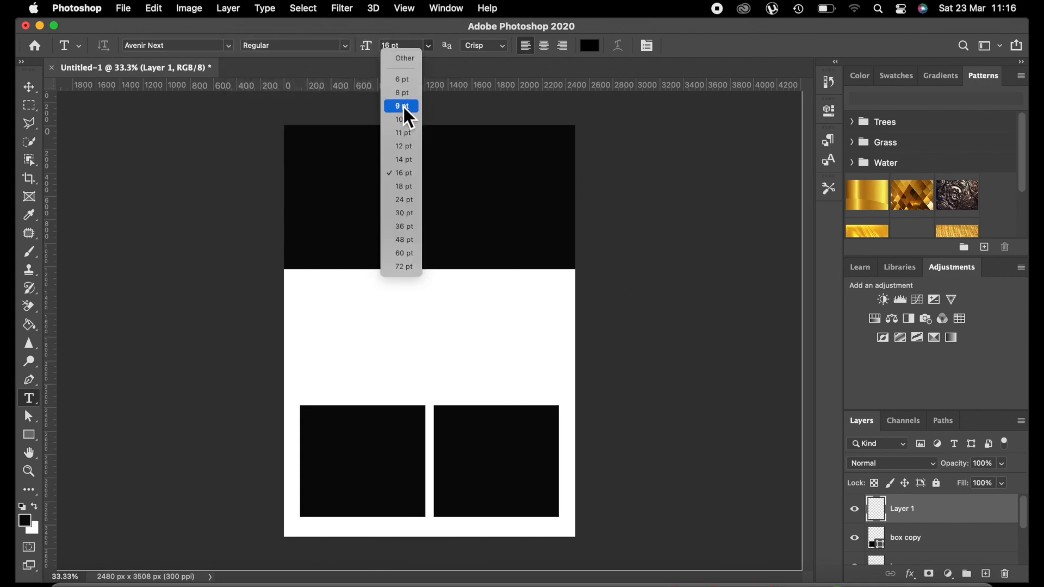
{"action": "left_click", "coordinate": [404, 147]}
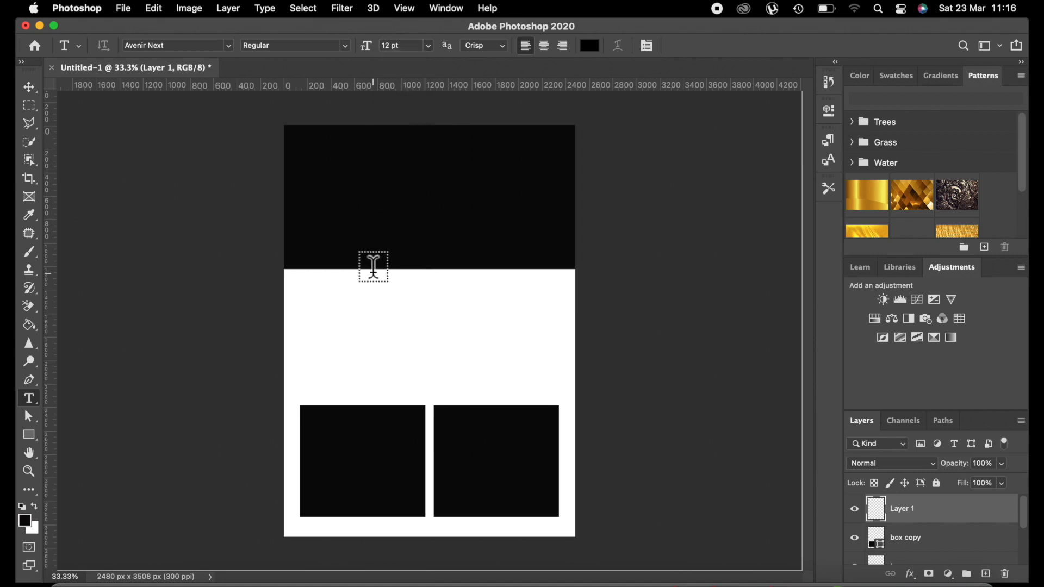
Draw a text frame about 1067 by 830 px above the left box and paste the "We strive to deliver a seamless online shopping experience" paragraph into it twice
{"action": "key", "text": "super+equal"}
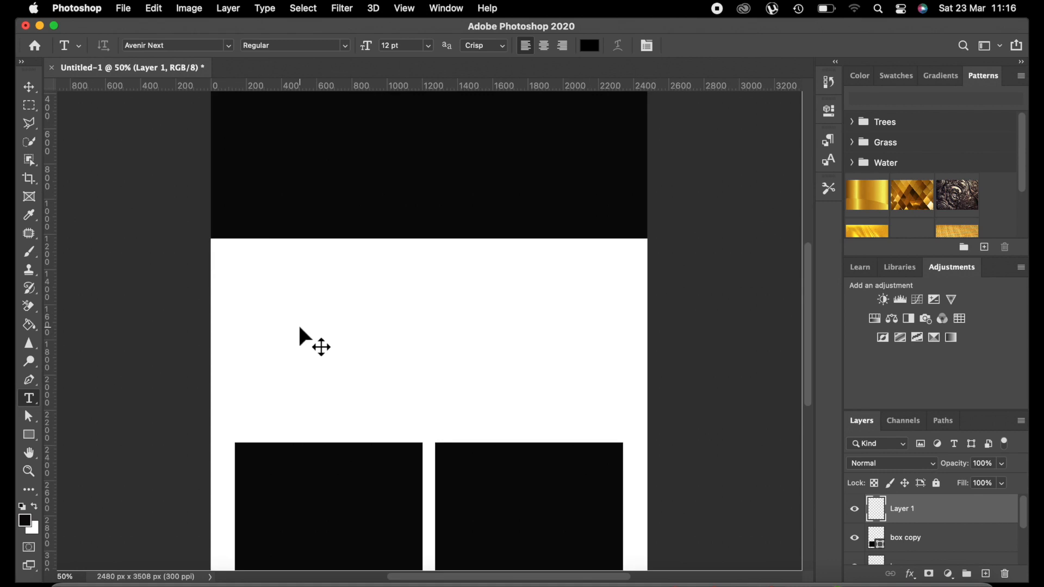
{"action": "key", "text": "super+equal"}
{"action": "left_click_drag", "start_coordinate": [169, 265], "coordinate": [417, 448]}
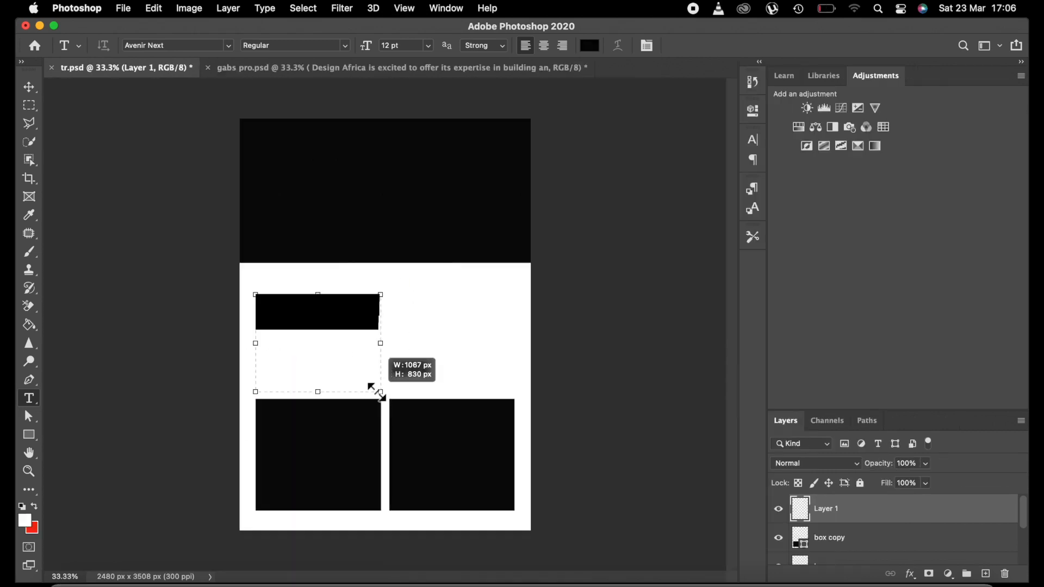
{"action": "left_click_drag", "start_coordinate": [381, 392], "coordinate": [381, 391]}
{"action": "key", "text": "BackSpace"}
{"action": "right_click", "coordinate": [258, 300]}
{"action": "left_click", "coordinate": [285, 364]}
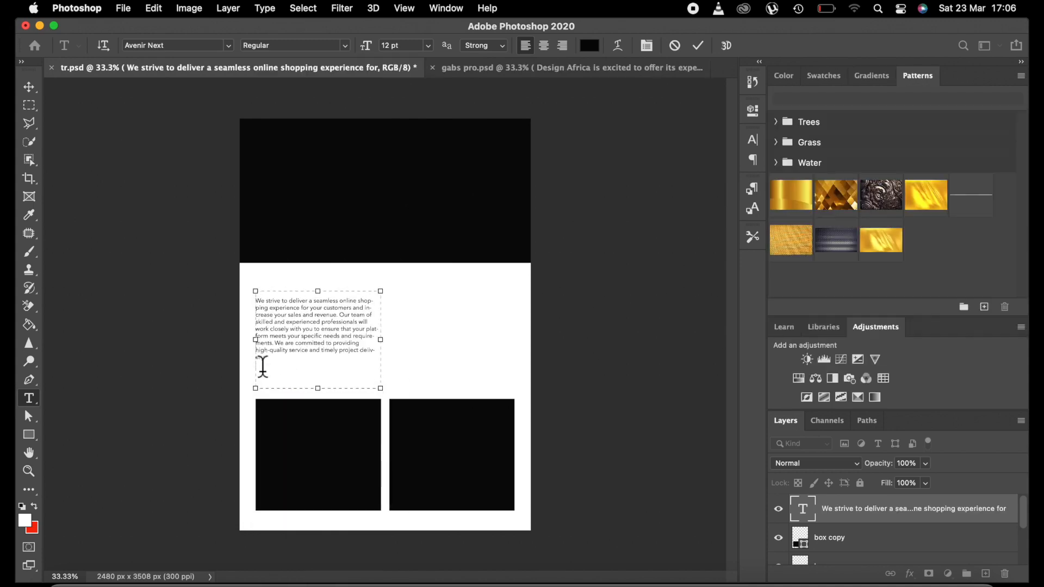
{"action": "right_click", "coordinate": [263, 367]}
{"action": "left_click", "coordinate": [292, 430]}
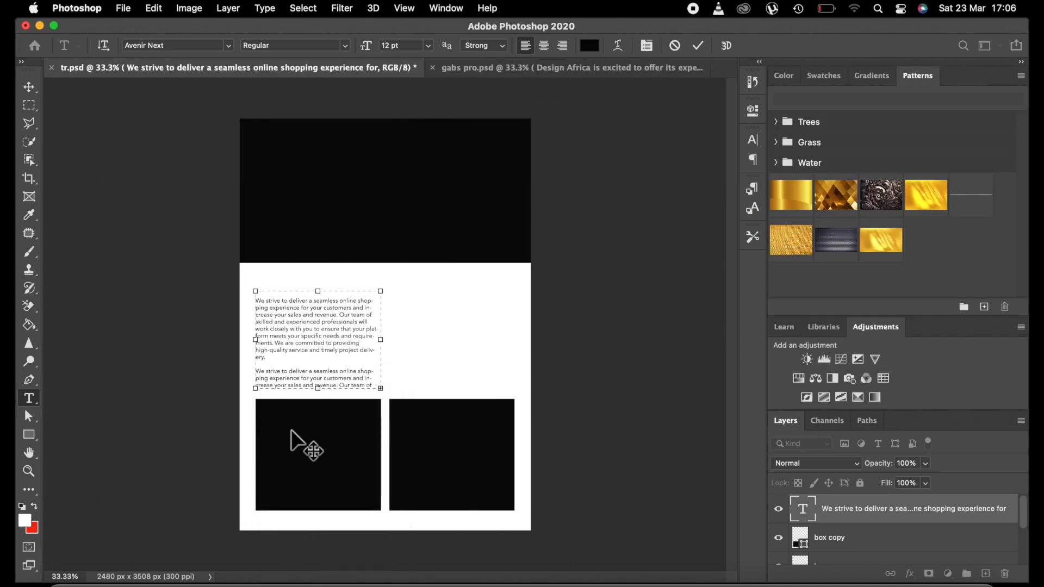
{"action": "left_click", "coordinate": [699, 45]}
Duplicate the text block and place the copy above the right box, level with the original
{"action": "left_click", "coordinate": [28, 91]}
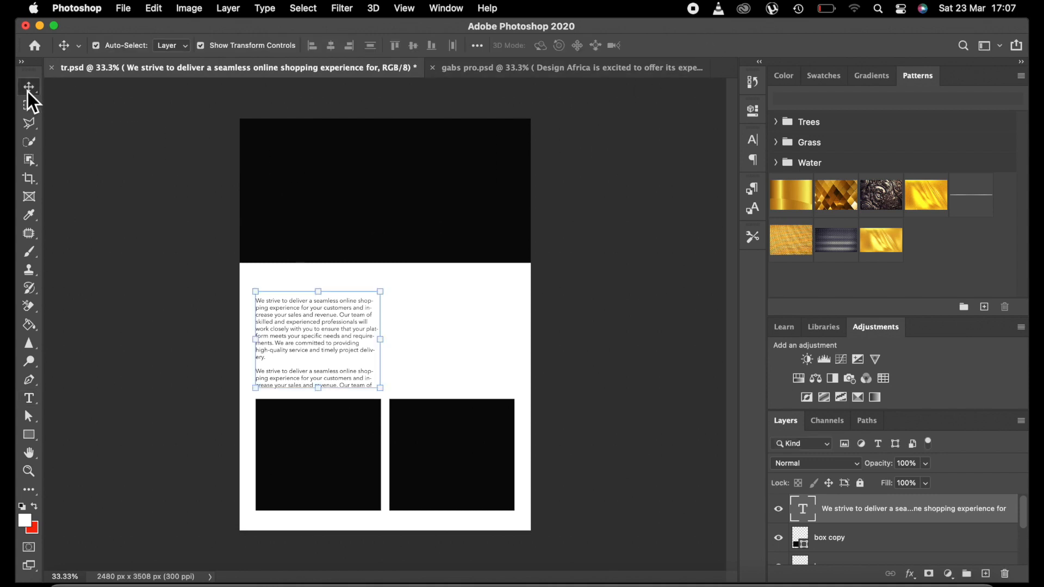
{"action": "key", "text": "super+j"}
{"action": "left_click_drag", "start_coordinate": [348, 340], "coordinate": [472, 331]}
{"action": "left_click", "coordinate": [467, 344]}
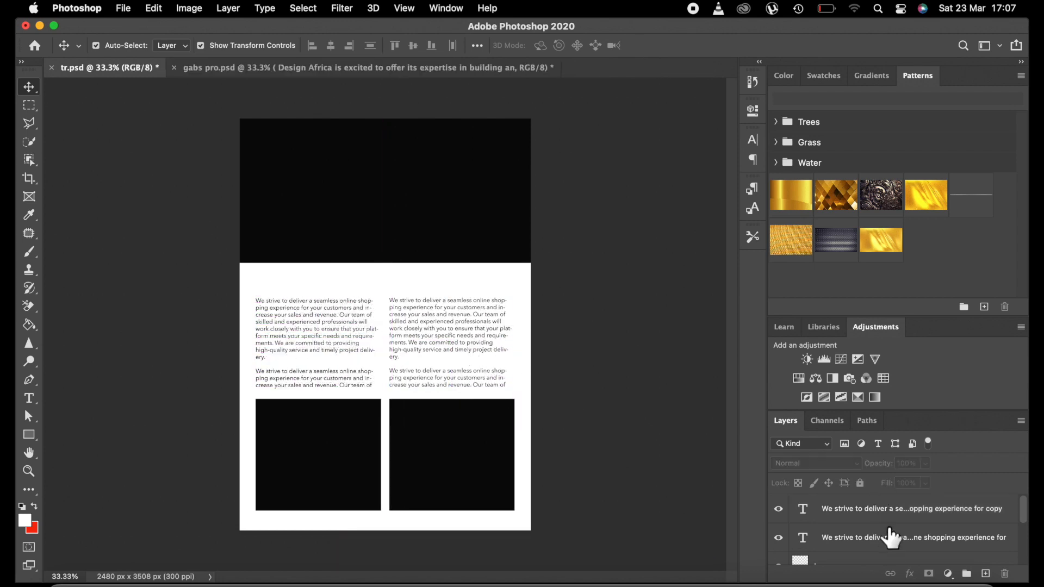
Add a new layer above the copied text and set the Type tool to Avenir Next Medium, 14 pt
{"action": "left_click", "coordinate": [949, 514]}
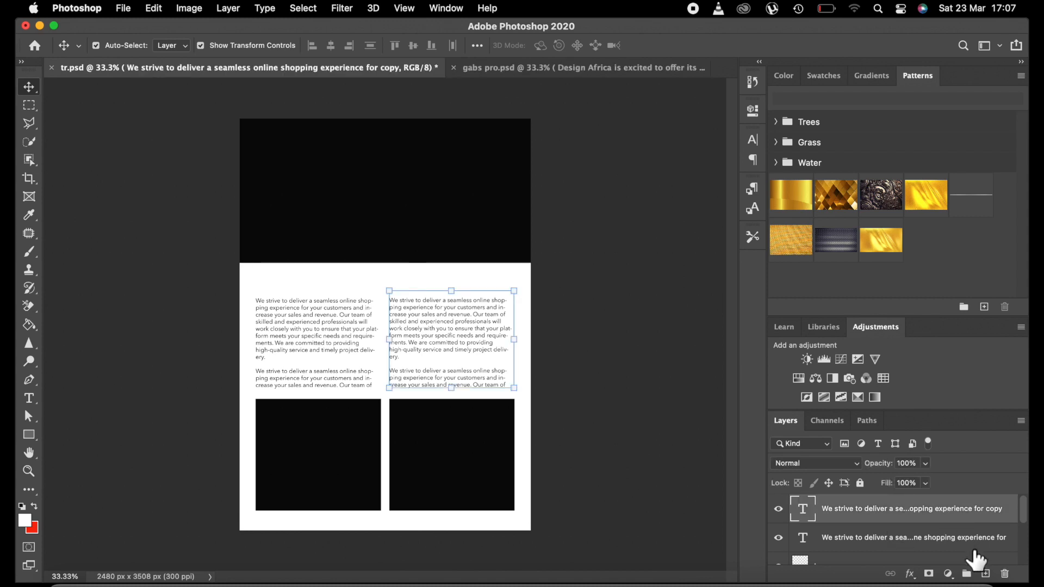
{"action": "left_click", "coordinate": [983, 573]}
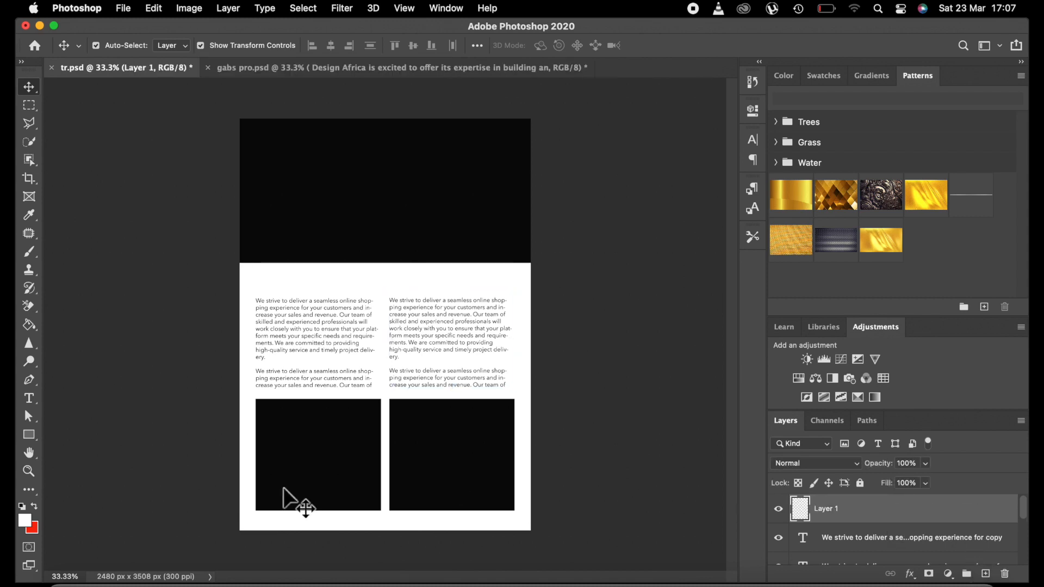
{"action": "left_click", "coordinate": [29, 398]}
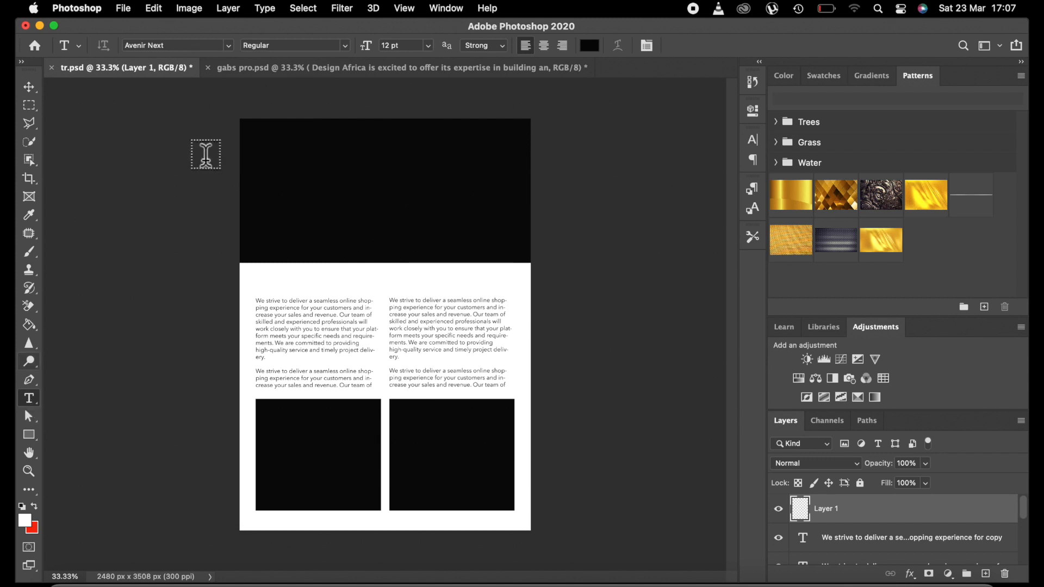
{"action": "left_click", "coordinate": [344, 46]}
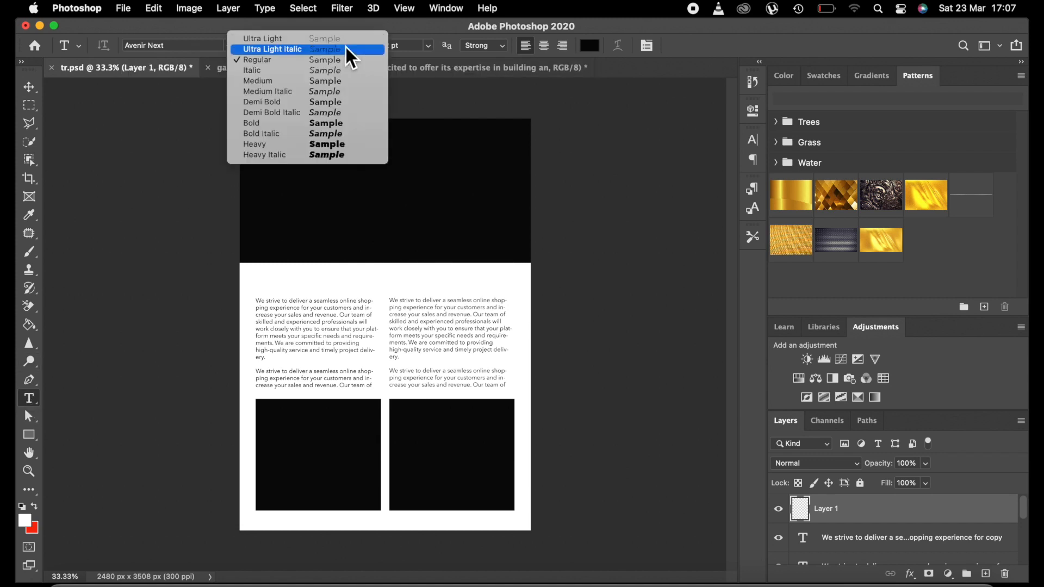
{"action": "left_click", "coordinate": [274, 81]}
{"action": "left_click", "coordinate": [429, 46]}
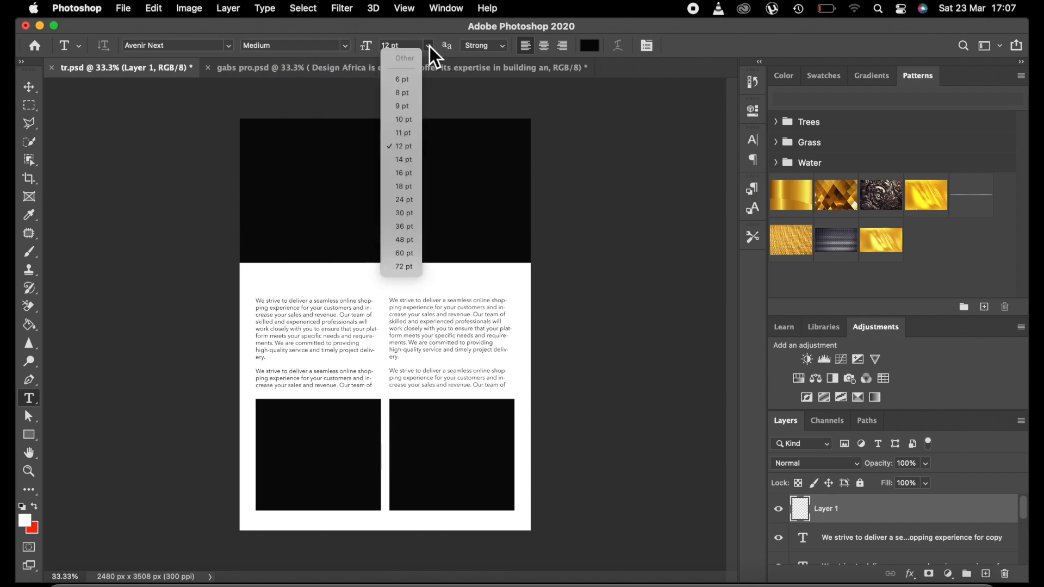
{"action": "left_click", "coordinate": [410, 159]}
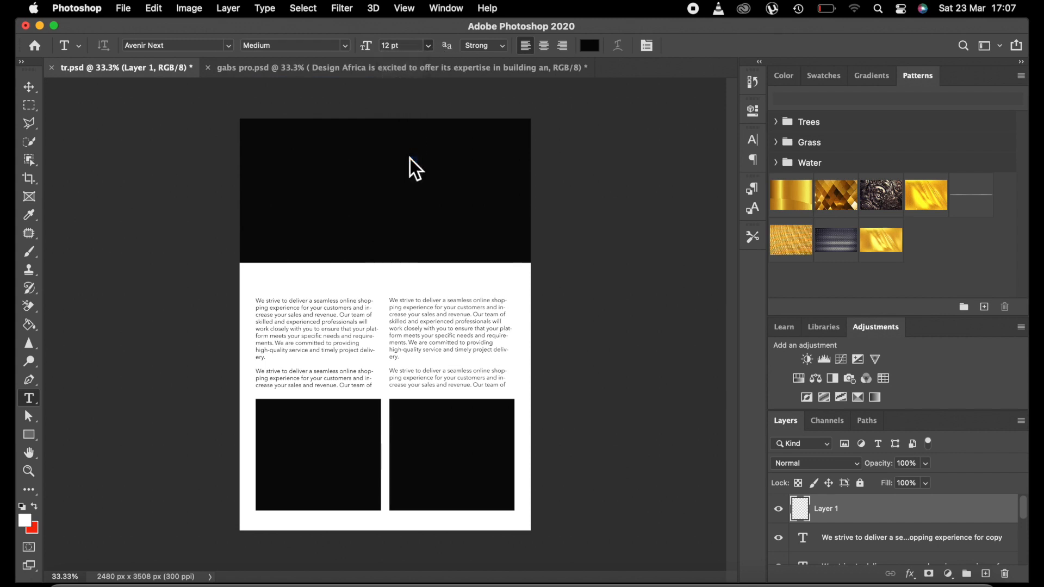
Add the heading text IN INSIDE AFRICA in the white area between the black header and the text columns
{"action": "left_click", "coordinate": [317, 281]}
{"action": "type", "text": "IN INSIDE"}
{"action": "type", "text": "AFRICA"}
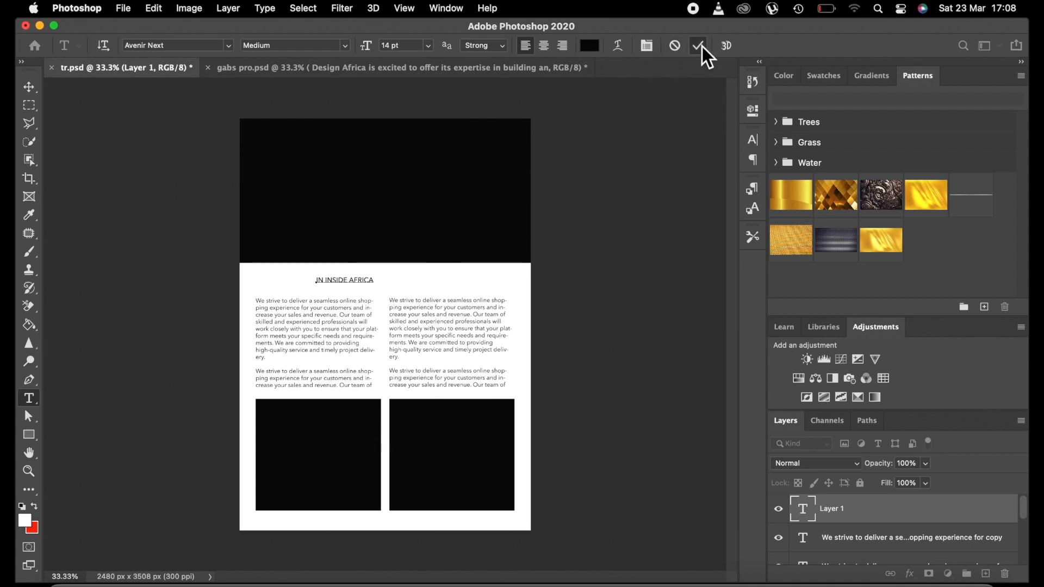
{"action": "left_click", "coordinate": [700, 46]}
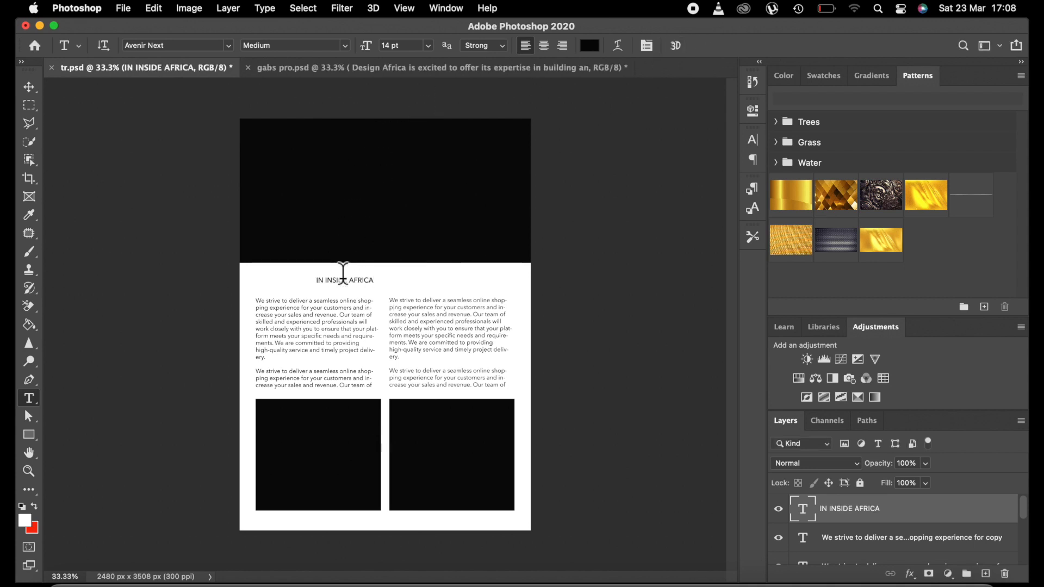
Insert spaces between the letters of the IN INSIDE AFRICA heading and move it to the middle, just above the text columns
{"action": "left_click", "coordinate": [266, 233]}
{"action": "left_click", "coordinate": [277, 234]}
{"action": "left_click", "coordinate": [293, 238]}
{"action": "left_click", "coordinate": [303, 234]}
{"action": "left_click", "coordinate": [308, 233]}
{"action": "left_click", "coordinate": [321, 233]}
{"action": "left_click", "coordinate": [337, 233]}
{"action": "left_click", "coordinate": [352, 234]}
{"action": "left_click", "coordinate": [395, 234]}
{"action": "left_click", "coordinate": [382, 233]}
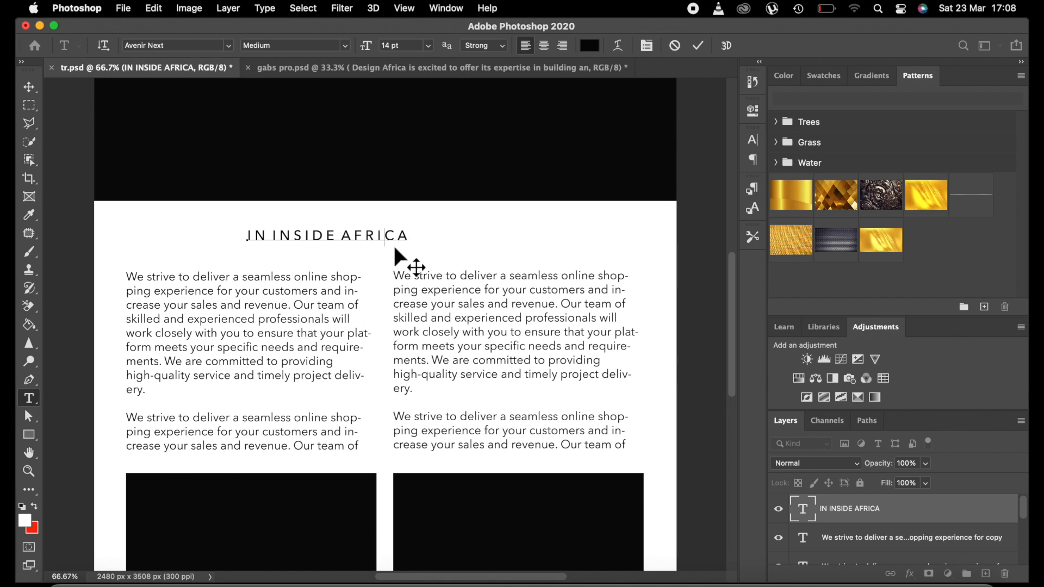
{"action": "left_click", "coordinate": [696, 45]}
{"action": "left_click", "coordinate": [29, 87]}
{"action": "left_click_drag", "start_coordinate": [387, 246], "coordinate": [427, 262]}
Add a new layer and draw a thin black rectangle about 1522 by 5 px as a line beneath the heading
{"action": "left_click", "coordinate": [985, 574]}
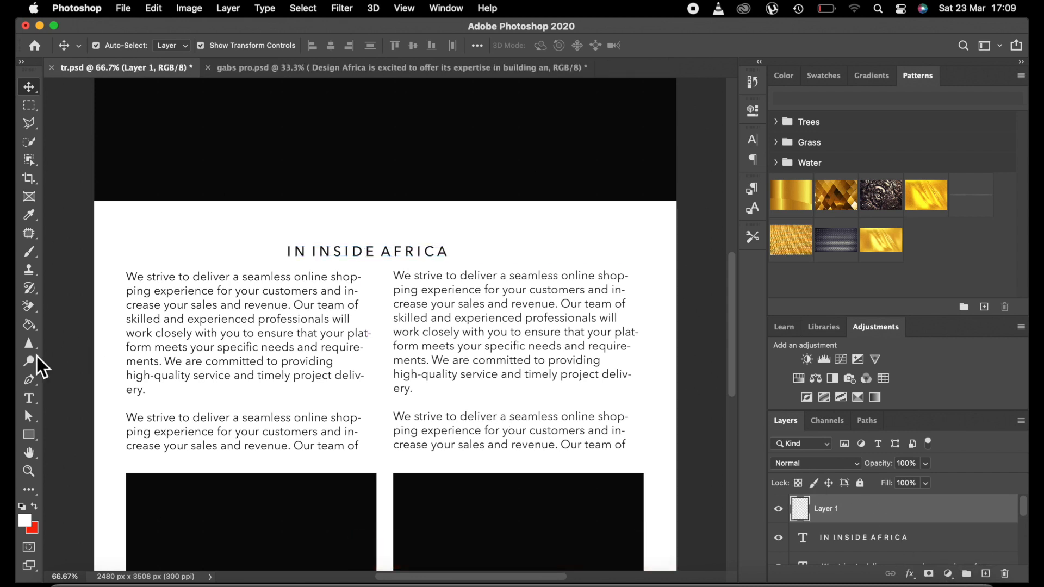
{"action": "left_click", "coordinate": [25, 521]}
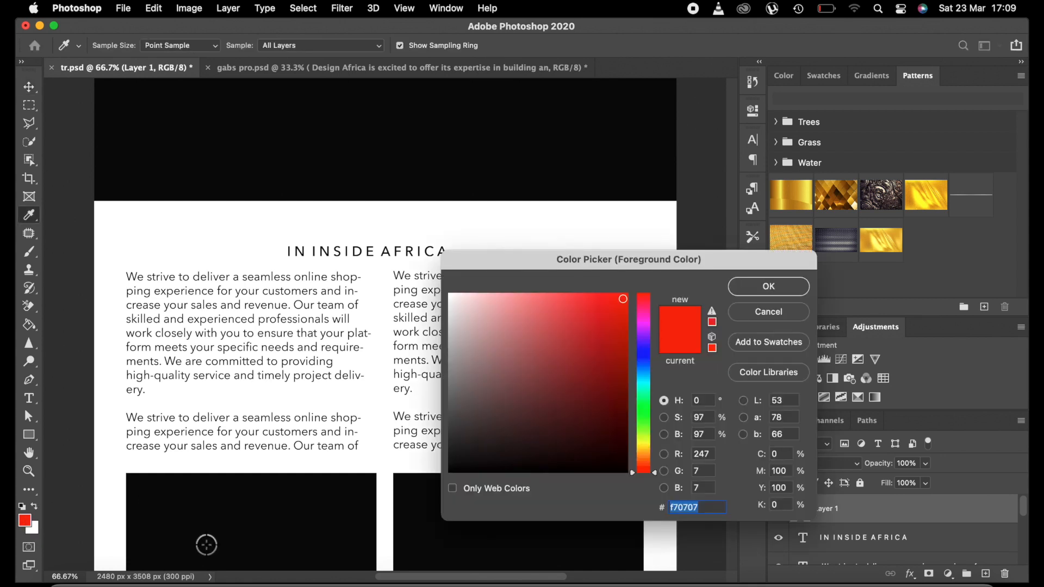
{"action": "left_click", "coordinate": [468, 466]}
{"action": "left_click", "coordinate": [756, 288]}
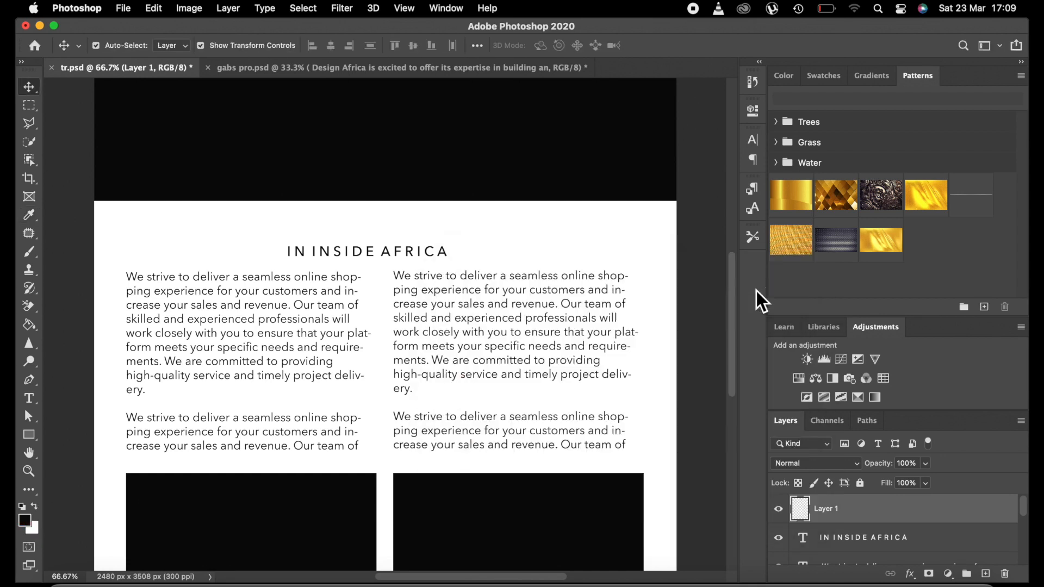
{"action": "left_click", "coordinate": [29, 436]}
{"action": "left_click_drag", "start_coordinate": [131, 262], "coordinate": [488, 263]}
{"action": "left_click", "coordinate": [27, 88]}
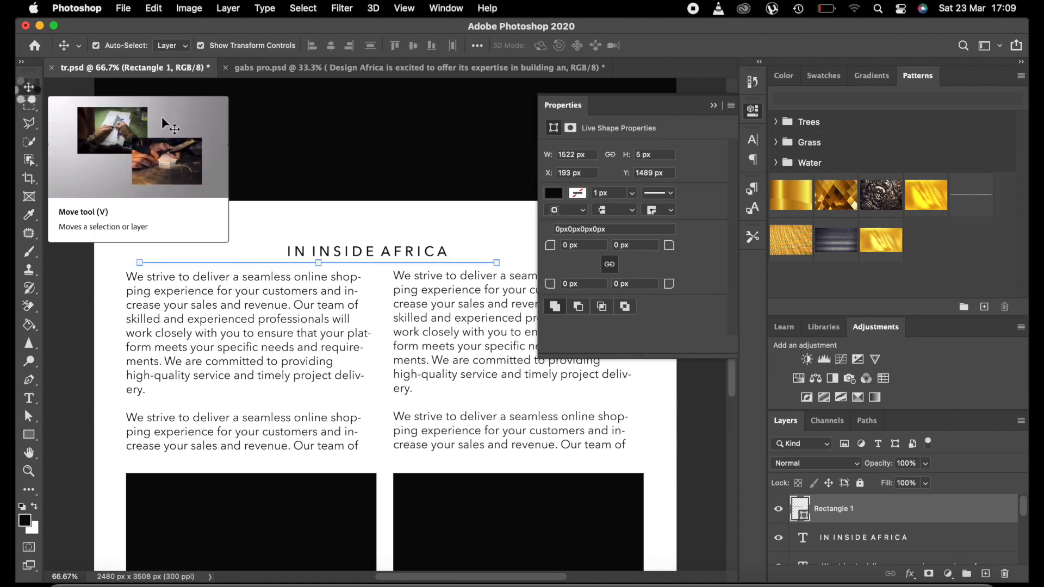
{"action": "left_click", "coordinate": [713, 105]}
Shift the thin line horizontally until it sits centered beneath the IN INSIDE AFRICA heading
{"action": "key", "text": "super+plus"}
{"action": "key", "text": "super+plus"}
{"action": "key", "text": "super+plus"}
{"action": "scroll", "coordinate": [355, 236], "scroll_direction": "up", "scroll_amount": 10}
{"action": "scroll", "coordinate": [355, 236], "scroll_direction": "down", "scroll_amount": 3}
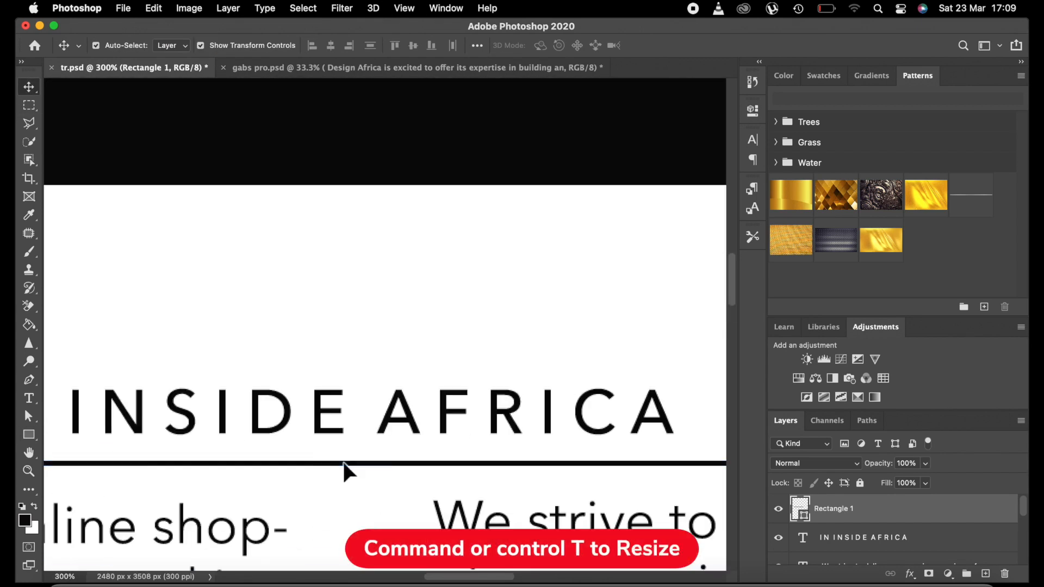
{"action": "key", "text": "super+minus"}
{"action": "key", "text": "super+minus"}
{"action": "key", "text": "super+minus"}
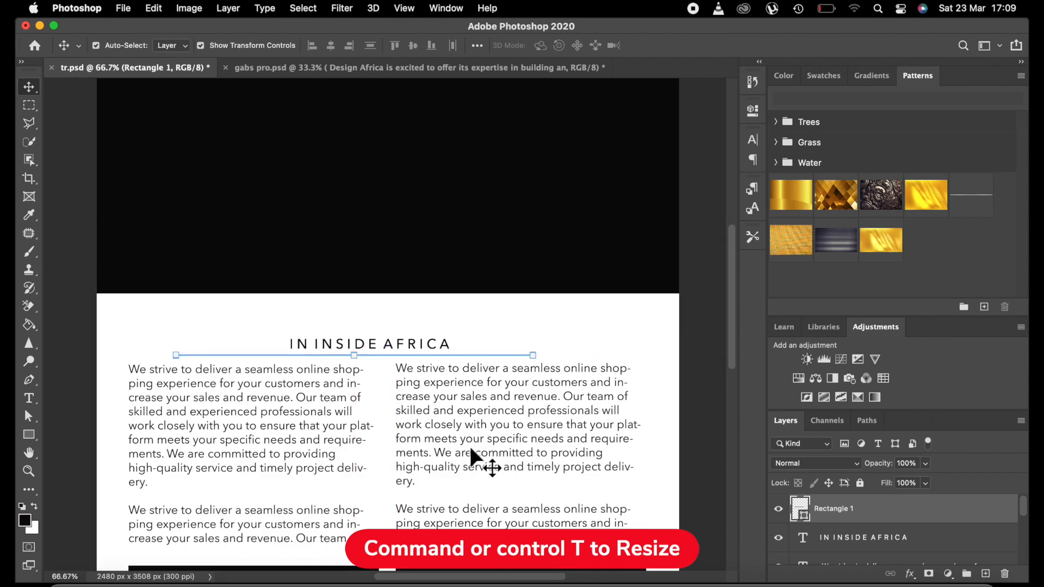
{"action": "key", "text": "super+plus"}
{"action": "key", "text": "super+plus"}
{"action": "key", "text": "super+plus"}
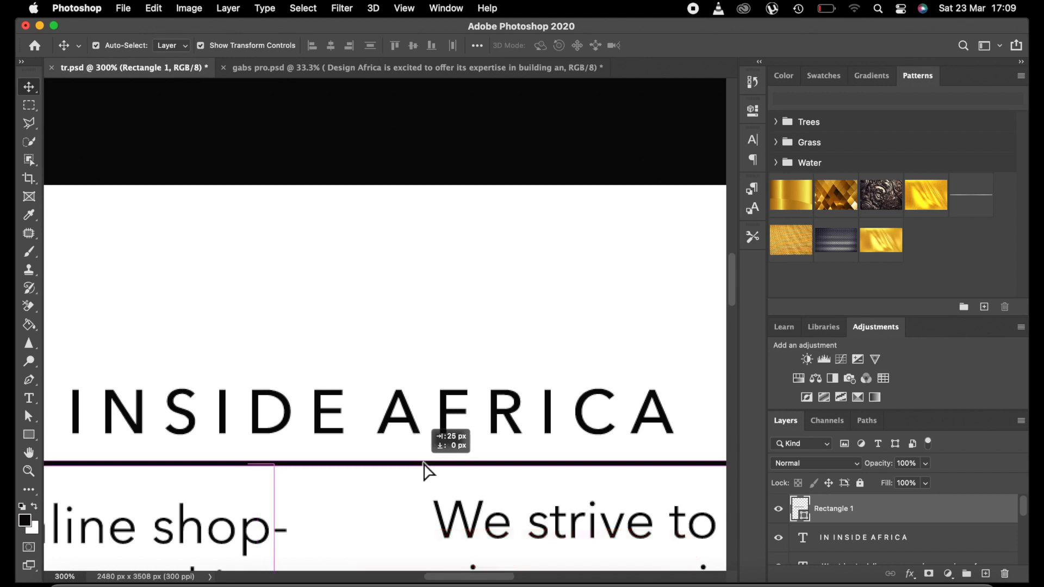
{"action": "key", "text": "super+minus"}
{"action": "key", "text": "super+minus"}
{"action": "key", "text": "super+minus"}
{"action": "key", "text": "super+minus"}
{"action": "key", "text": "super+minus"}
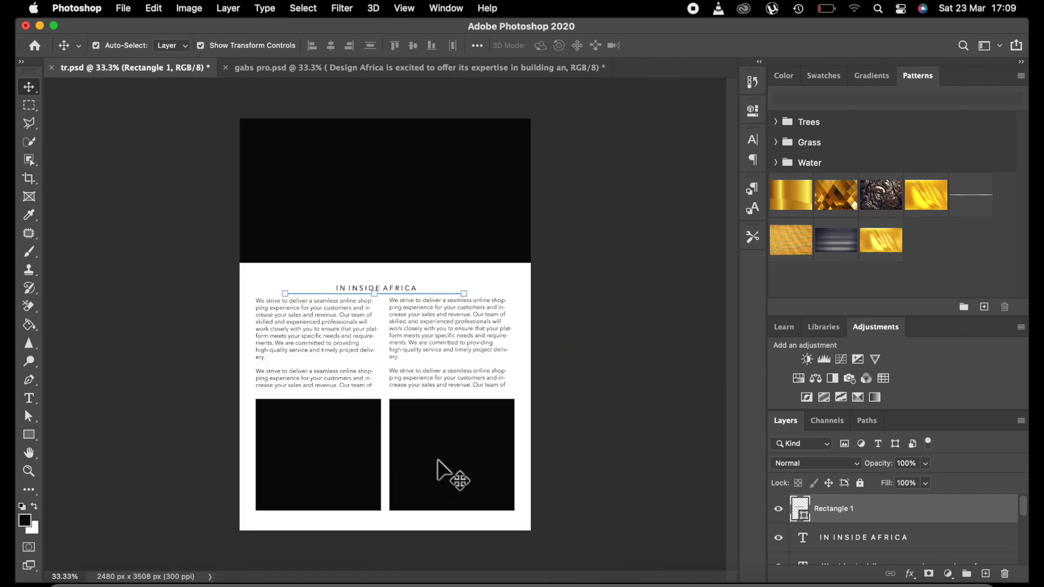
{"action": "left_click", "coordinate": [612, 413], "text": "super"}
Add a new layer above the line and set the type to Baskerville SemiBold at 30 pt
{"action": "left_click", "coordinate": [885, 517]}
{"action": "left_click", "coordinate": [985, 574]}
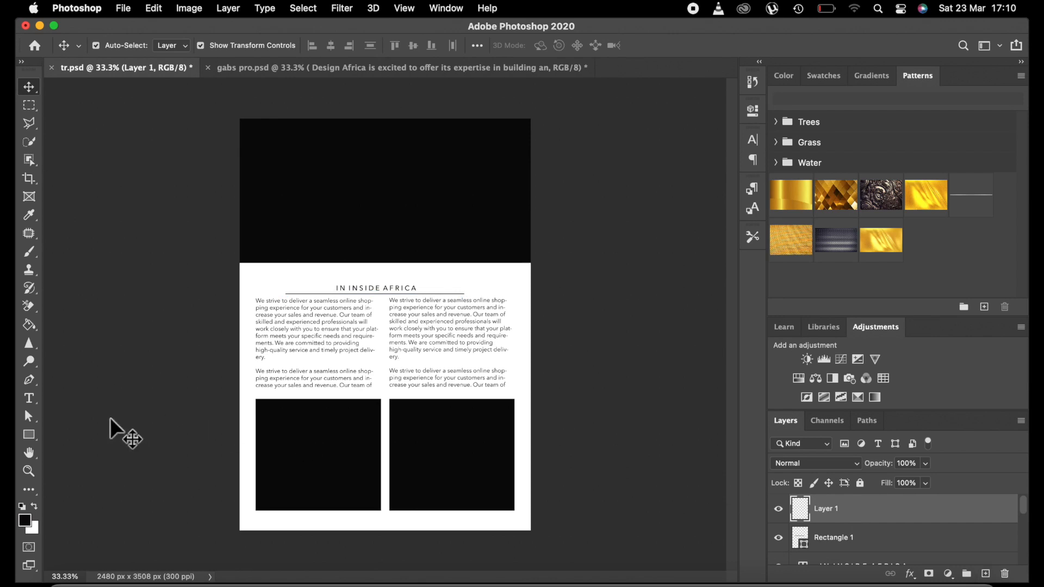
{"action": "left_click", "coordinate": [31, 401]}
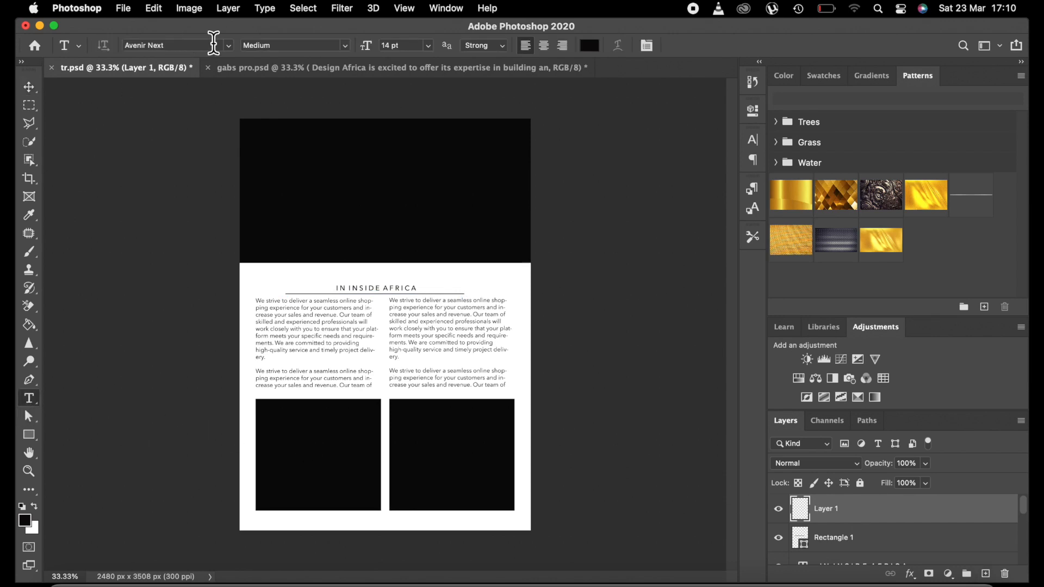
{"action": "left_click", "coordinate": [230, 46]}
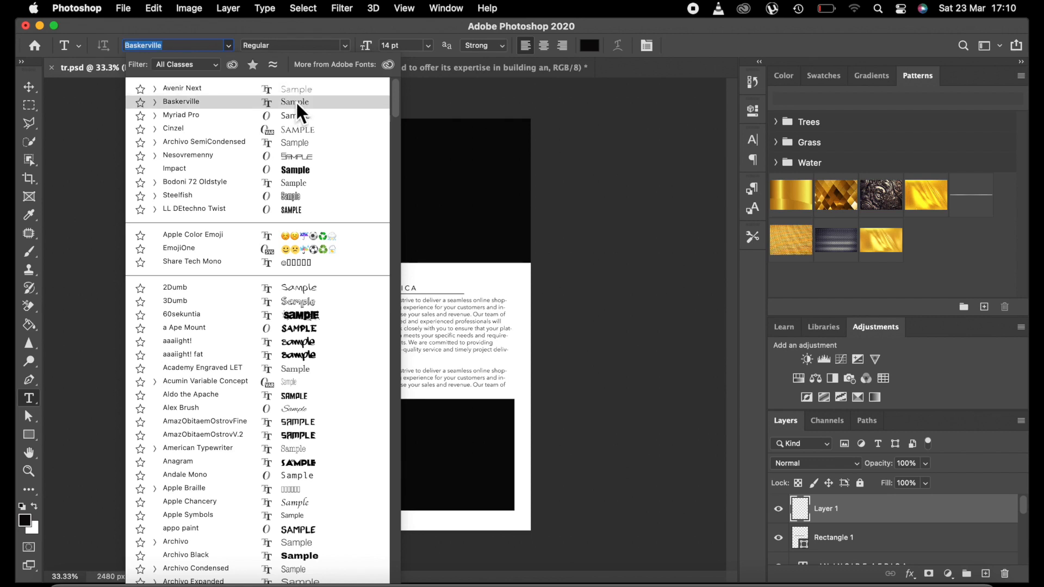
{"action": "left_click", "coordinate": [295, 101]}
{"action": "left_click", "coordinate": [347, 44]}
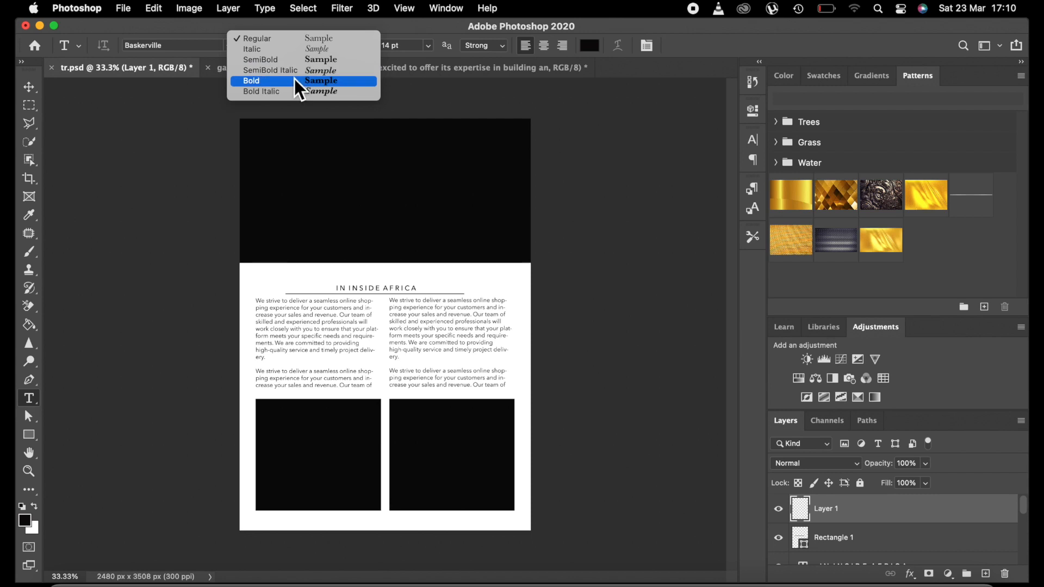
{"action": "left_click", "coordinate": [313, 64]}
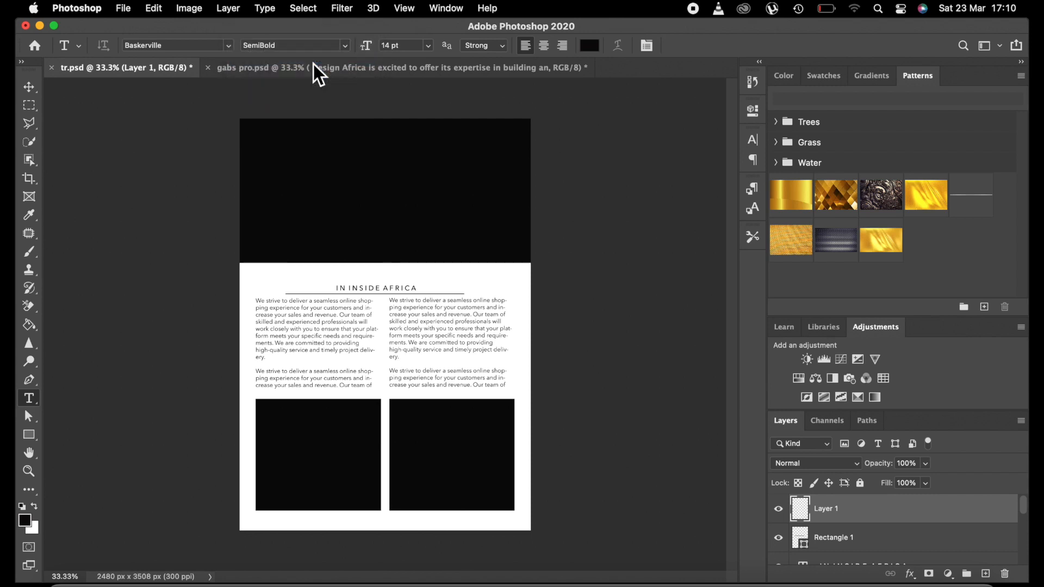
{"action": "left_click", "coordinate": [429, 47]}
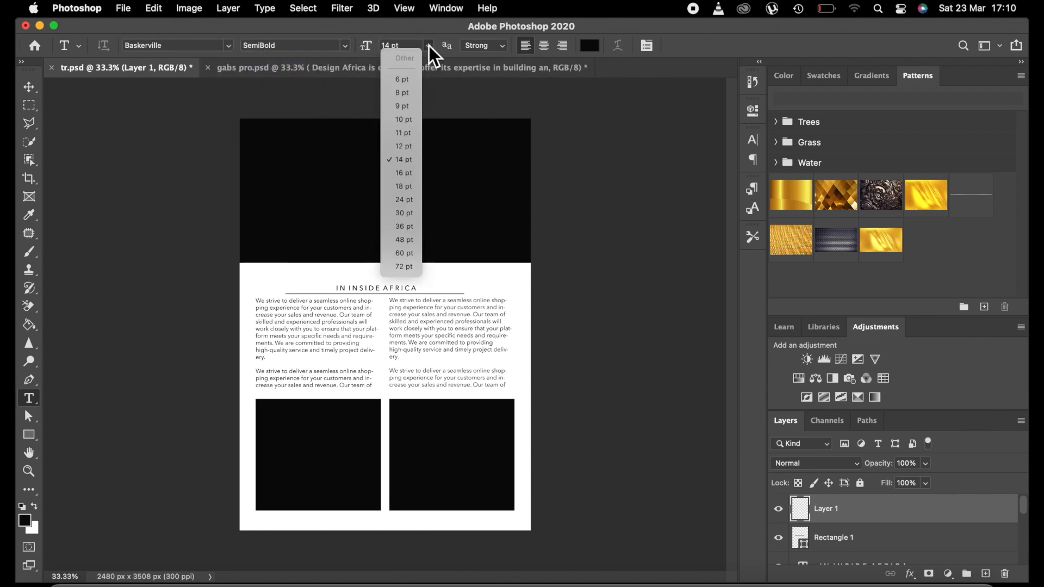
{"action": "left_click", "coordinate": [404, 214]}
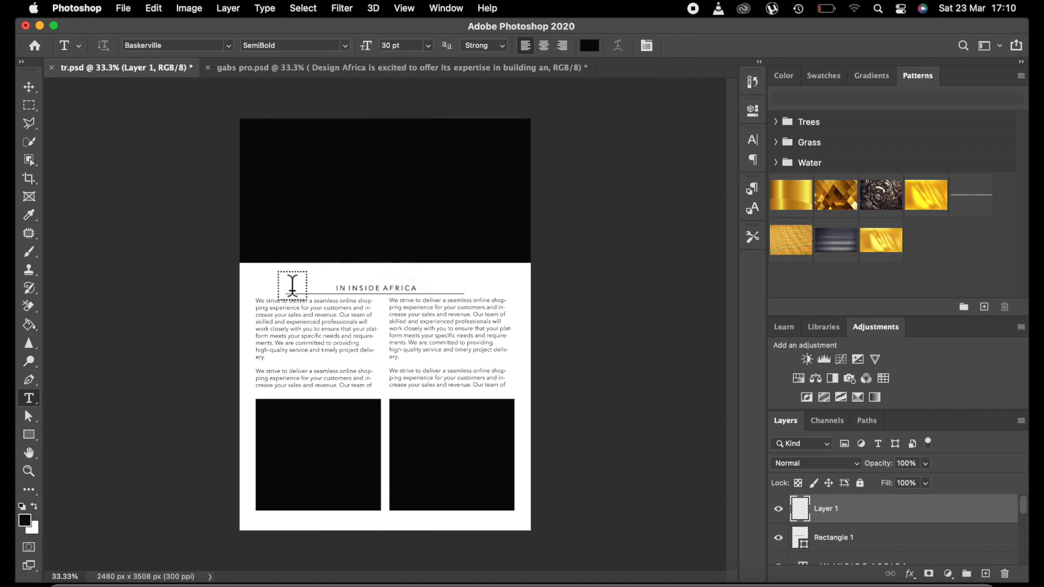
Add the heading text DESIGN AFRICA in the white gap between the black header and IN INSIDE AFRICA
{"action": "left_click", "coordinate": [272, 275]}
{"action": "type", "text": "DESIGN AFRICA"}
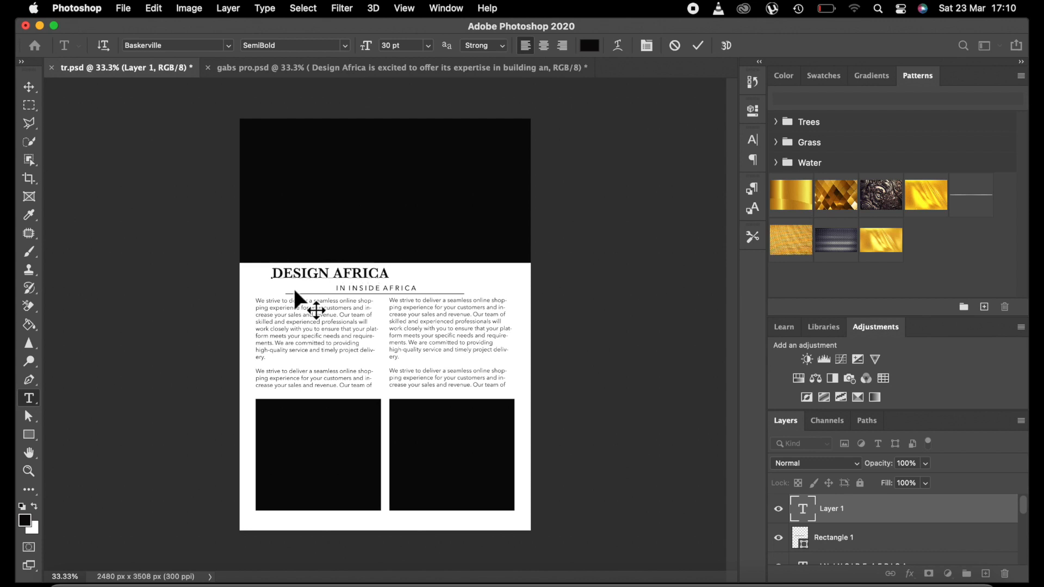
{"action": "left_click", "coordinate": [702, 47]}
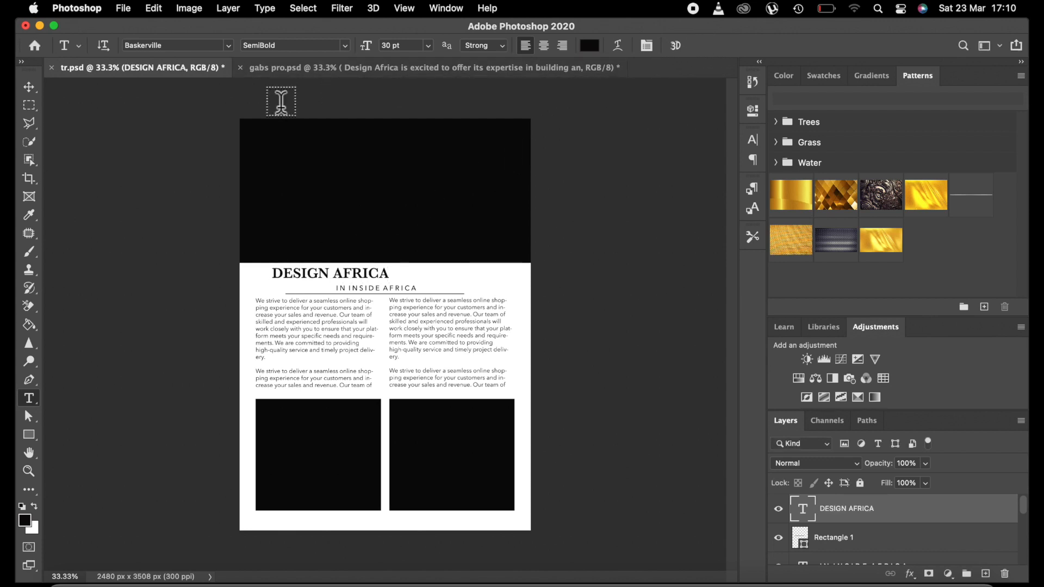
Try a 36 pt size on the DESIGN AFRICA heading and set it back to 30 pt
{"action": "left_click", "coordinate": [428, 46]}
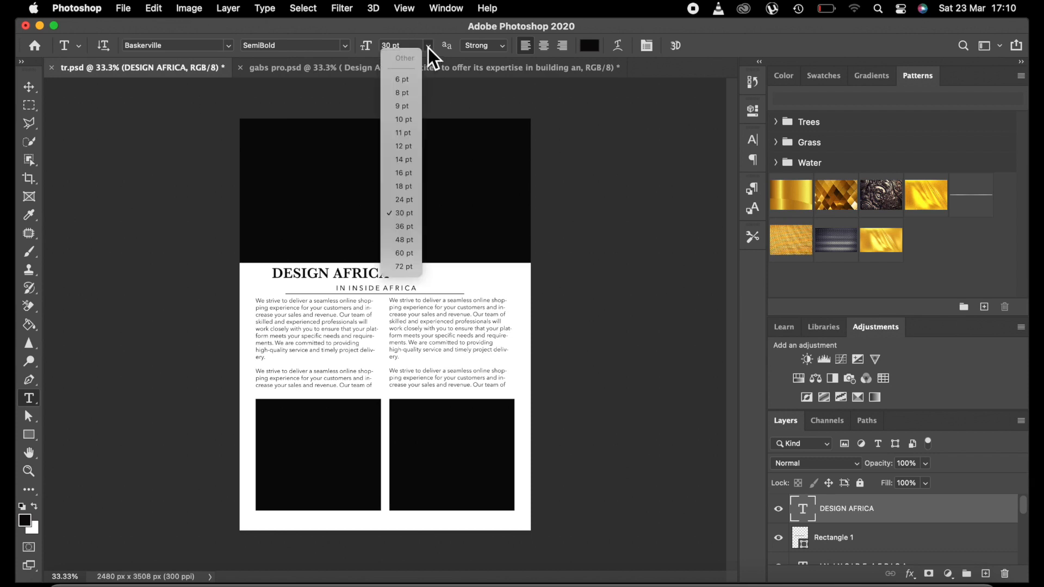
{"action": "left_click", "coordinate": [410, 227]}
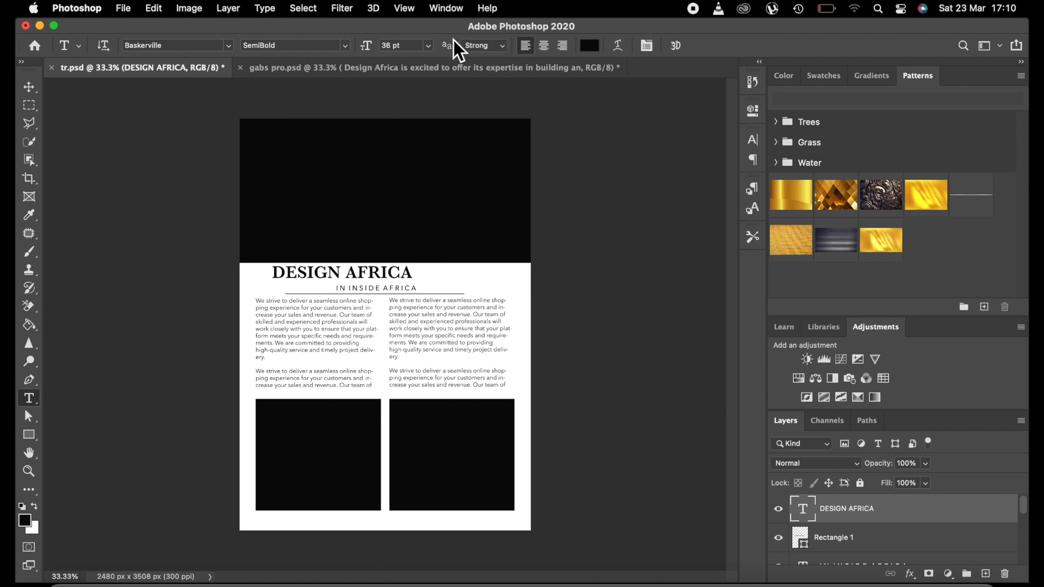
{"action": "left_click", "coordinate": [429, 45]}
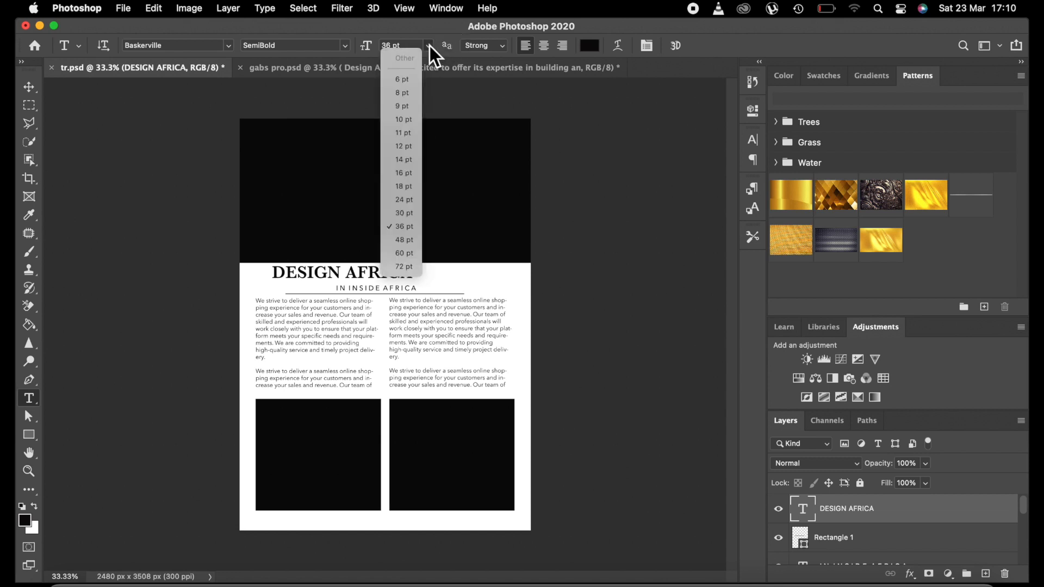
{"action": "left_click", "coordinate": [404, 213]}
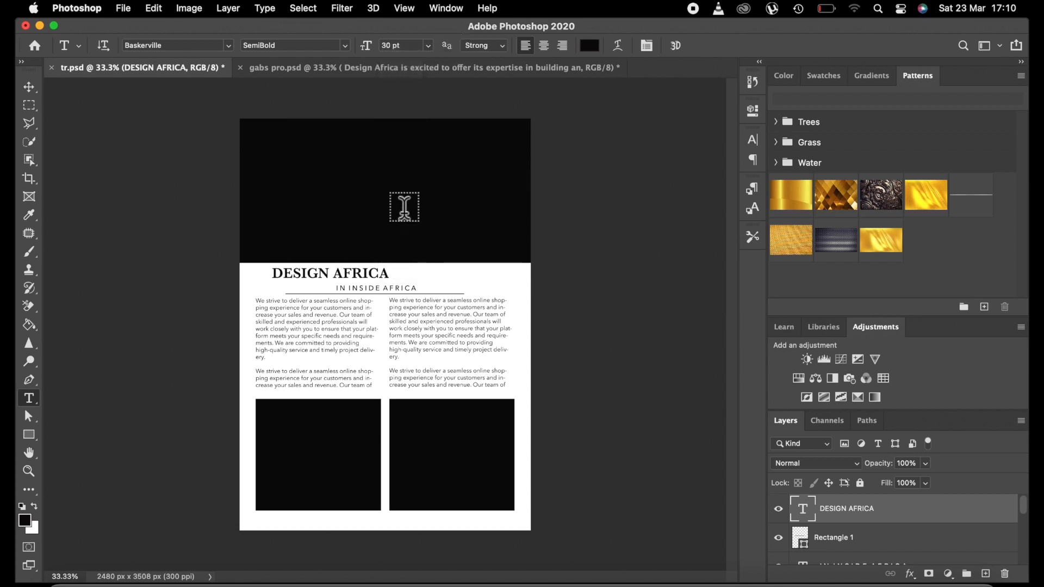
Move the DESIGN AFRICA heading about 405 px right so it sits centered above IN INSIDE AFRICA
{"action": "left_click", "coordinate": [28, 88]}
{"action": "left_click_drag", "start_coordinate": [349, 273], "coordinate": [403, 279]}
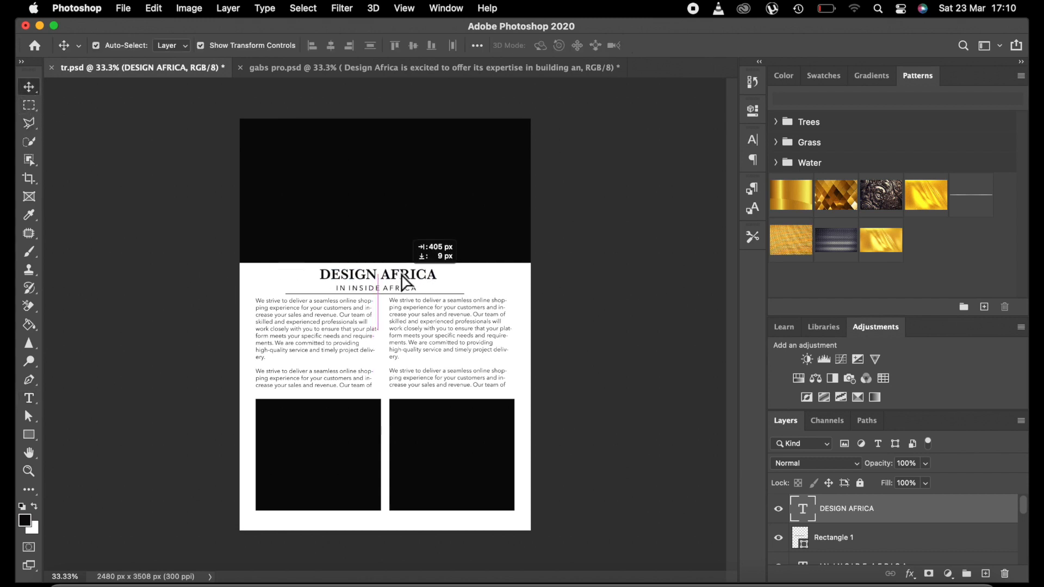
{"action": "left_click", "coordinate": [582, 306]}
{"action": "key", "text": "super+equal"}
{"action": "key", "text": "super+minus"}
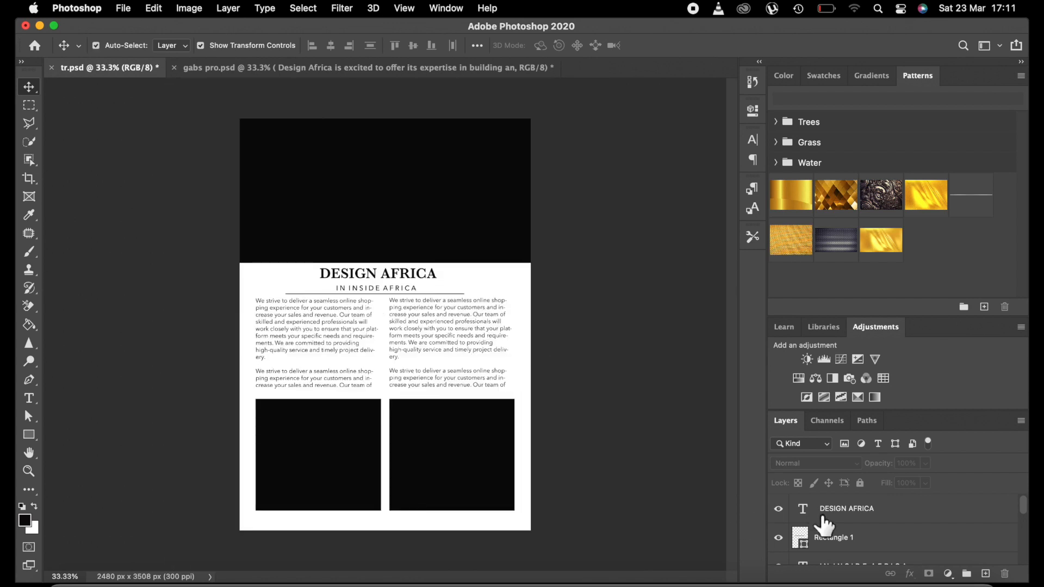
Select the black header's line up layer, place the photo FRS_5526.jpg from the fashion box pix folder, and shift it up over the header
{"action": "scroll", "coordinate": [824, 525], "scroll_direction": "down", "scroll_amount": 5}
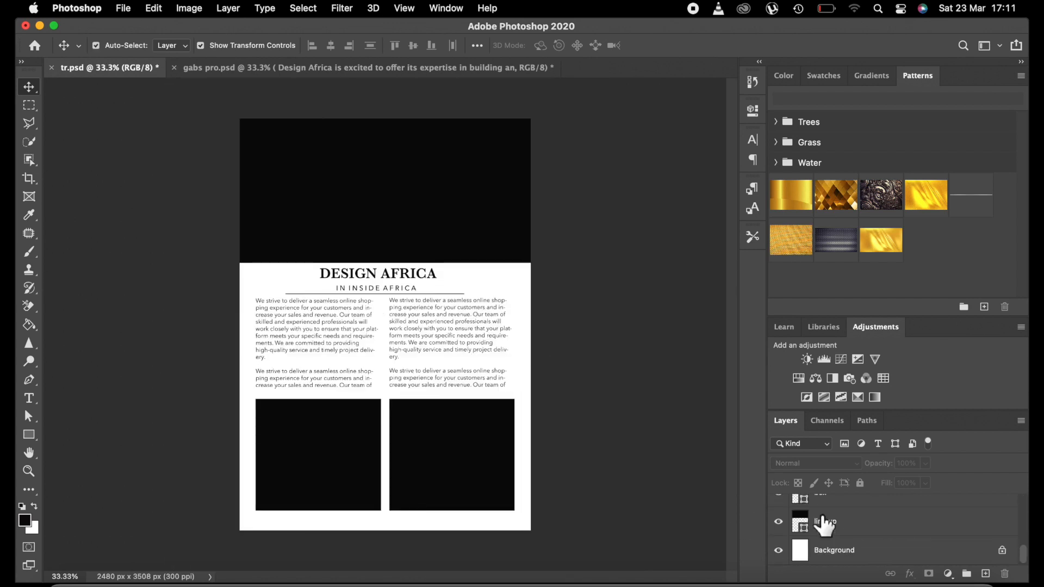
{"action": "left_click", "coordinate": [778, 522]}
{"action": "left_click", "coordinate": [779, 522]}
{"action": "left_click", "coordinate": [832, 523]}
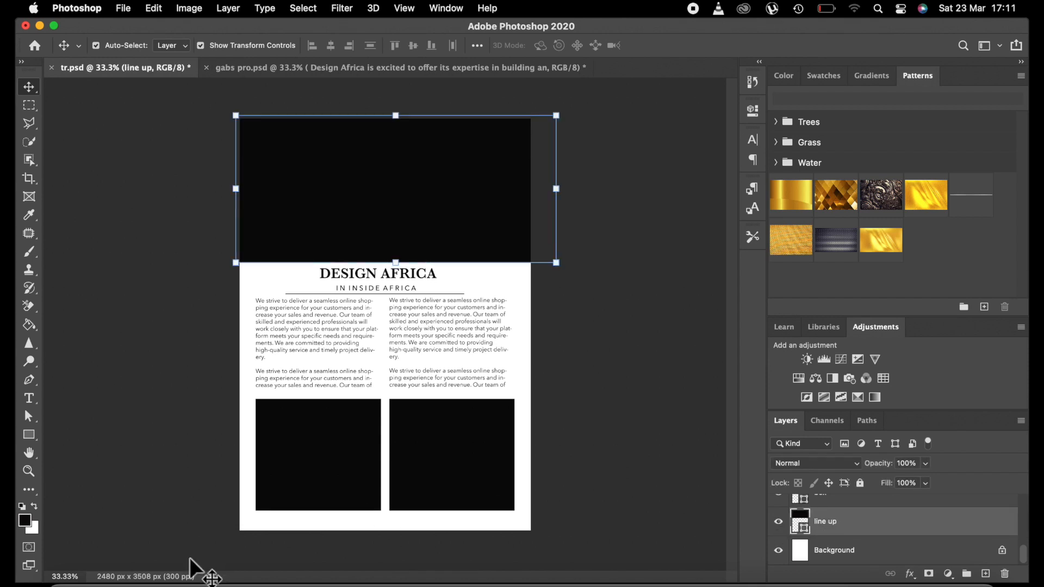
{"action": "left_click", "coordinate": [66, 578]}
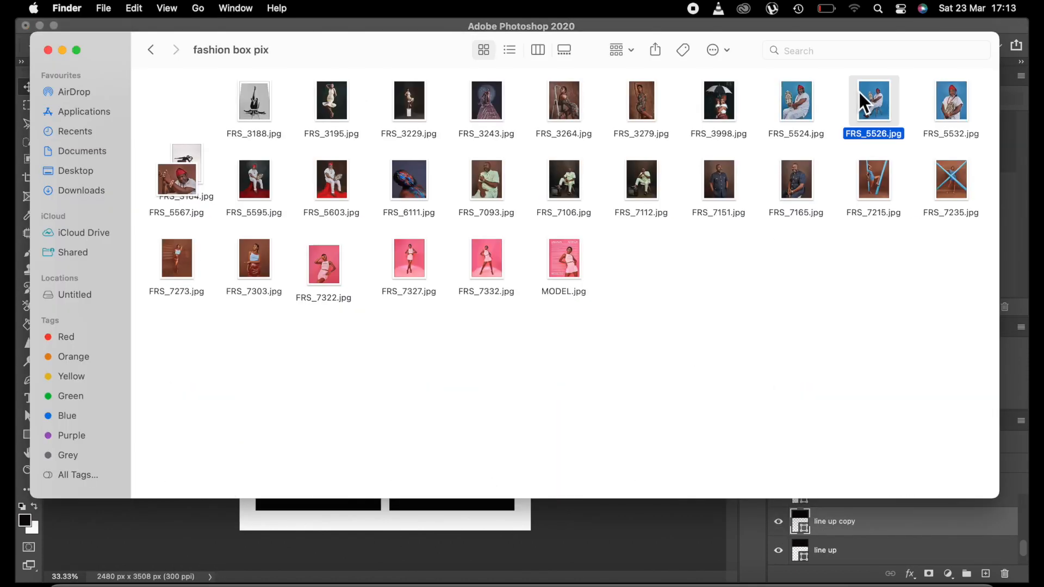
{"action": "left_click_drag", "start_coordinate": [874, 106], "coordinate": [492, 373]}
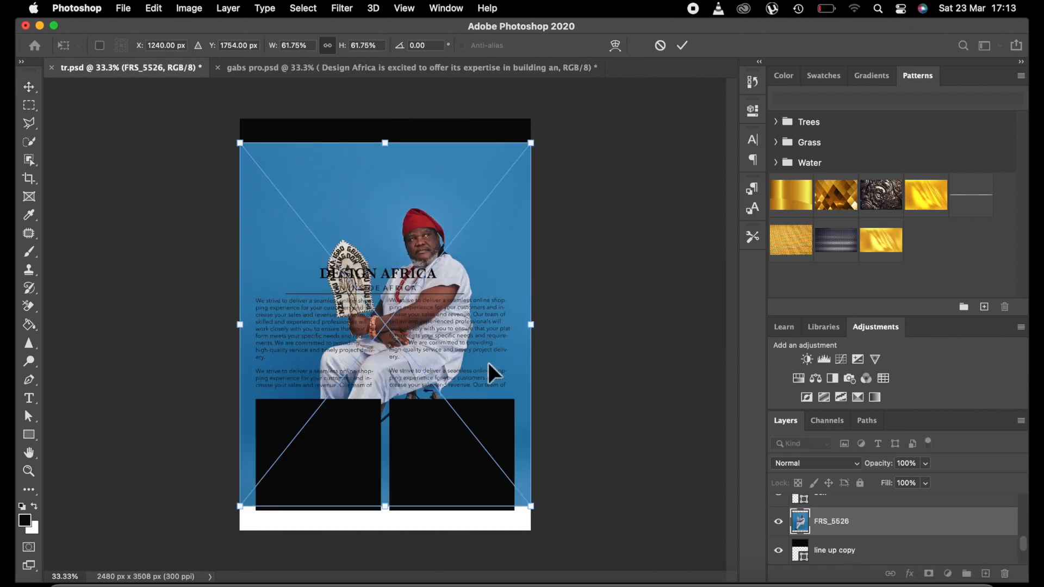
{"action": "left_click_drag", "start_coordinate": [485, 269], "coordinate": [485, 212]}
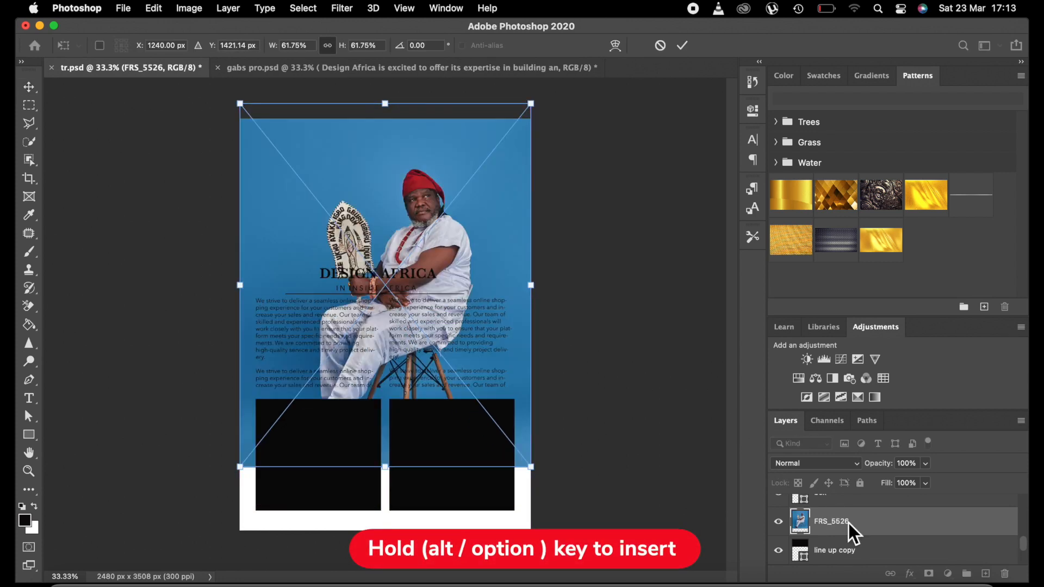
Clip the FRS_5526 photo to the line up copy header shape and scale it to about 70.5% to fill the header
{"action": "left_click", "coordinate": [807, 539], "text": "alt"}
{"action": "left_click", "coordinate": [809, 536], "text": "alt"}
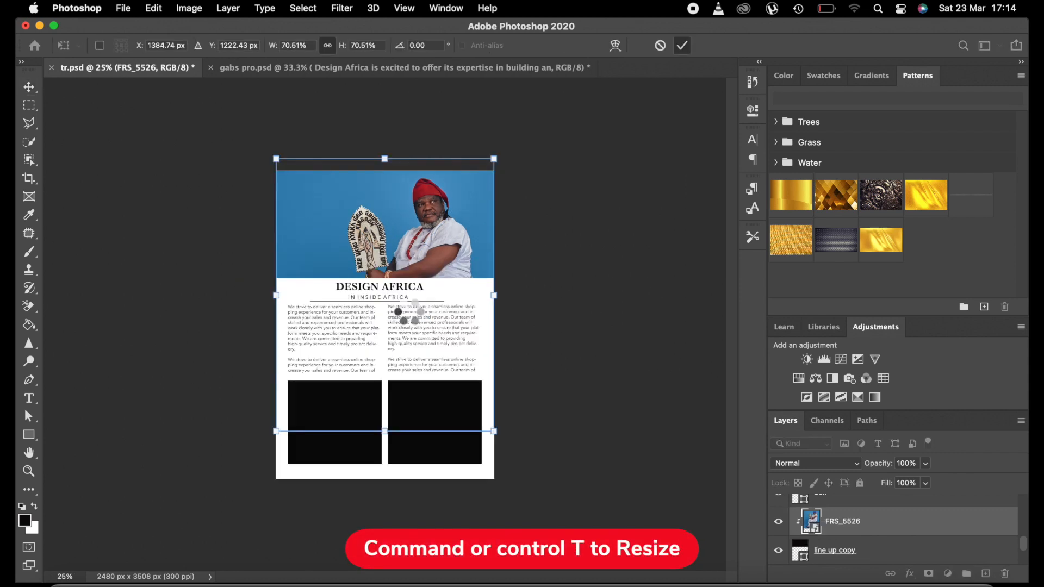
{"action": "key", "text": "Return"}
{"action": "key", "text": "super+plus"}
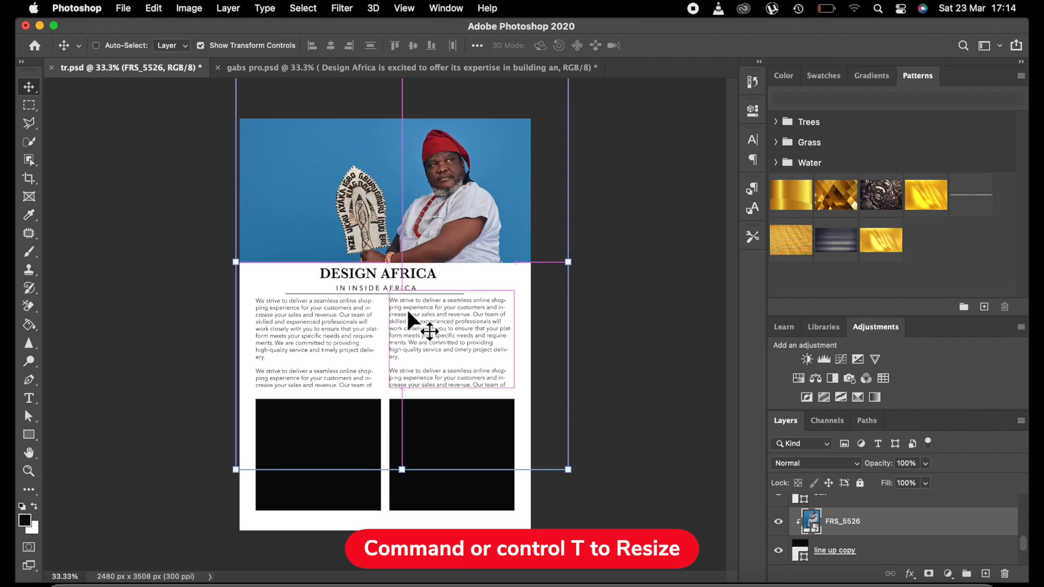
{"action": "left_click", "coordinate": [613, 276]}
Add a new layer above DESIGN AFRICA and set the type to white Avenir Next Demi Bold at 36 pt
{"action": "scroll", "coordinate": [892, 516], "scroll_direction": "up", "scroll_amount": 5}
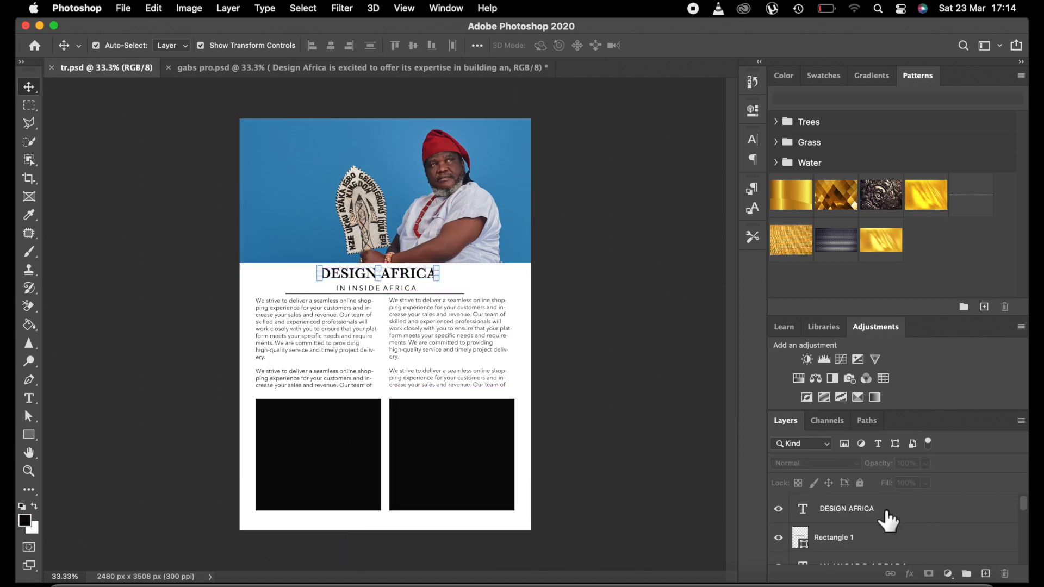
{"action": "left_click", "coordinate": [891, 519]}
{"action": "left_click", "coordinate": [985, 573]}
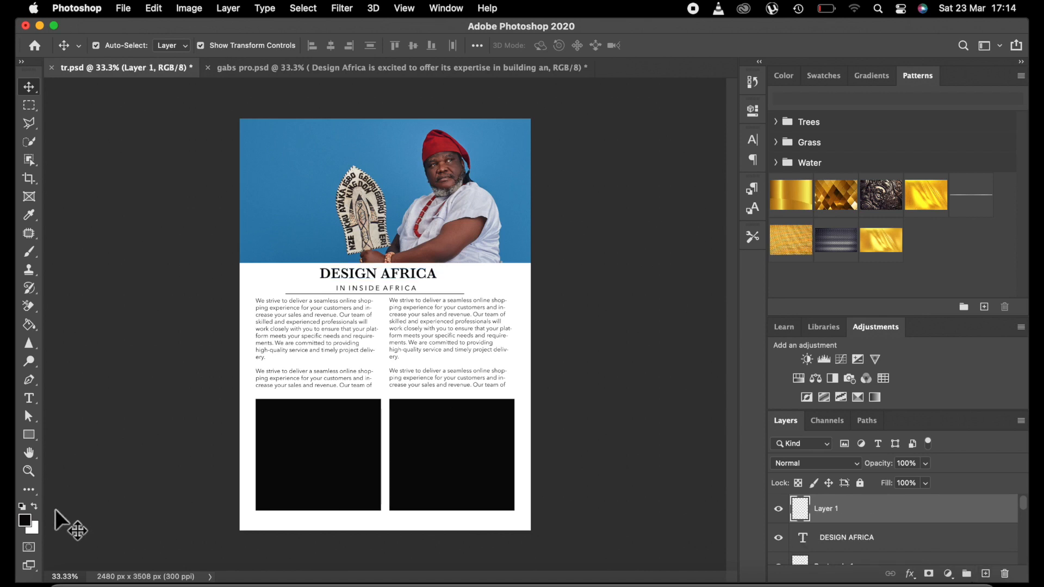
{"action": "left_click", "coordinate": [34, 506]}
{"action": "left_click", "coordinate": [33, 401]}
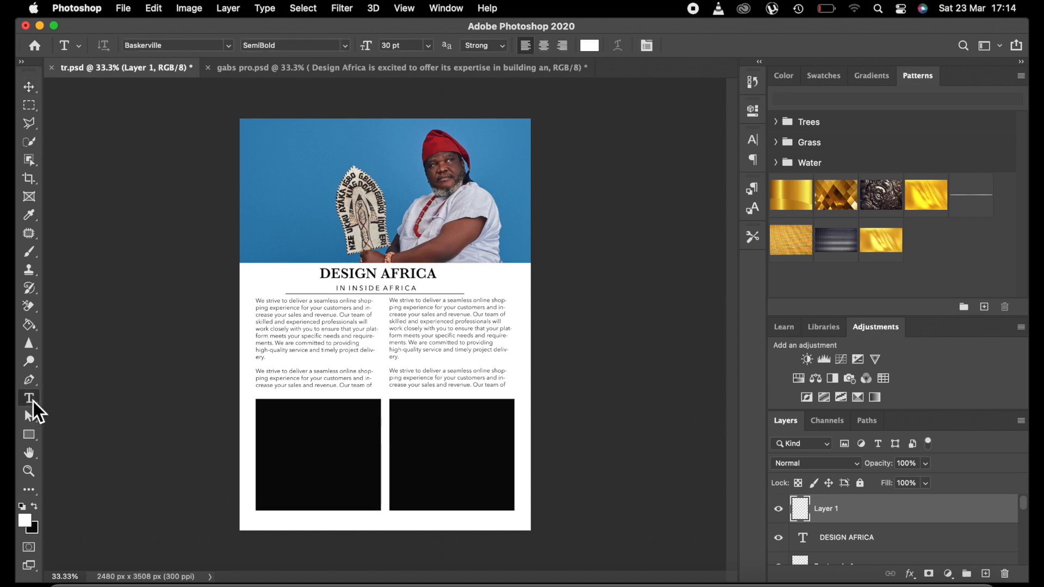
{"action": "left_click", "coordinate": [229, 46]}
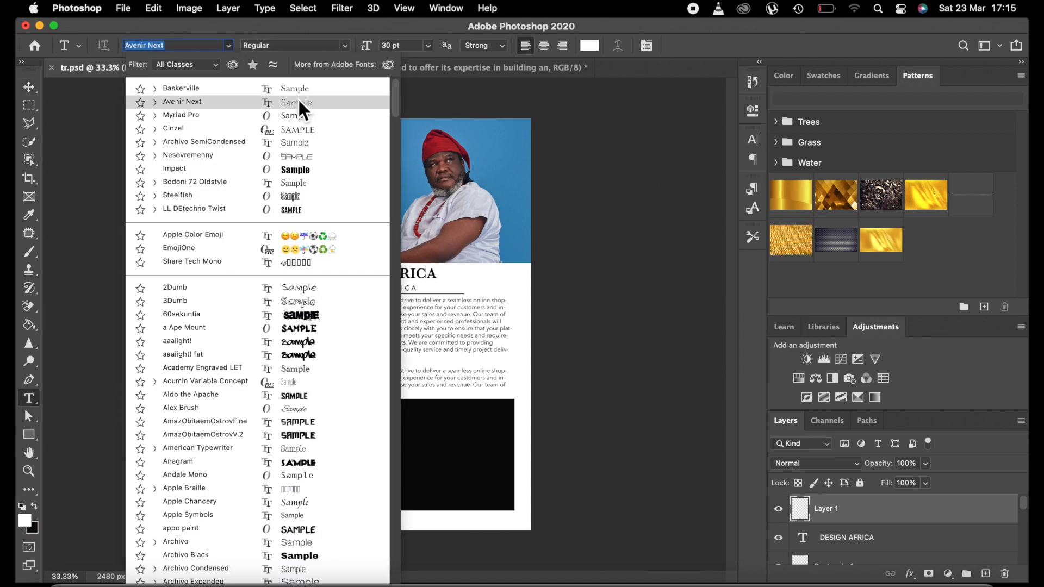
{"action": "left_click", "coordinate": [298, 101]}
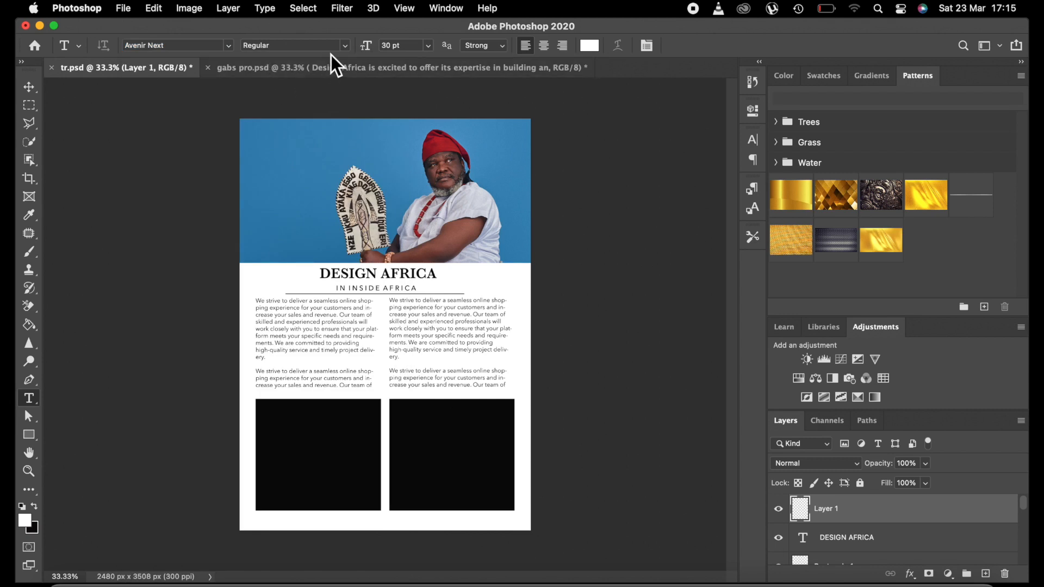
{"action": "left_click", "coordinate": [344, 44]}
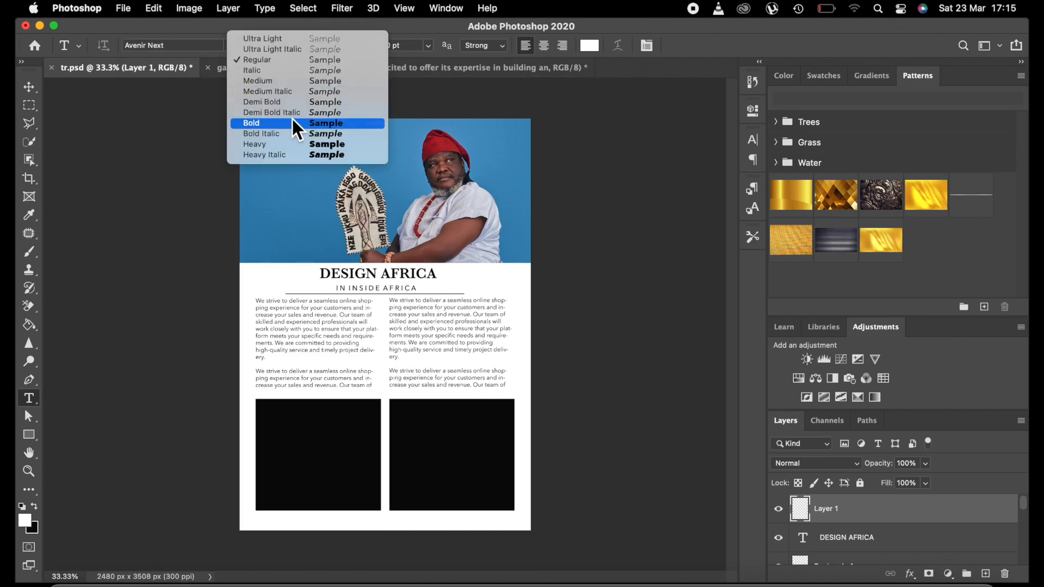
{"action": "left_click", "coordinate": [304, 101]}
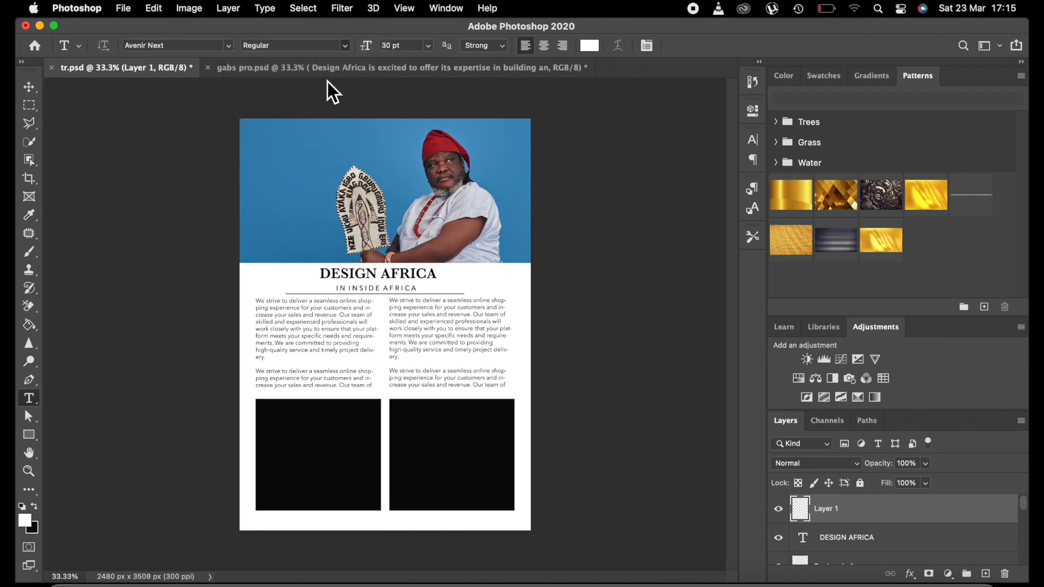
{"action": "left_click", "coordinate": [428, 46]}
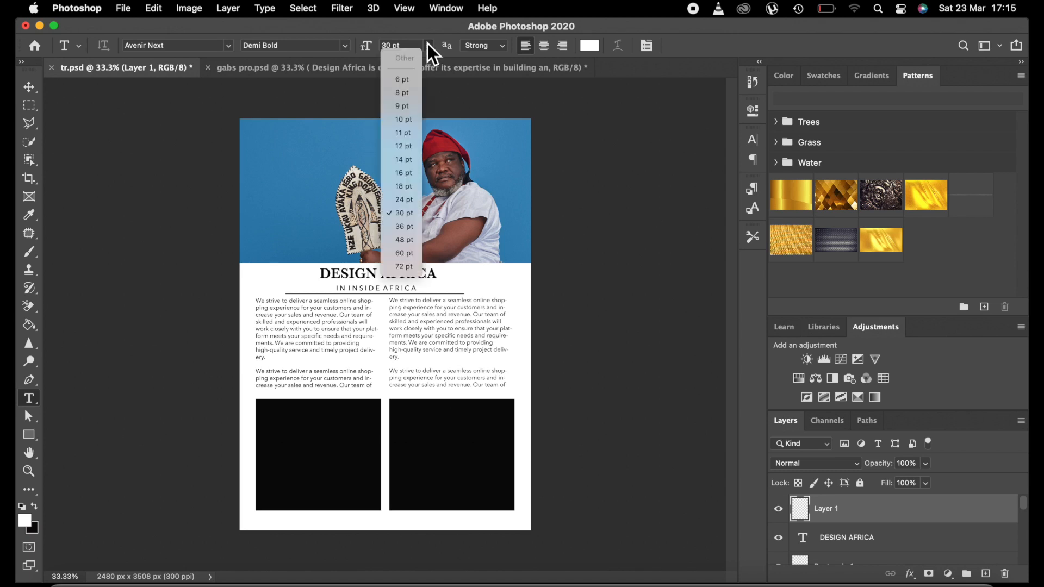
{"action": "left_click", "coordinate": [403, 226]}
Add the title text AFRICA on the blue background in the upper left of the header photo
{"action": "left_click", "coordinate": [271, 157]}
{"action": "key", "text": "BackSpace"}
{"action": "type", "text": "AFRICA"}
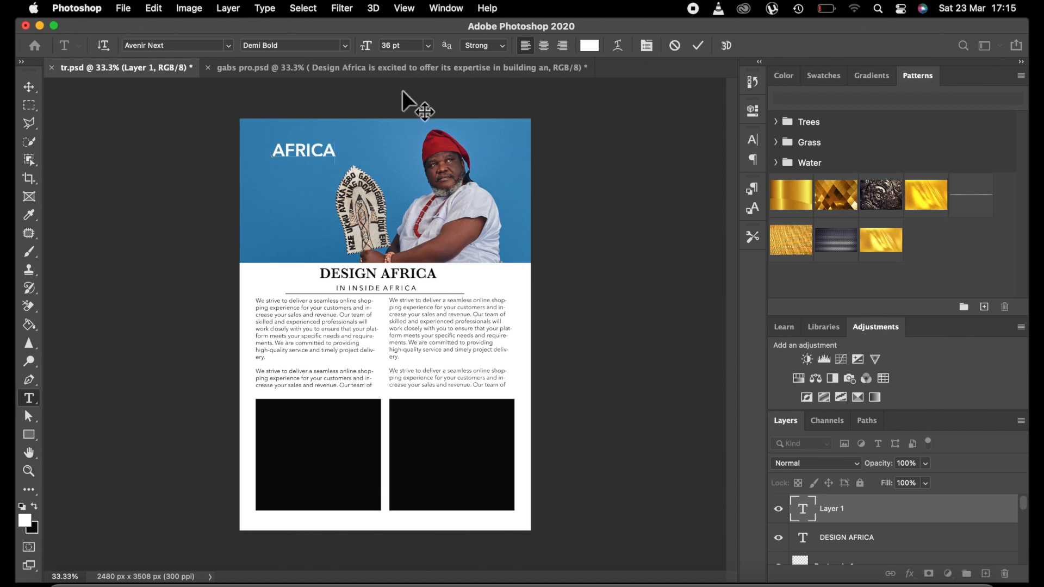
{"action": "left_click", "coordinate": [698, 45]}
Try the AFRICA title at 72 pt, set it to 48 pt, and move it closer to the photo's left edge
{"action": "left_click", "coordinate": [429, 47]}
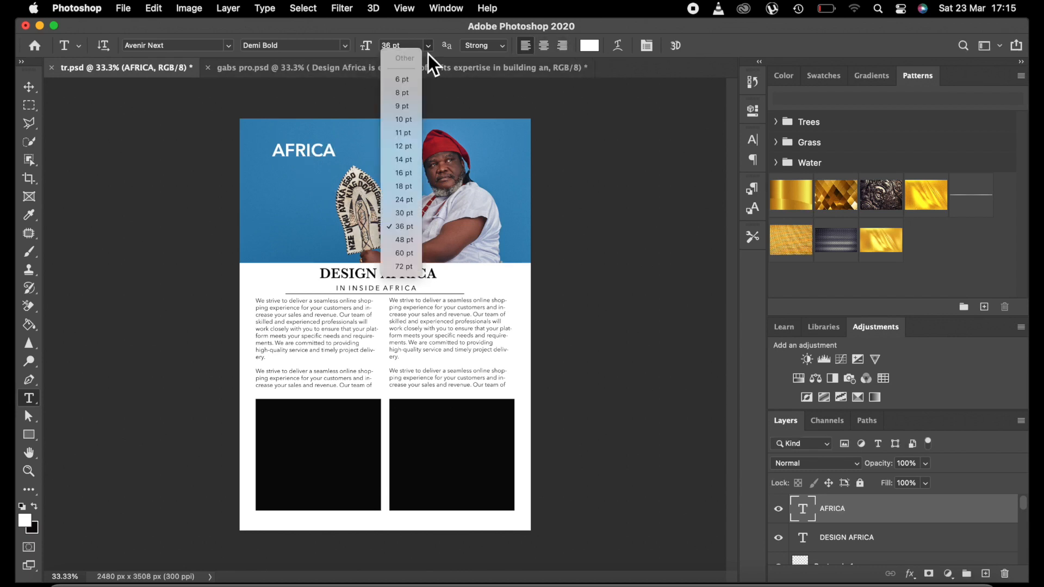
{"action": "left_click", "coordinate": [406, 262]}
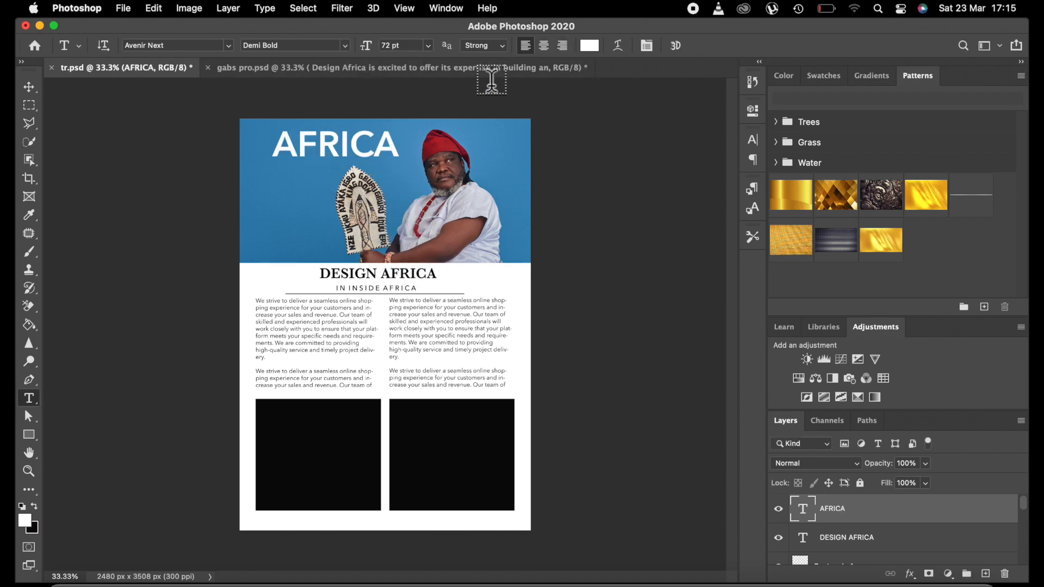
{"action": "left_click", "coordinate": [428, 47]}
{"action": "left_click", "coordinate": [408, 238]}
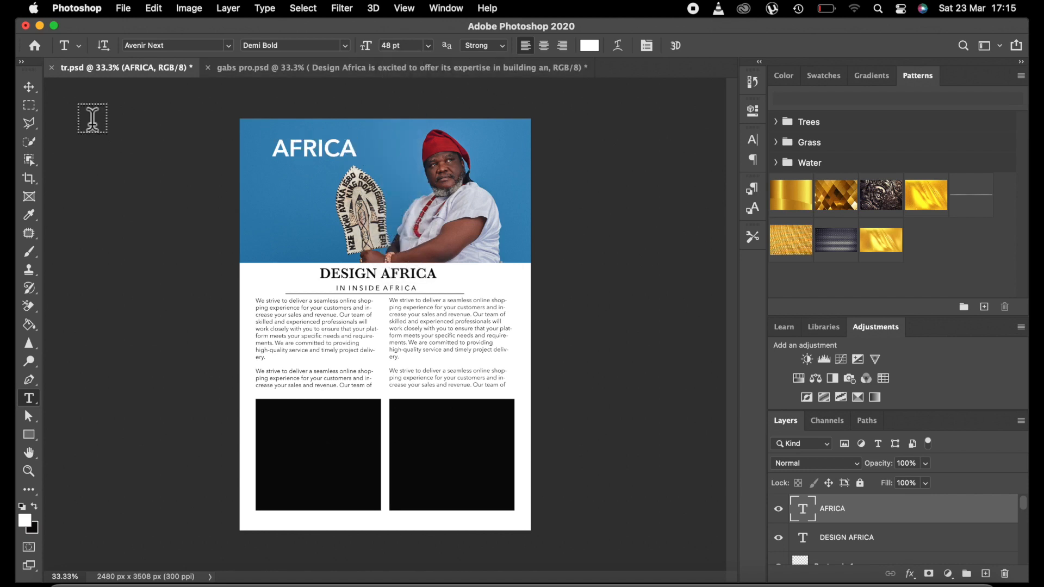
{"action": "left_click", "coordinate": [29, 87]}
{"action": "left_click_drag", "start_coordinate": [289, 151], "coordinate": [269, 152]}
Add the word TRUE on a new layer below AFRICA in the header photo, in white Avenir Next Demi Bold at 48 pt
{"action": "left_click", "coordinate": [985, 575]}
{"action": "left_click", "coordinate": [28, 398]}
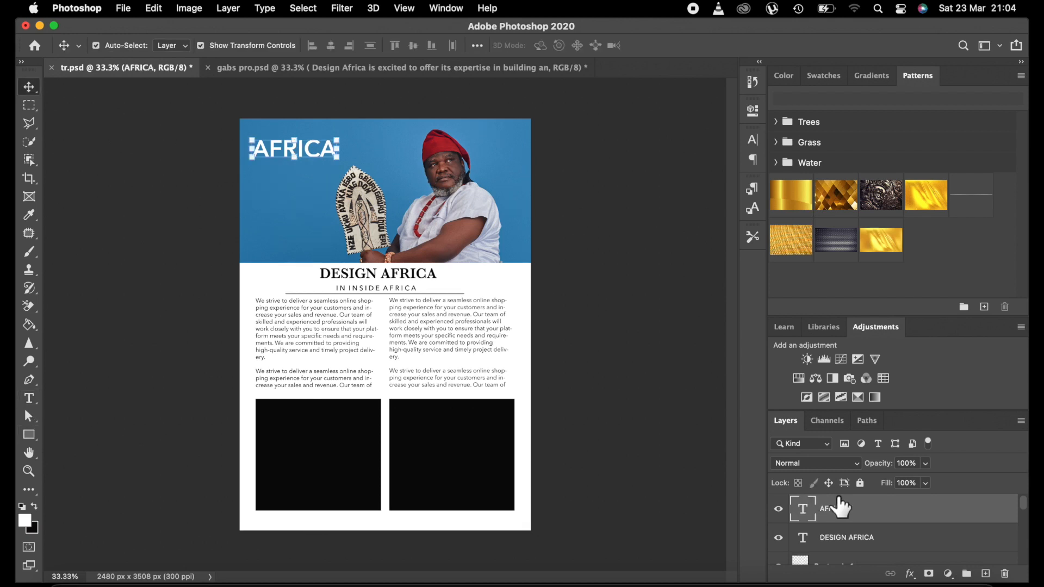
{"action": "left_click", "coordinate": [985, 574]}
{"action": "left_click", "coordinate": [29, 398]}
{"action": "left_click", "coordinate": [271, 210]}
{"action": "key", "text": "BackSpace"}
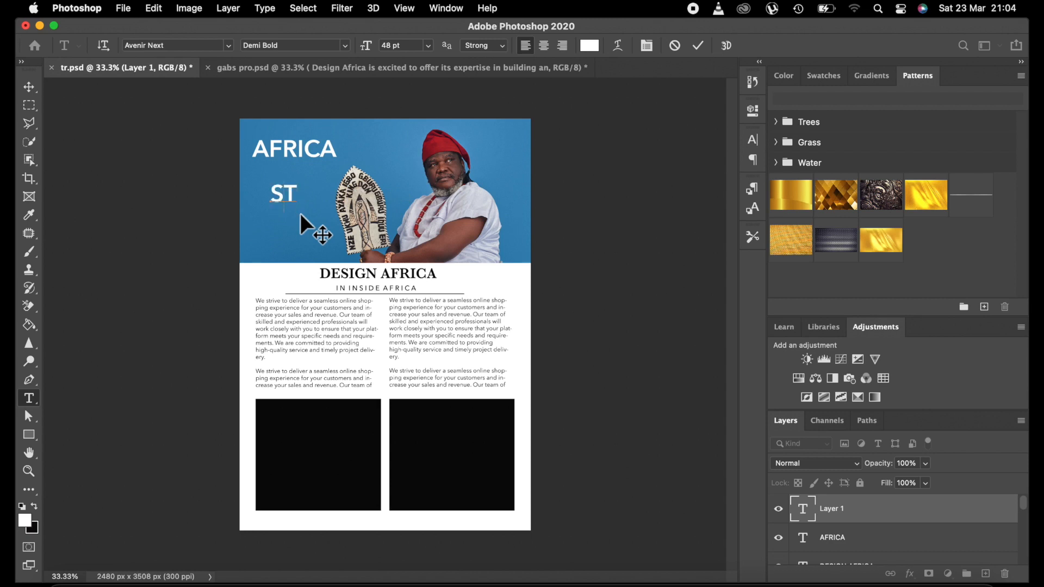
{"action": "left_click", "coordinate": [696, 46]}
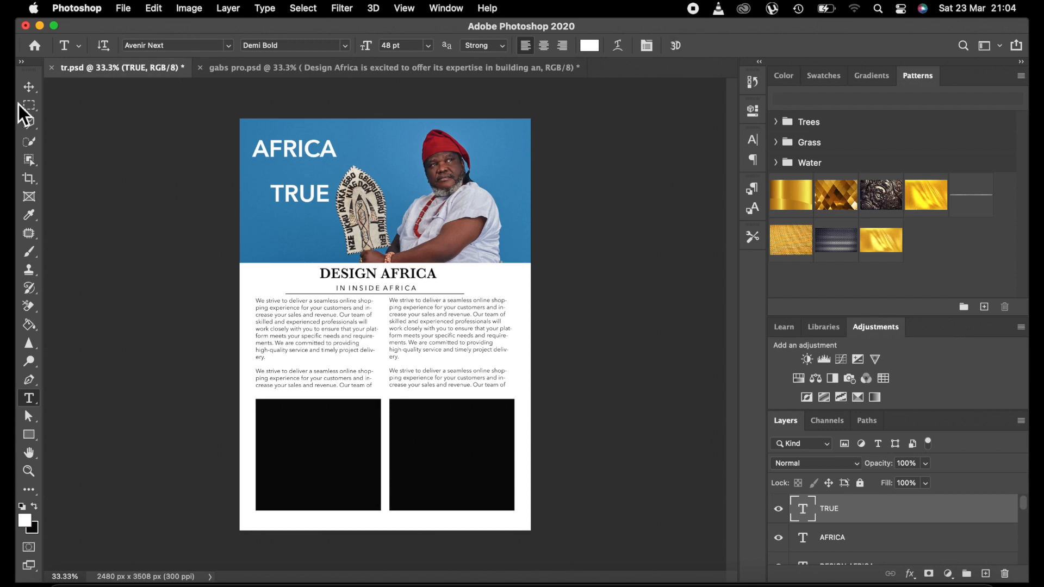
Move TRUE directly beneath AFRICA, aligned with its left edge, and enlarge it to about the same width
{"action": "left_click", "coordinate": [29, 87]}
{"action": "left_click_drag", "start_coordinate": [292, 190], "coordinate": [334, 201]}
{"action": "left_click", "coordinate": [729, 49]}
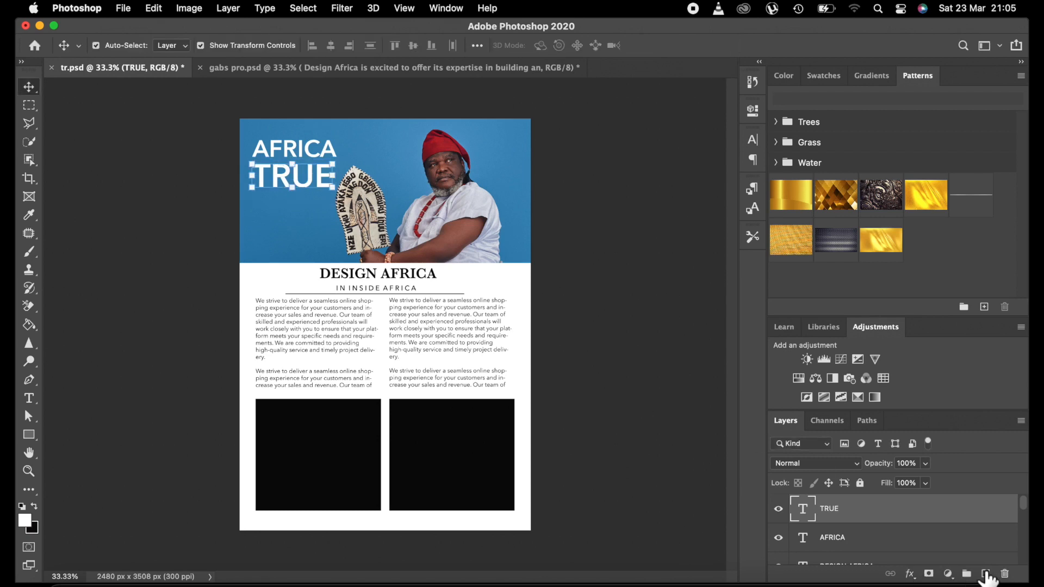
Add the word STORY on a new layer below TRUE in the header photo, at 48 pt
{"action": "left_click", "coordinate": [985, 574]}
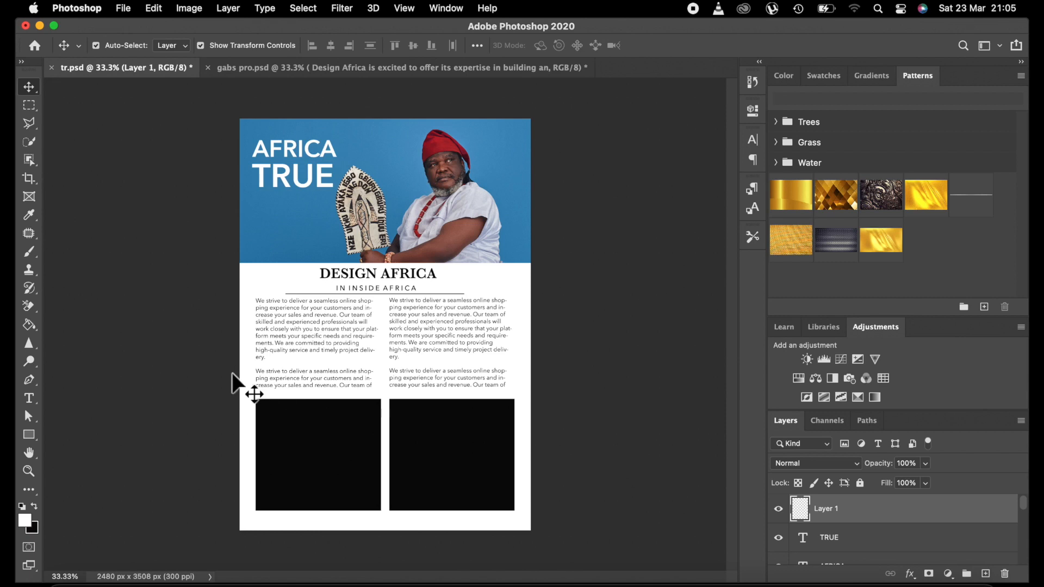
{"action": "left_click", "coordinate": [28, 397]}
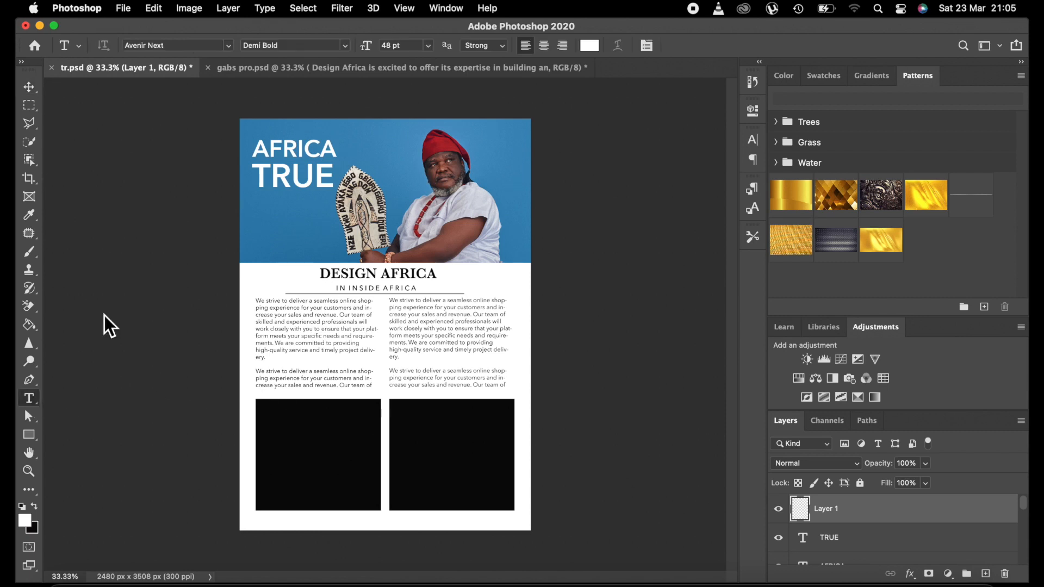
{"action": "left_click", "coordinate": [263, 213]}
{"action": "key", "text": "BackSpace"}
{"action": "type", "text": "STORY"}
{"action": "left_click", "coordinate": [700, 46]}
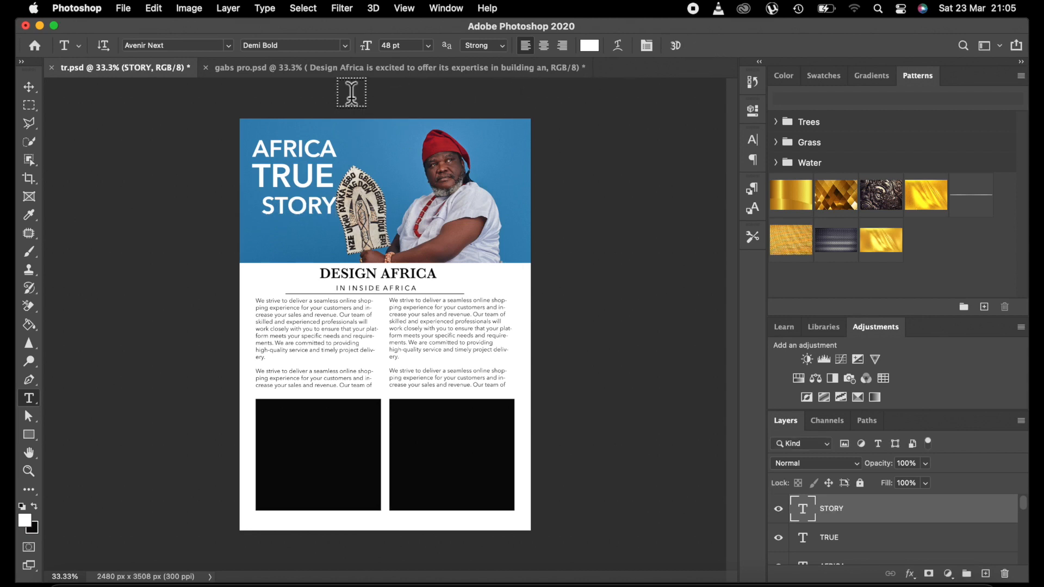
Set the STORY text to the Medium style at 36 pt
{"action": "left_click", "coordinate": [344, 48]}
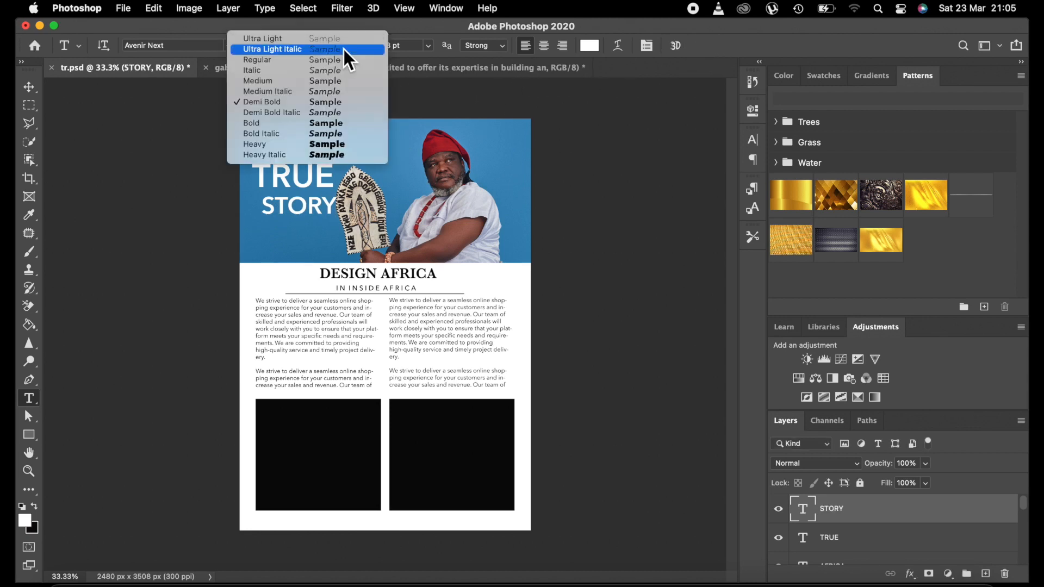
{"action": "left_click", "coordinate": [274, 80]}
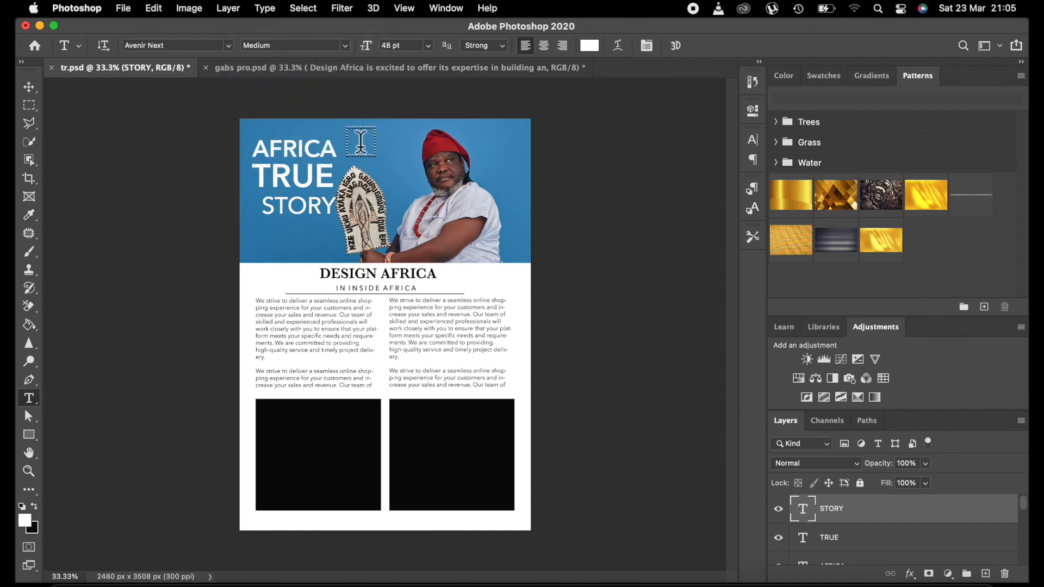
{"action": "left_click", "coordinate": [428, 45]}
{"action": "left_click", "coordinate": [408, 228]}
Insert a space between each letter of STORY so it reads S T O R Y
{"action": "left_click", "coordinate": [271, 199]}
{"action": "left_click", "coordinate": [287, 203]}
{"action": "left_click", "coordinate": [305, 205]}
{"action": "left_click", "coordinate": [322, 203]}
{"action": "key", "text": "super+plus"}
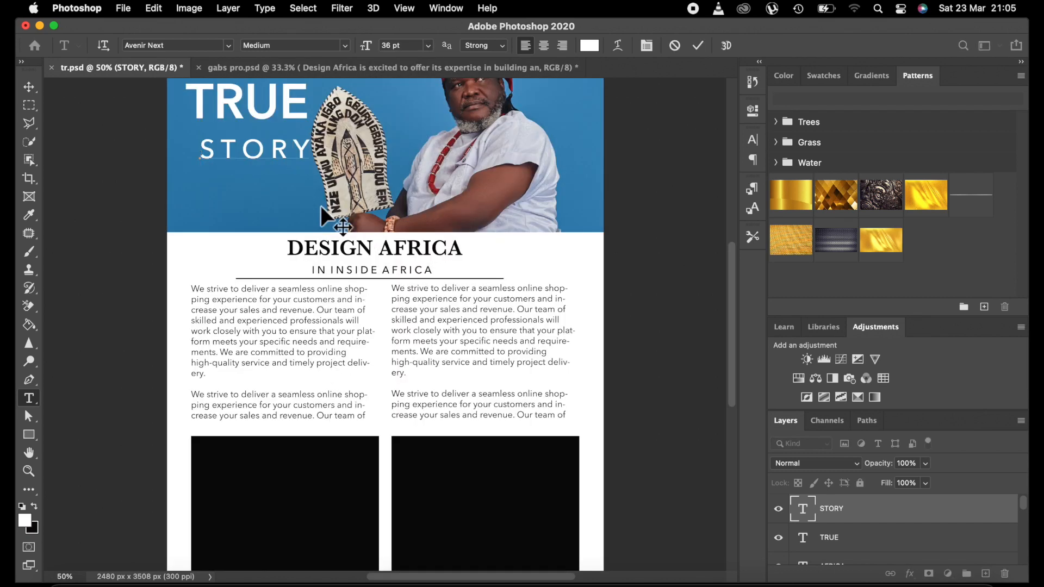
{"action": "scroll", "coordinate": [321, 204], "scroll_direction": "up", "scroll_amount": 4}
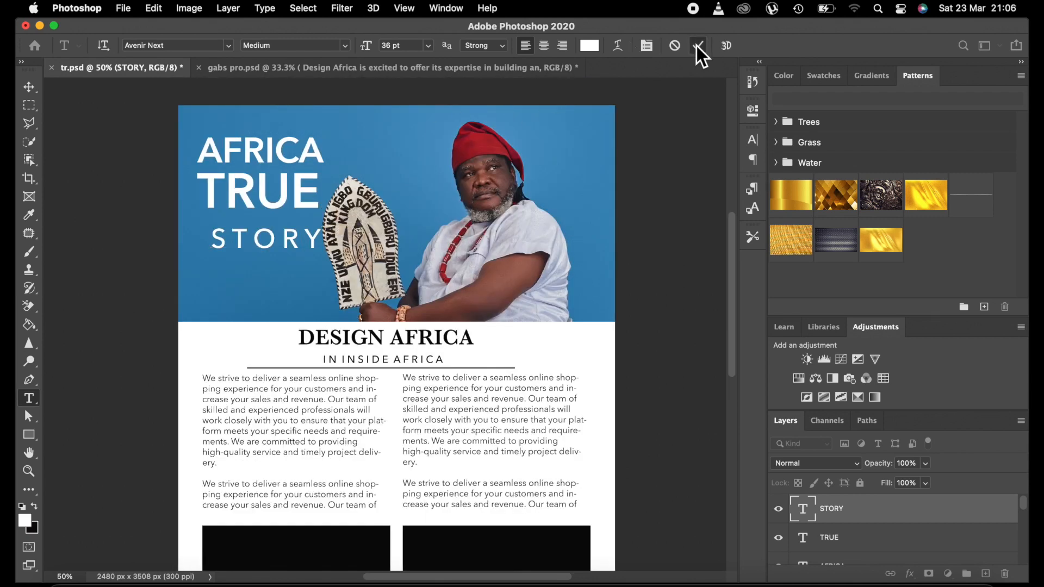
{"action": "left_click", "coordinate": [698, 46]}
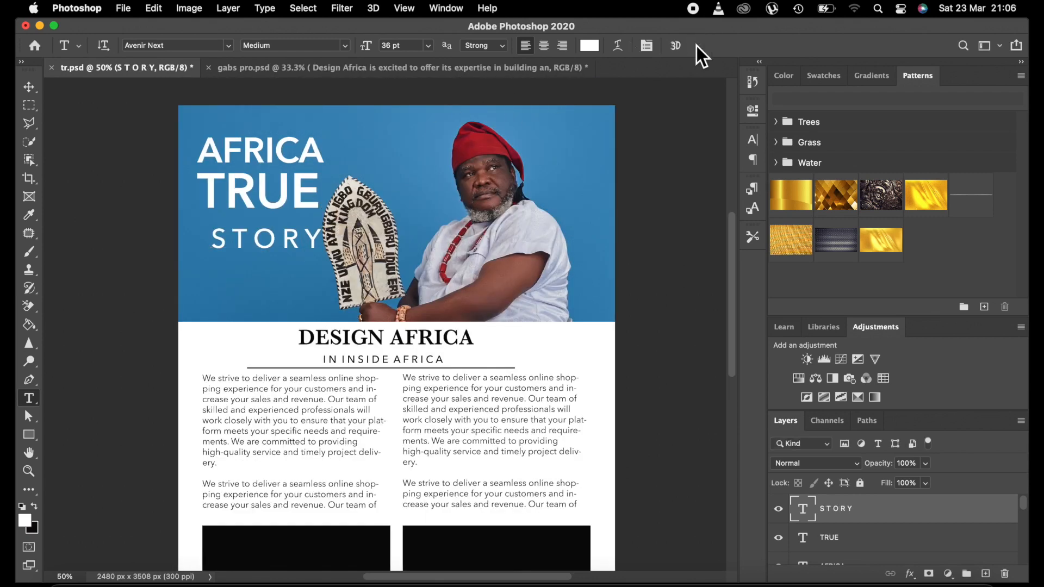
Move S T O R Y up beneath TRUE and scale it slightly to match the title's width
{"action": "left_click", "coordinate": [30, 87]}
{"action": "left_click_drag", "start_coordinate": [262, 239], "coordinate": [318, 248]}
{"action": "key", "text": "Return"}
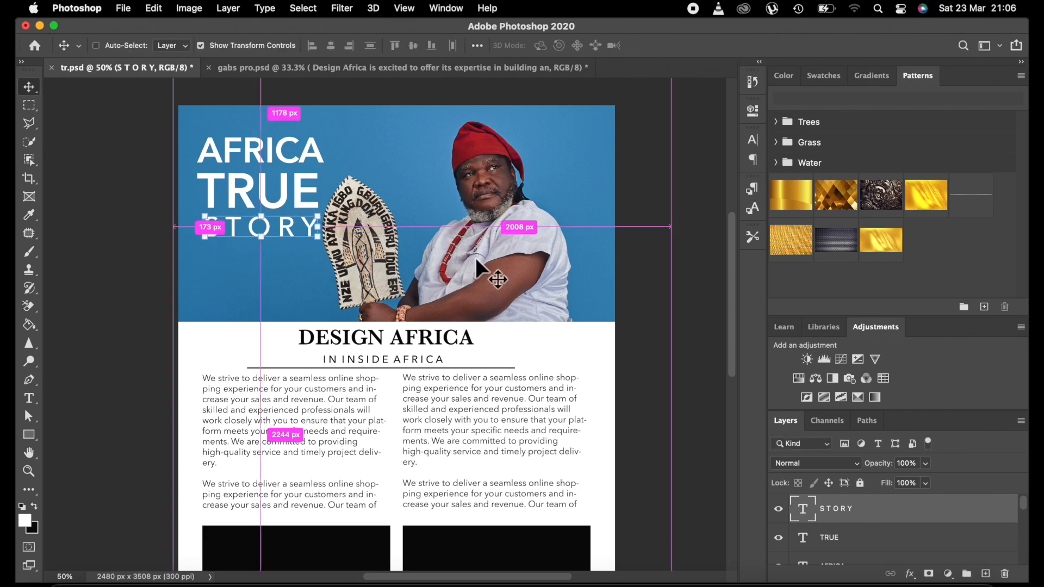
{"action": "key", "text": "super+minus"}
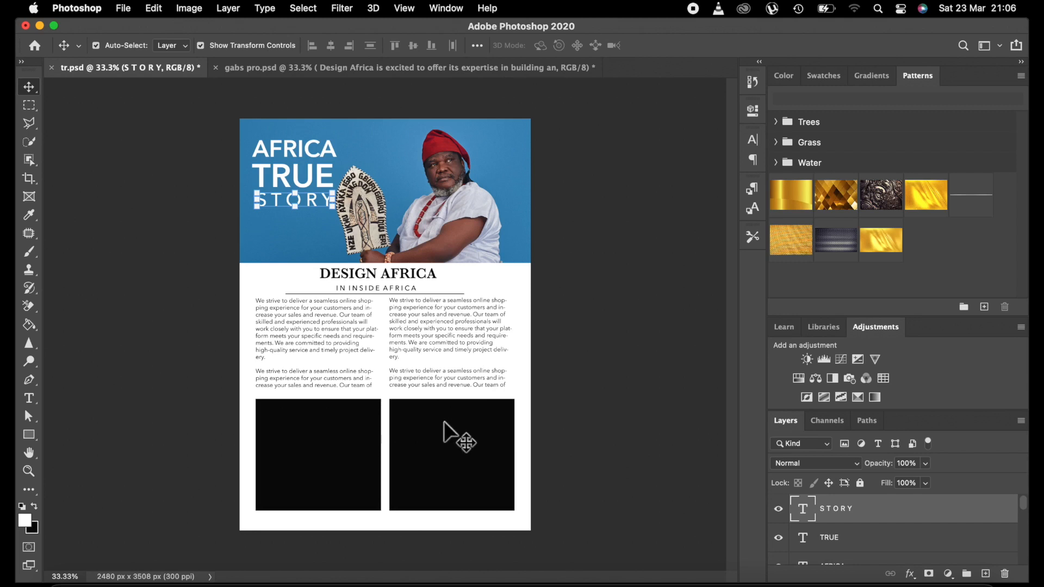
Place FRS_5567.jpg from the fashion box pix folder above the right black box and clip it to that box
{"action": "left_click", "coordinate": [442, 435]}
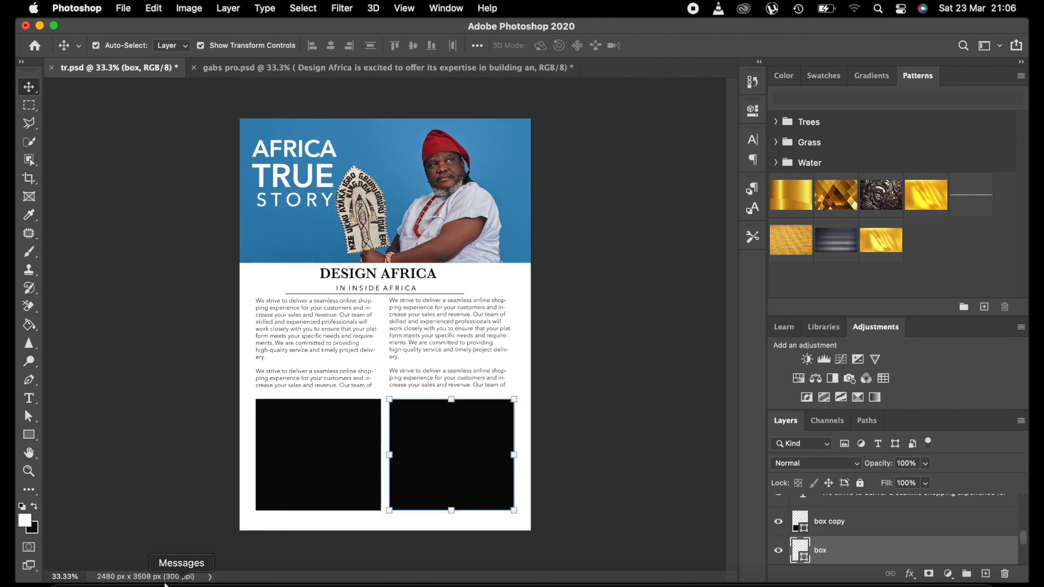
{"action": "left_click", "coordinate": [67, 585]}
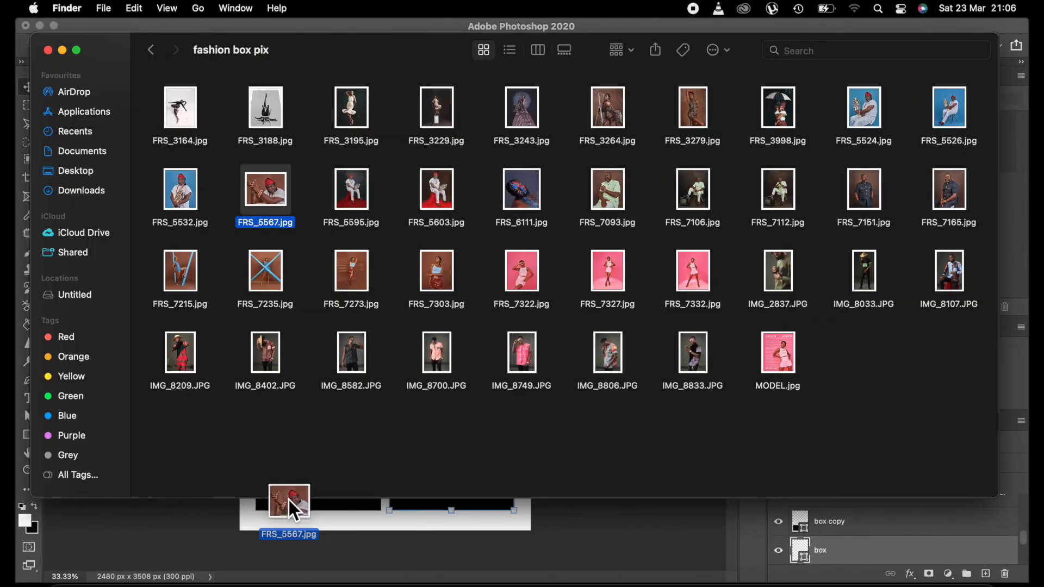
{"action": "left_click_drag", "start_coordinate": [288, 500], "coordinate": [301, 532]}
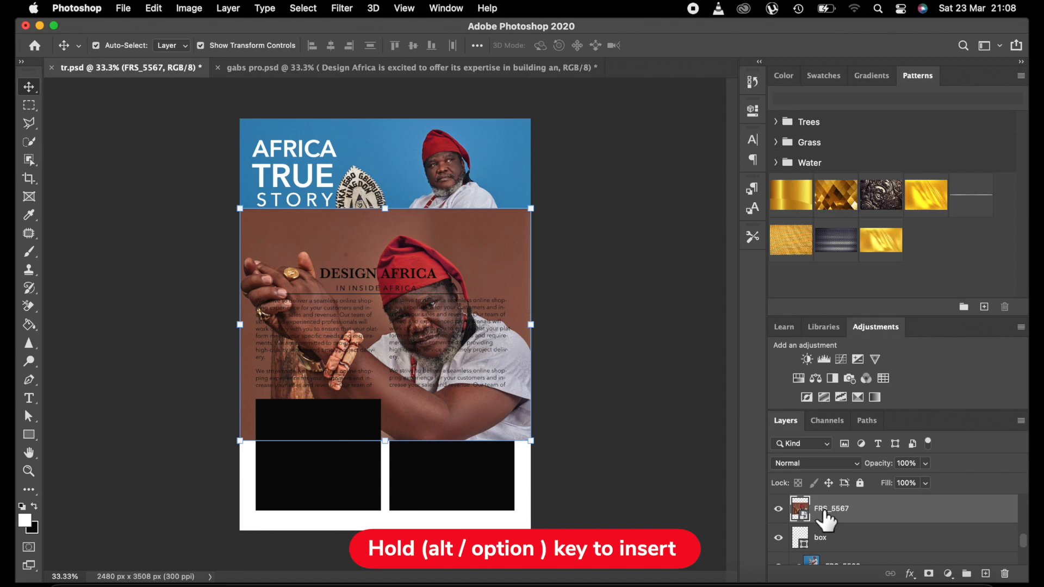
{"action": "mouse_move", "coordinate": [827, 519]}
{"action": "left_mouse_down"}
{"action": "mouse_move", "coordinate": [813, 536]}
{"action": "mouse_move", "coordinate": [817, 519]}
{"action": "left_mouse_up"}
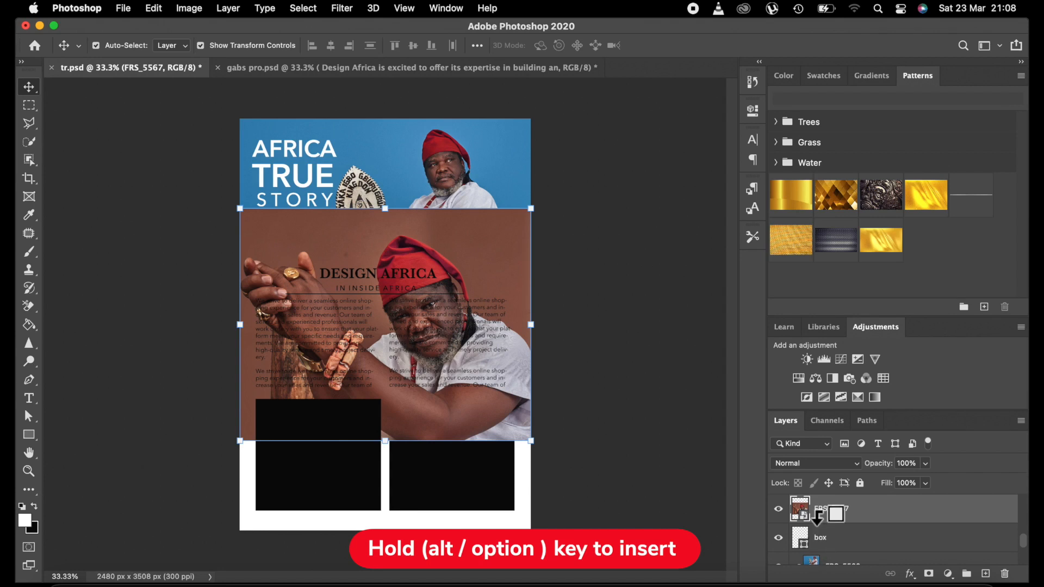
{"action": "left_click", "coordinate": [818, 519], "text": "alt"}
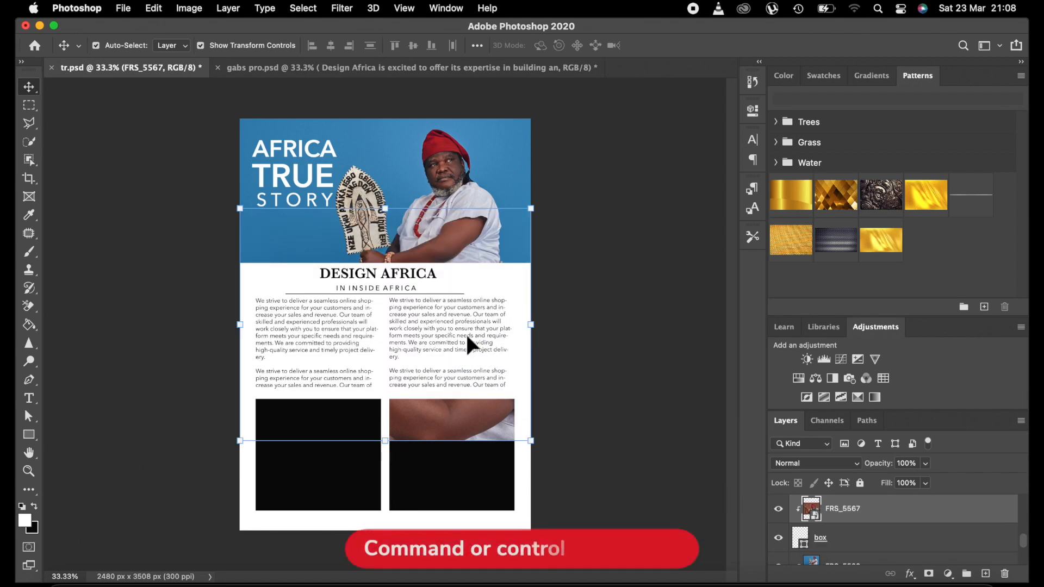
Scale down the FRS_5567 photo and position it to fill the right box, showing the face and clasped hands
{"action": "key", "text": "super+t"}
{"action": "left_click_drag", "start_coordinate": [425, 314], "coordinate": [444, 428]}
{"action": "key", "text": "super+plus"}
{"action": "scroll", "coordinate": [328, 362], "scroll_direction": "down", "scroll_amount": 9}
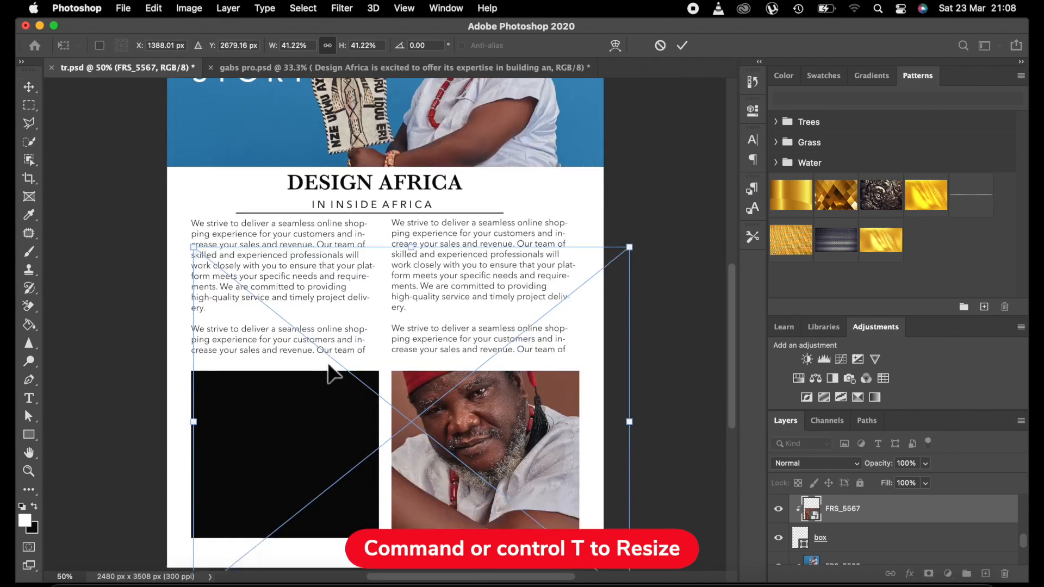
{"action": "scroll", "coordinate": [327, 362], "scroll_direction": "up", "scroll_amount": 7}
{"action": "left_click_drag", "start_coordinate": [184, 219], "coordinate": [266, 264]}
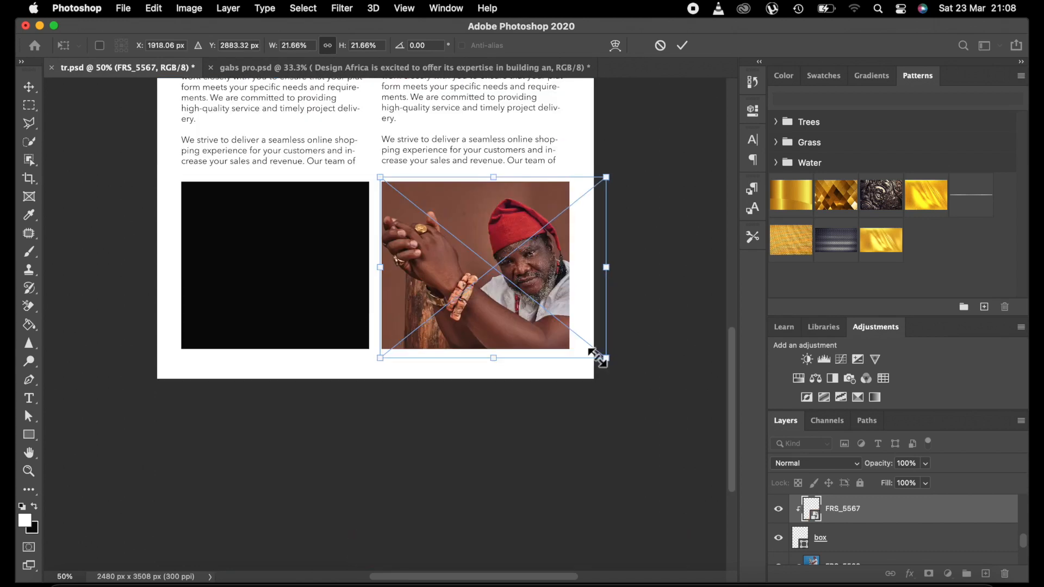
{"action": "mouse_move", "coordinate": [597, 357]}
{"action": "left_mouse_down"}
{"action": "mouse_move", "coordinate": [588, 351]}
{"action": "mouse_move", "coordinate": [595, 359]}
{"action": "left_mouse_up"}
{"action": "left_click", "coordinate": [683, 45]}
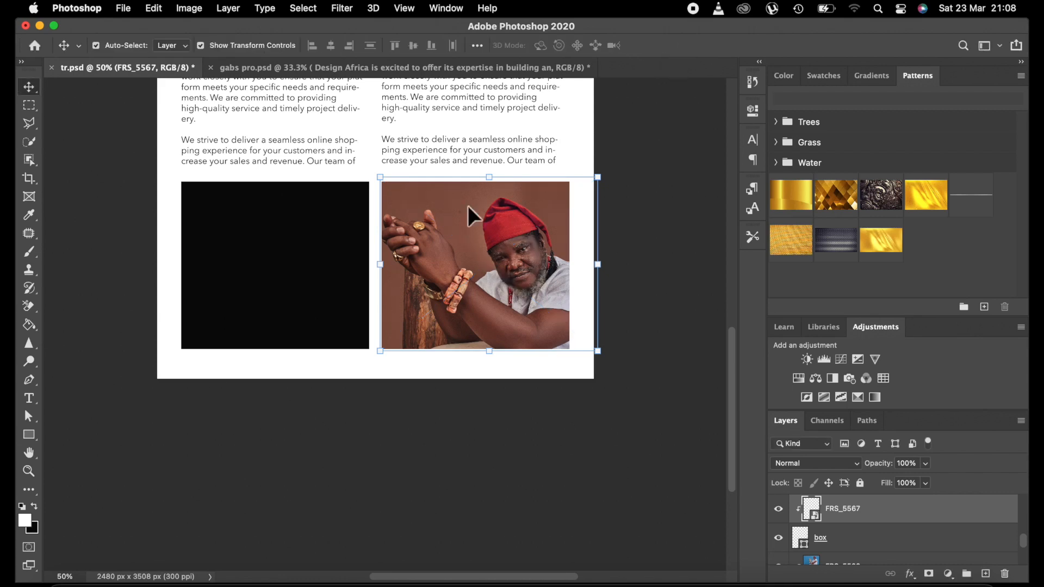
Place FRS_5603.jpg from the fashion box pix folder above the left box copy shape and clip it to that box
{"action": "left_click", "coordinate": [305, 294]}
{"action": "key", "text": "super+j"}
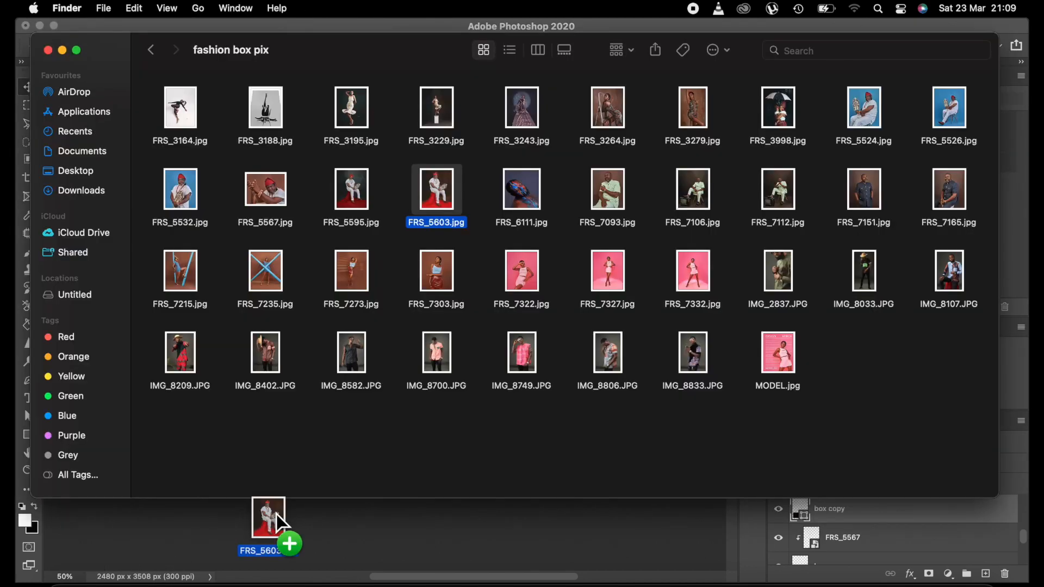
{"action": "left_click_drag", "start_coordinate": [435, 185], "coordinate": [276, 514]}
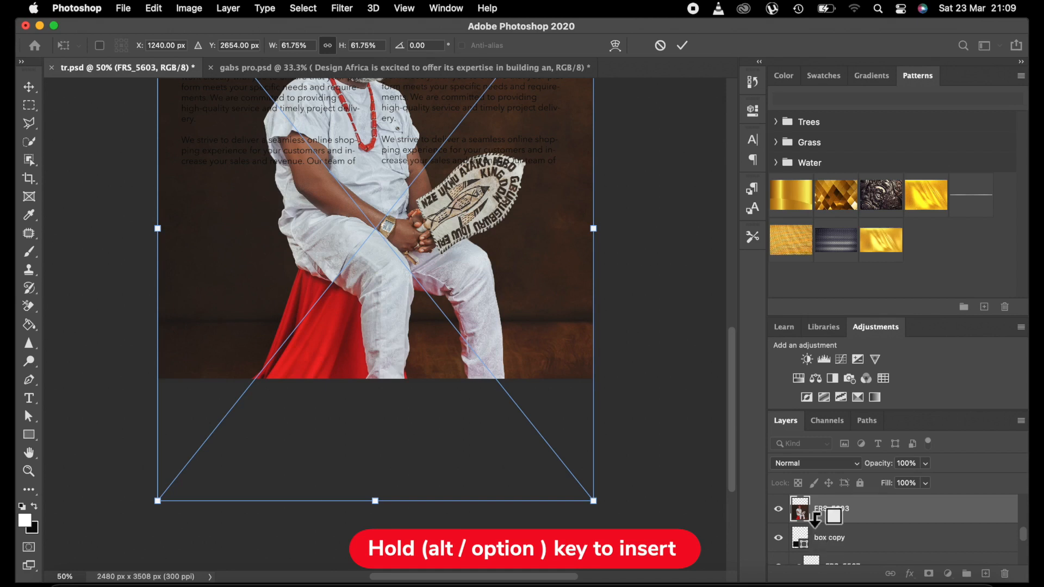
{"action": "left_click", "coordinate": [815, 520], "text": "alt"}
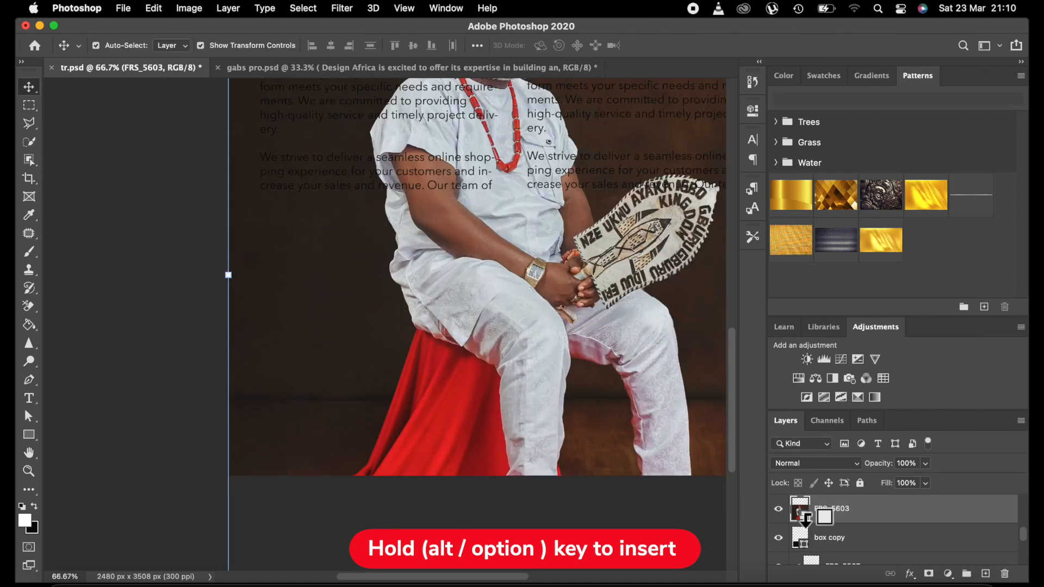
{"action": "left_click", "coordinate": [805, 521], "text": "alt"}
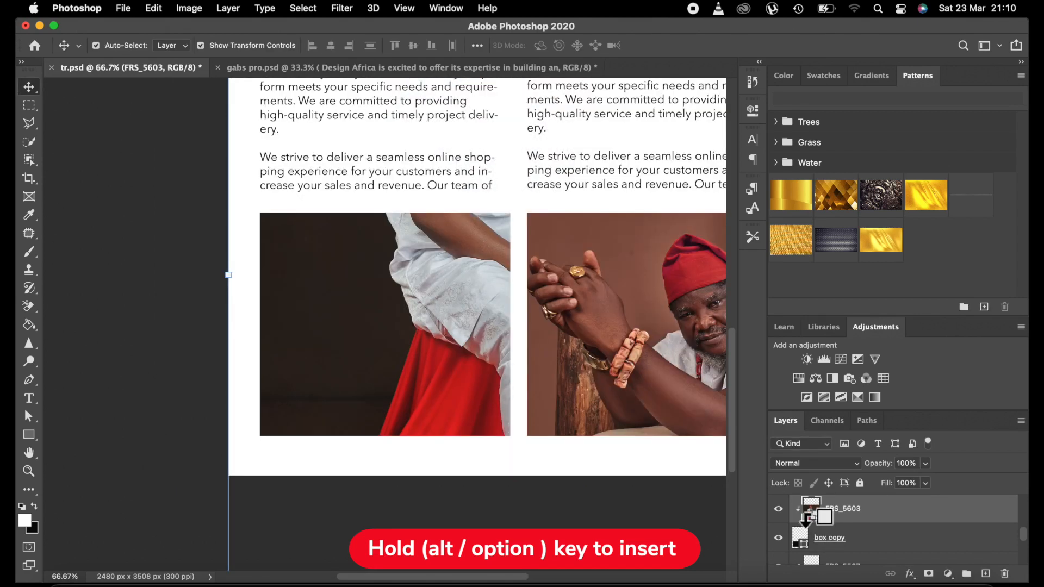
Scale the FRS_5603 photo to 27.35% and position it so the seated figure fills the left box
{"action": "left_click_drag", "start_coordinate": [530, 249], "coordinate": [417, 409]}
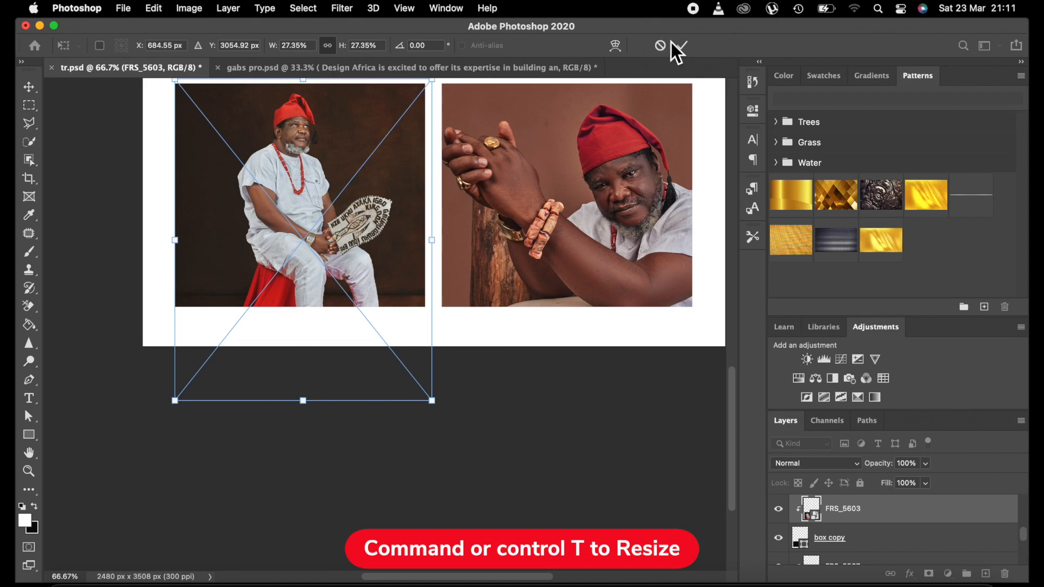
{"action": "left_click", "coordinate": [681, 47]}
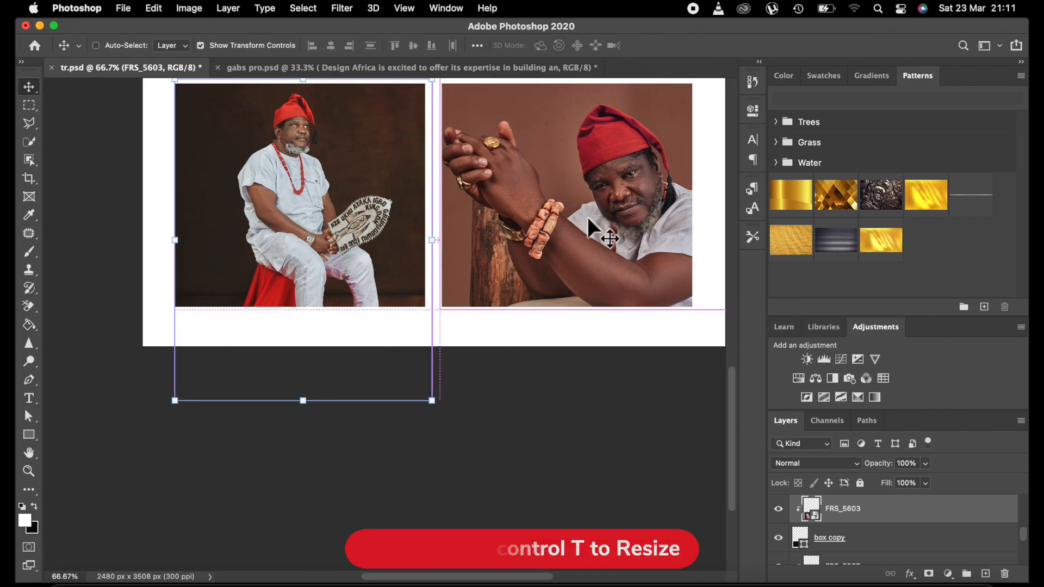
{"action": "key", "text": "super+minus"}
{"action": "key", "text": "super+minus"}
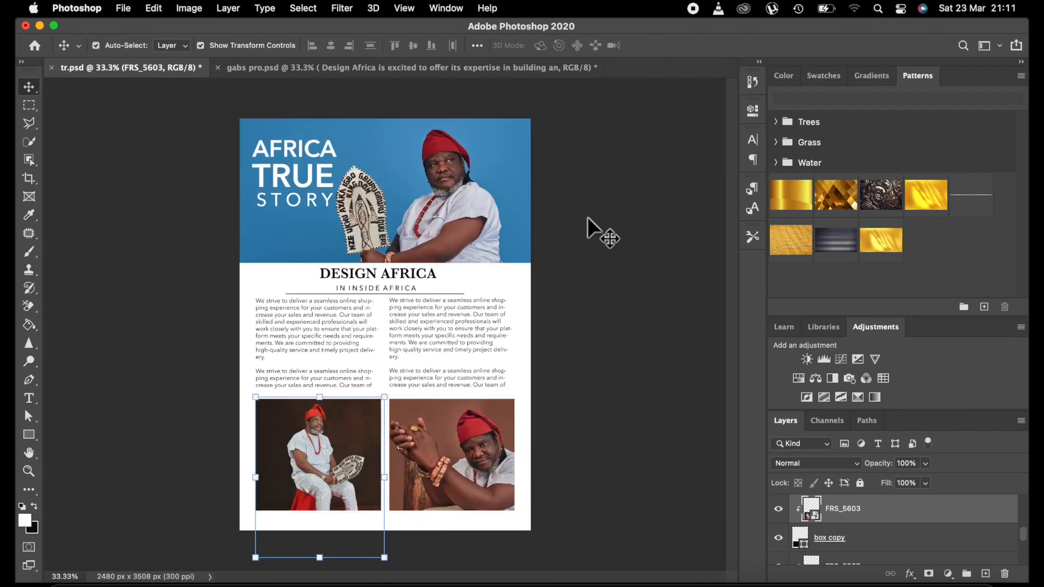